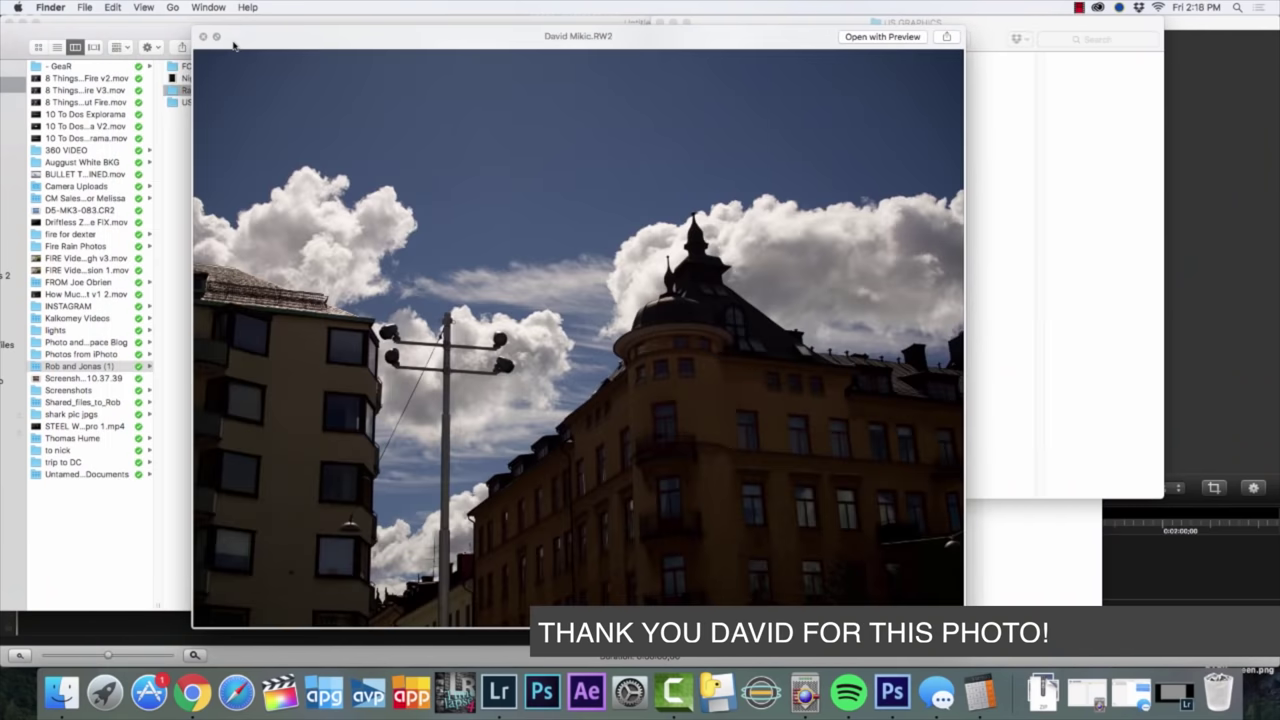
Step the Quick Look preview to the next photo, the JPEG version.
key("Up")
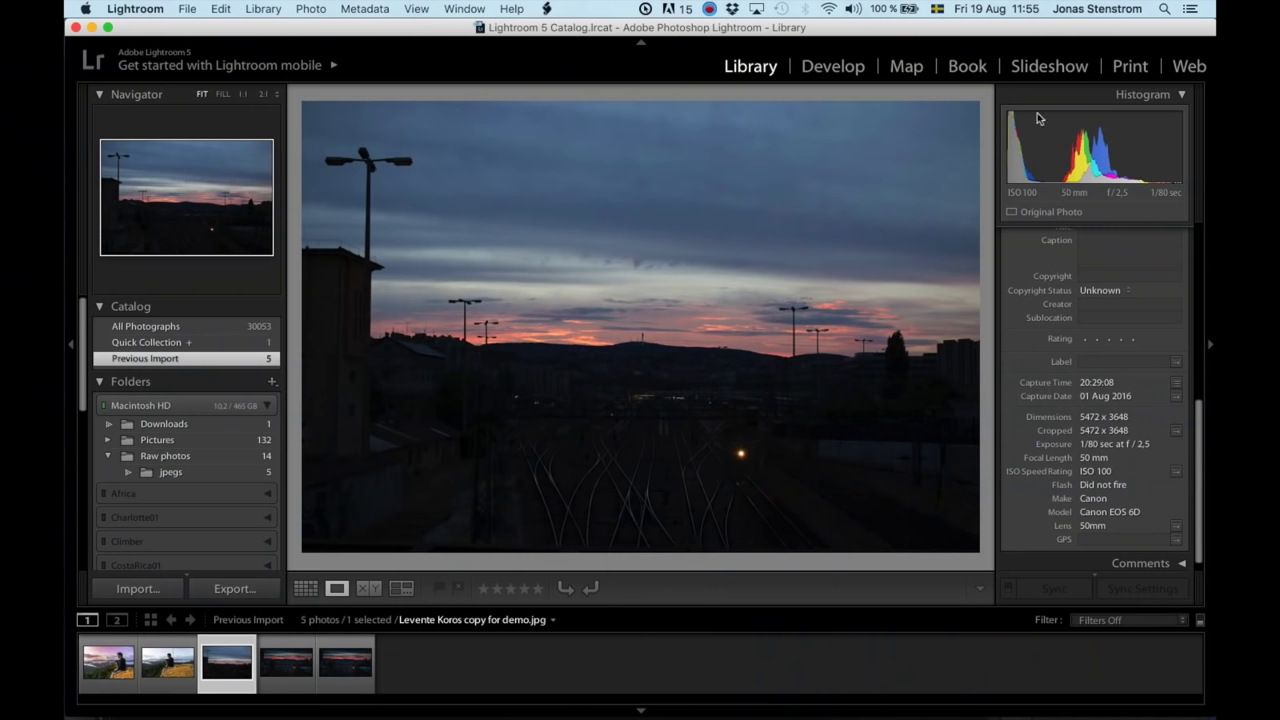
Raise the rail-yard sunset photo's Exposure to +2,65 in the Develop module.
left_click(825, 67)
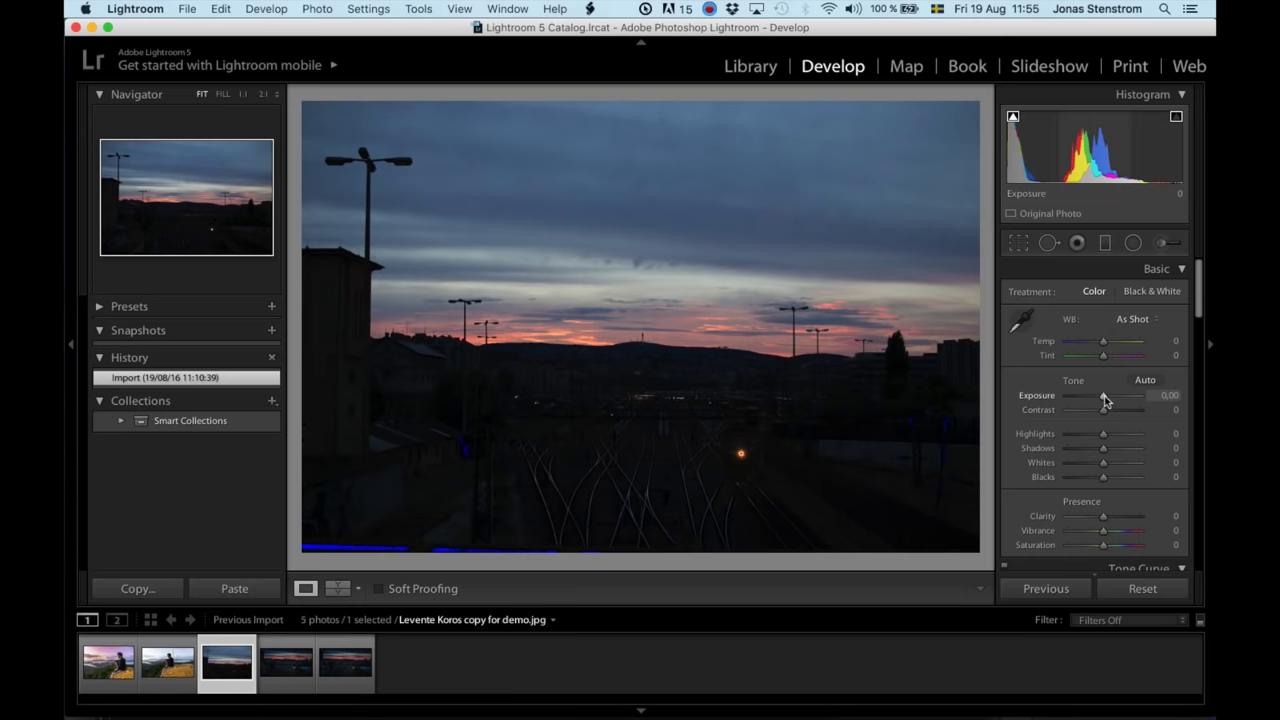
left_click_drag(1105, 400, 1123, 398)
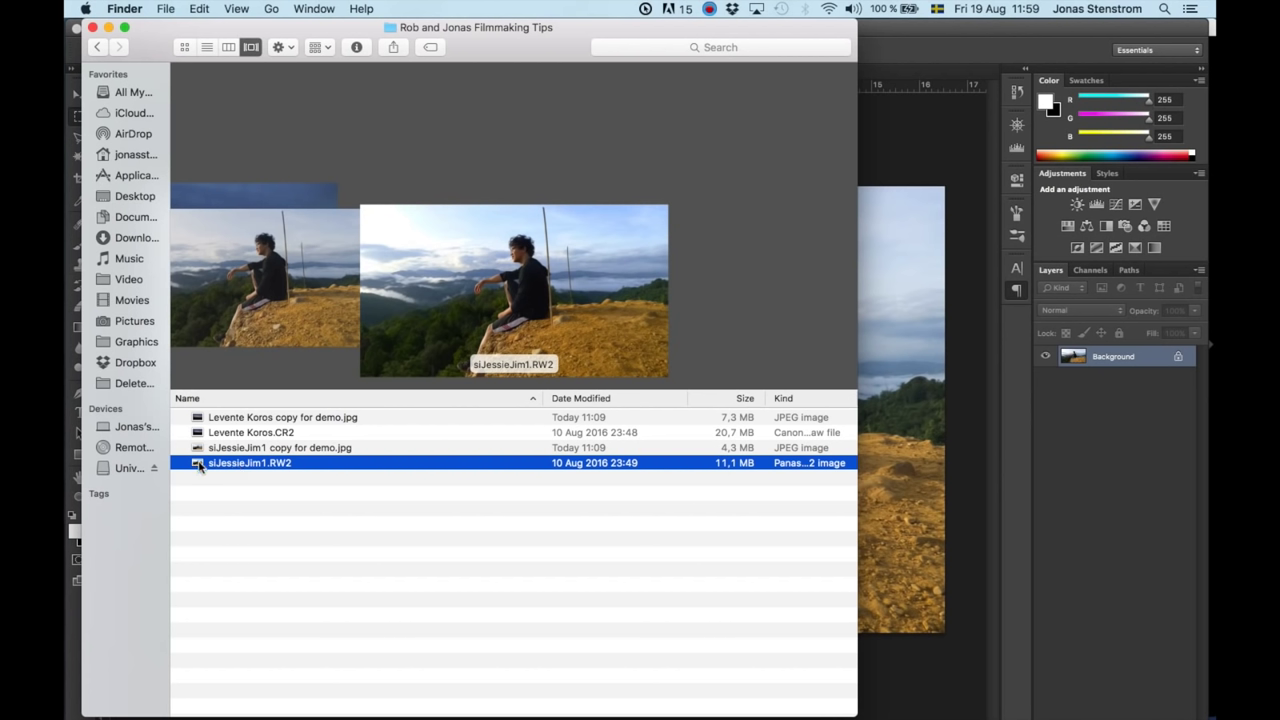
Open the raw file siJessieJim1.RW2 with Adobe Photoshop CS6 via Open With > Other.
right_click(200, 466)
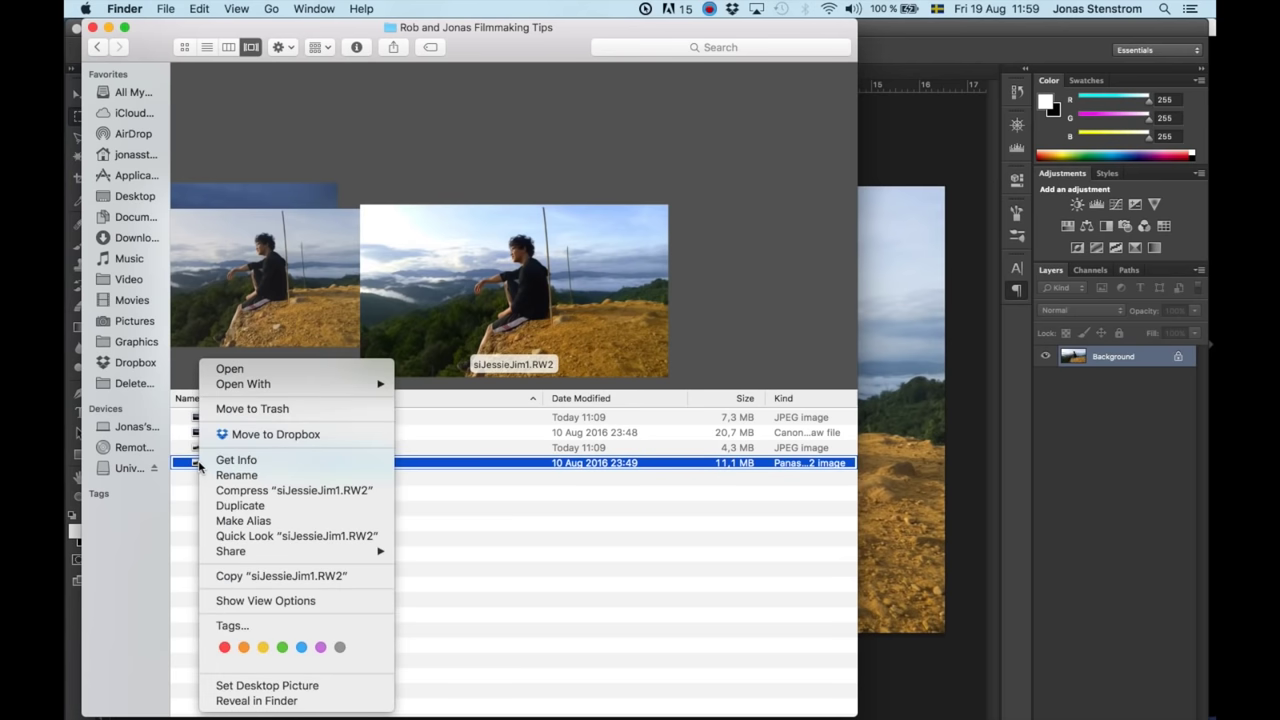
mouse_move(340, 385)
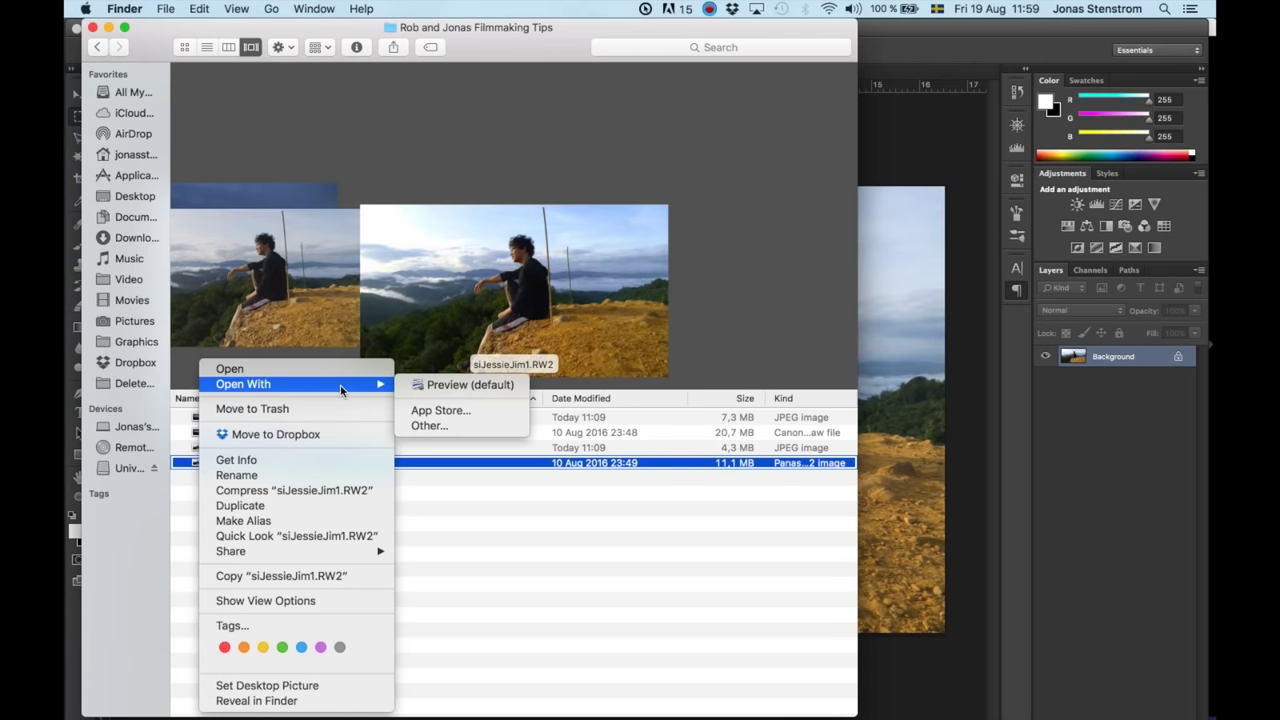
left_click(440, 427)
scroll(600, 265, "down", 5)
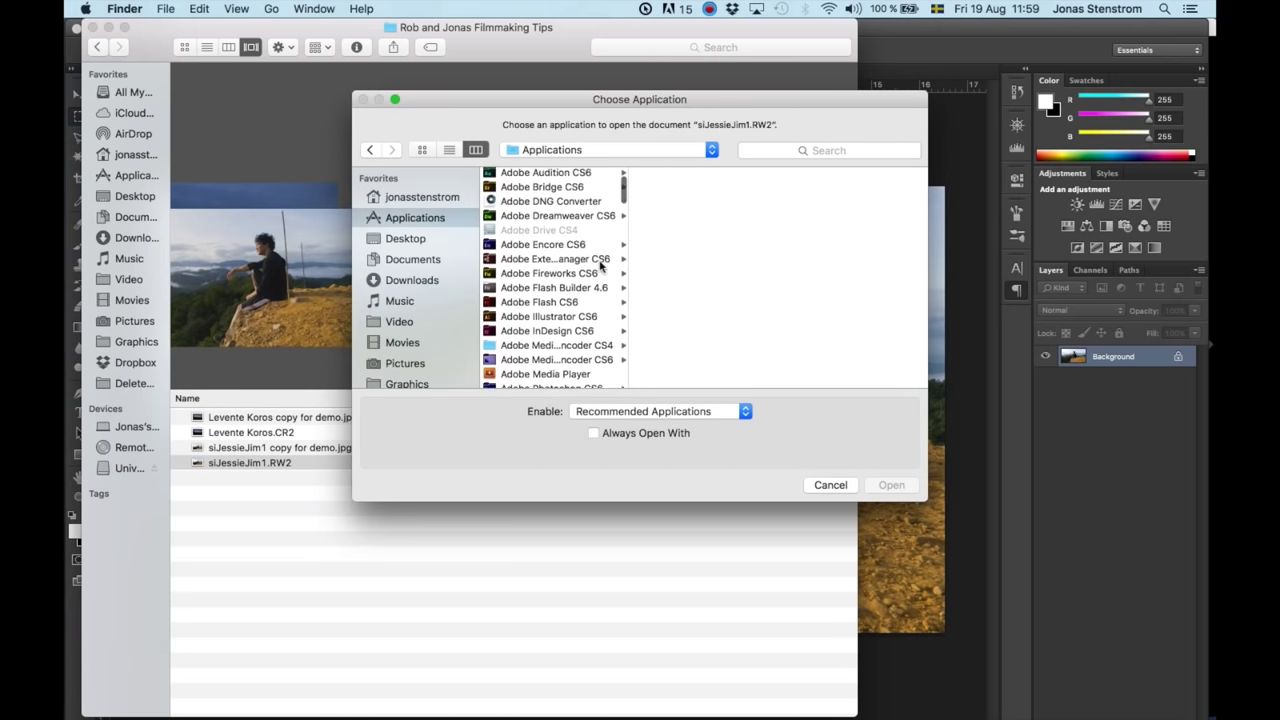
scroll(600, 265, "down", 1)
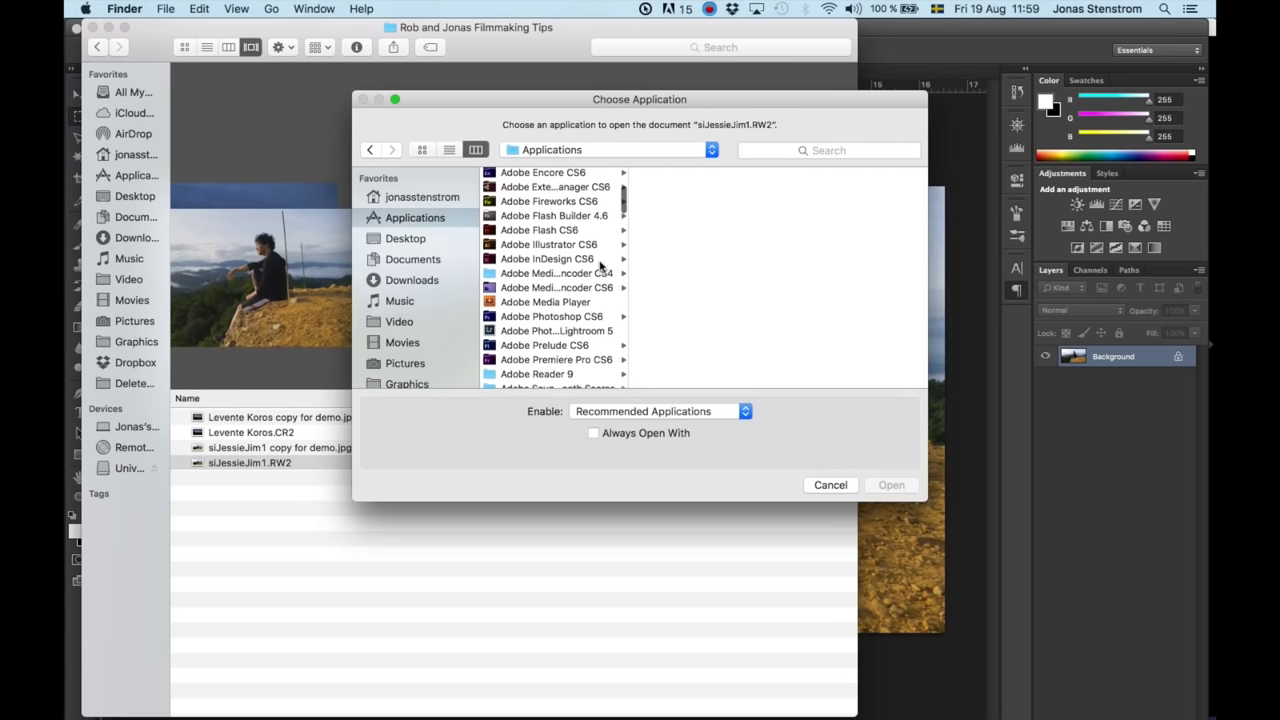
left_click(540, 316)
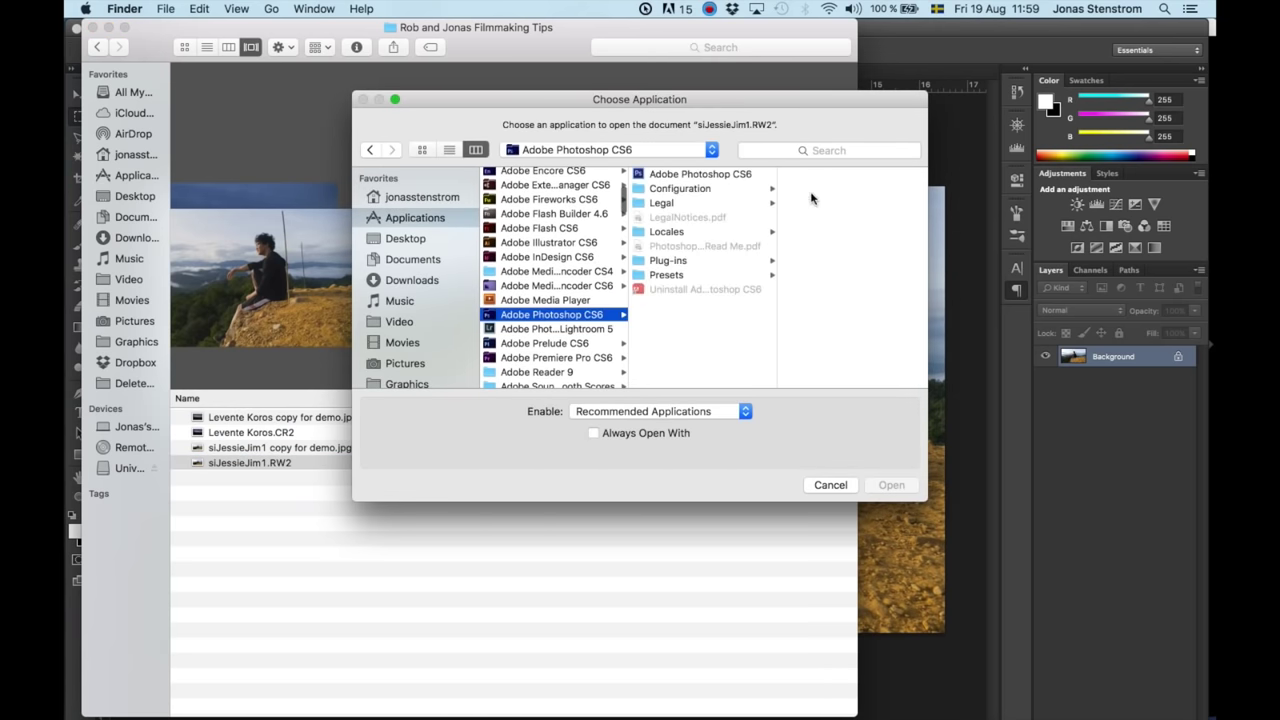
left_click(693, 174)
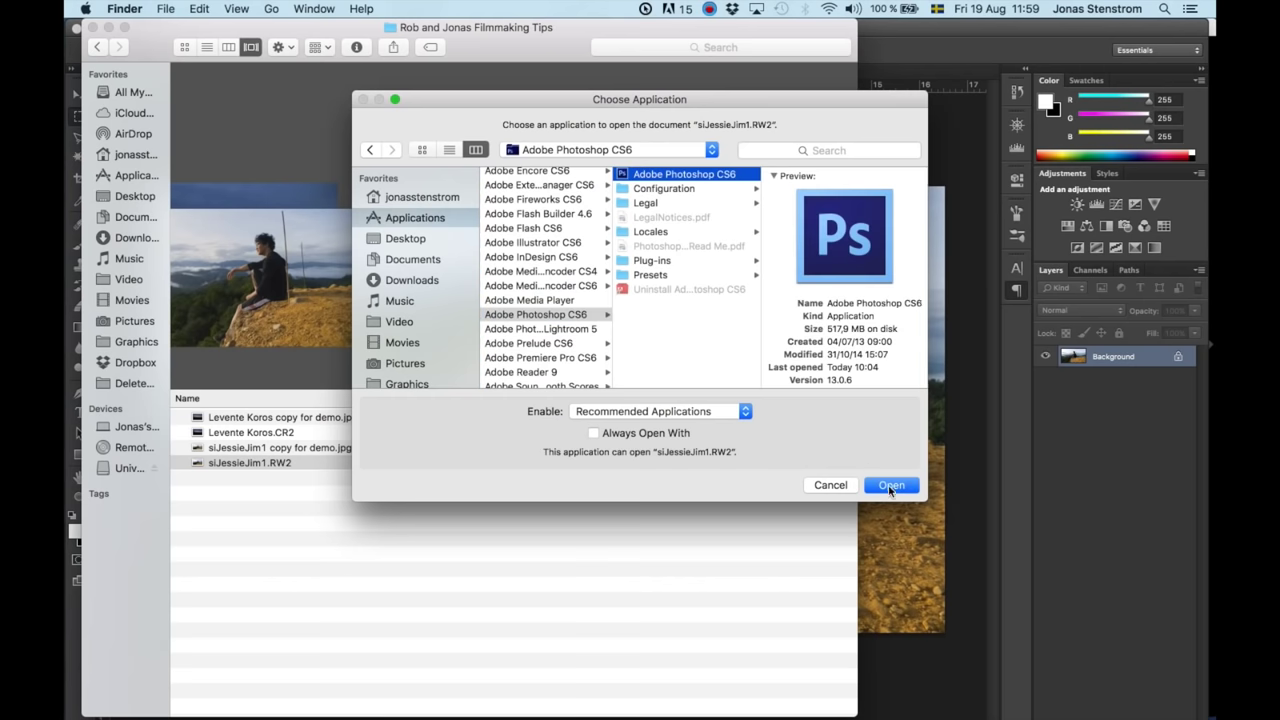
left_click(890, 487)
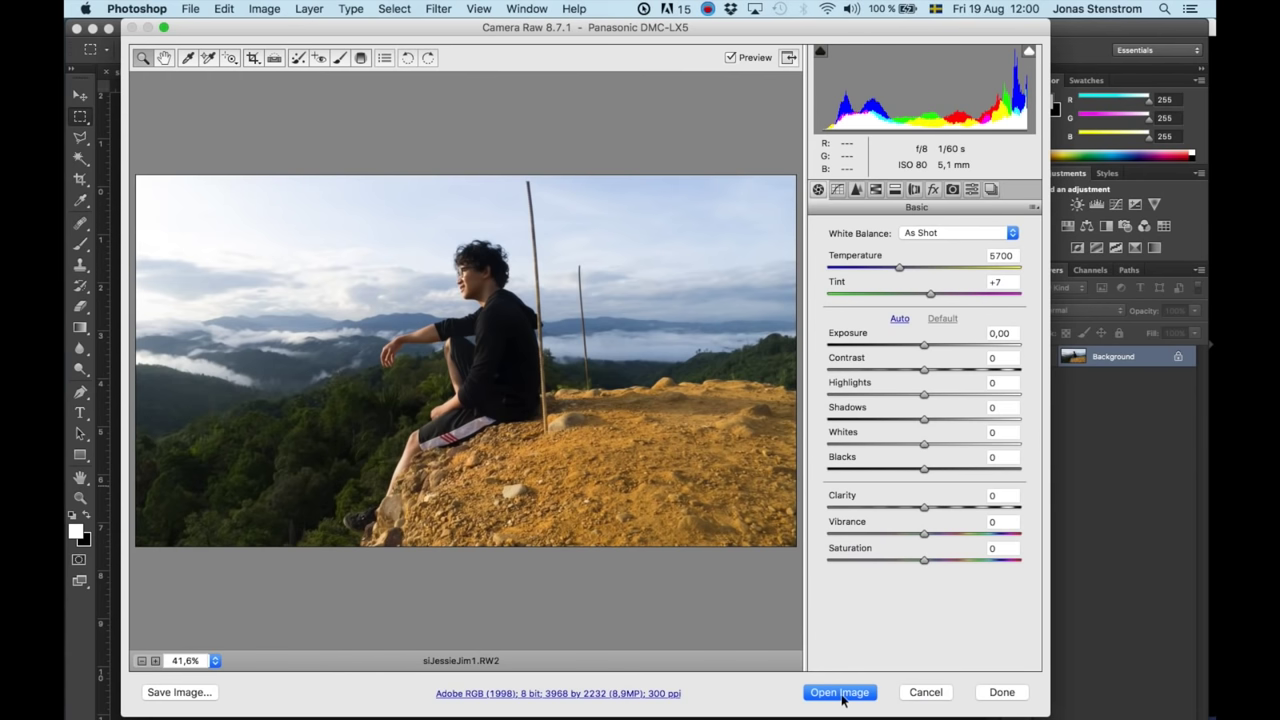
key("alt")
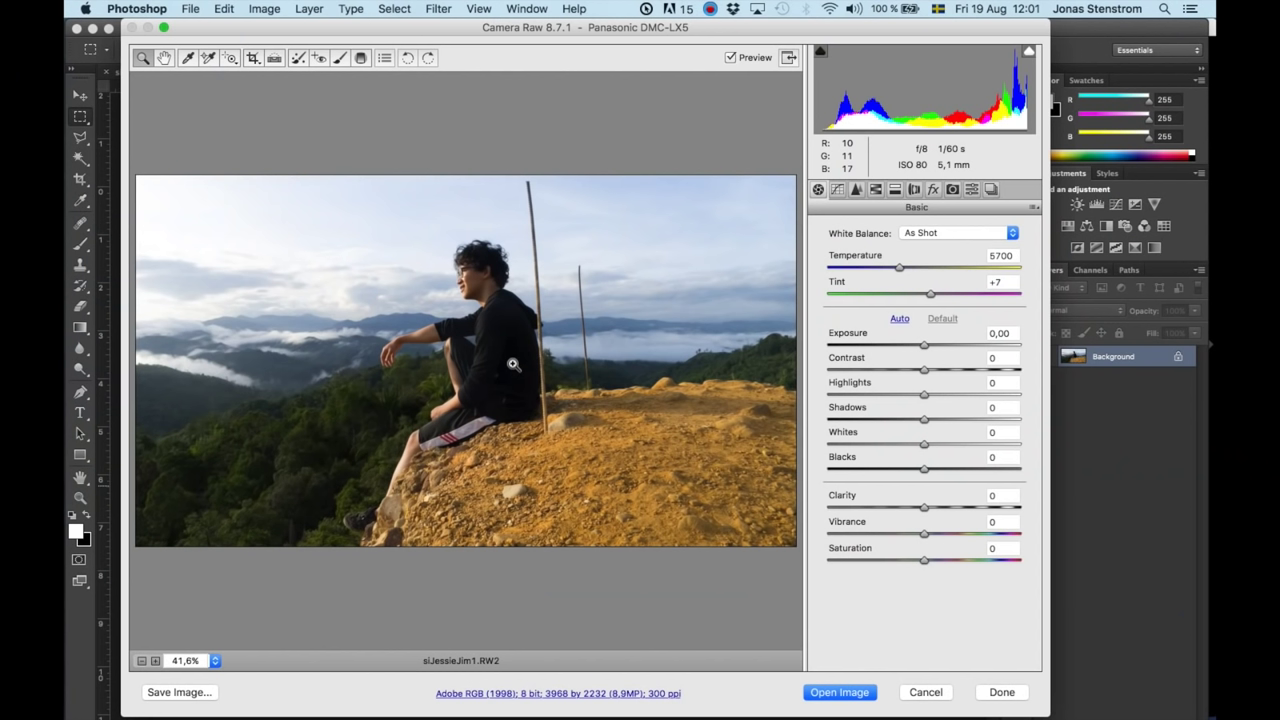
key("alt")
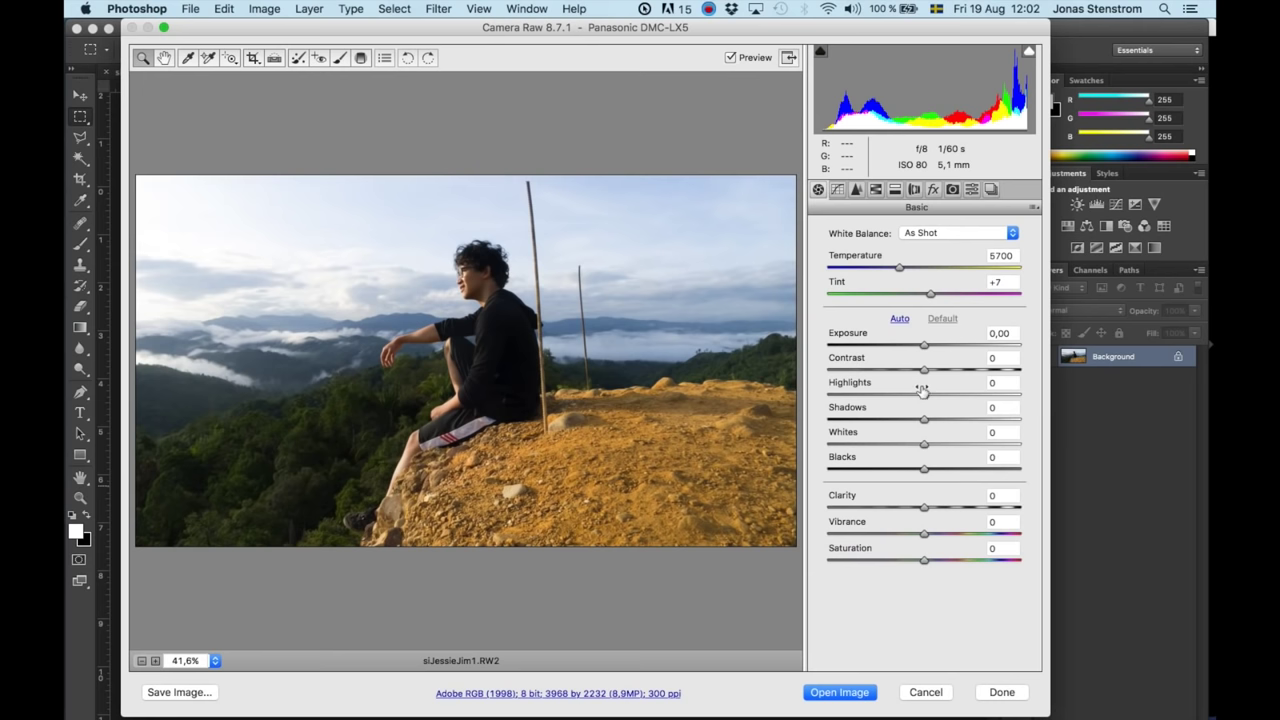
left_click(923, 397)
Set Highlights to -100 and Shadows to +27, checking the man's arm up close.
left_click_drag(909, 399, 775, 413)
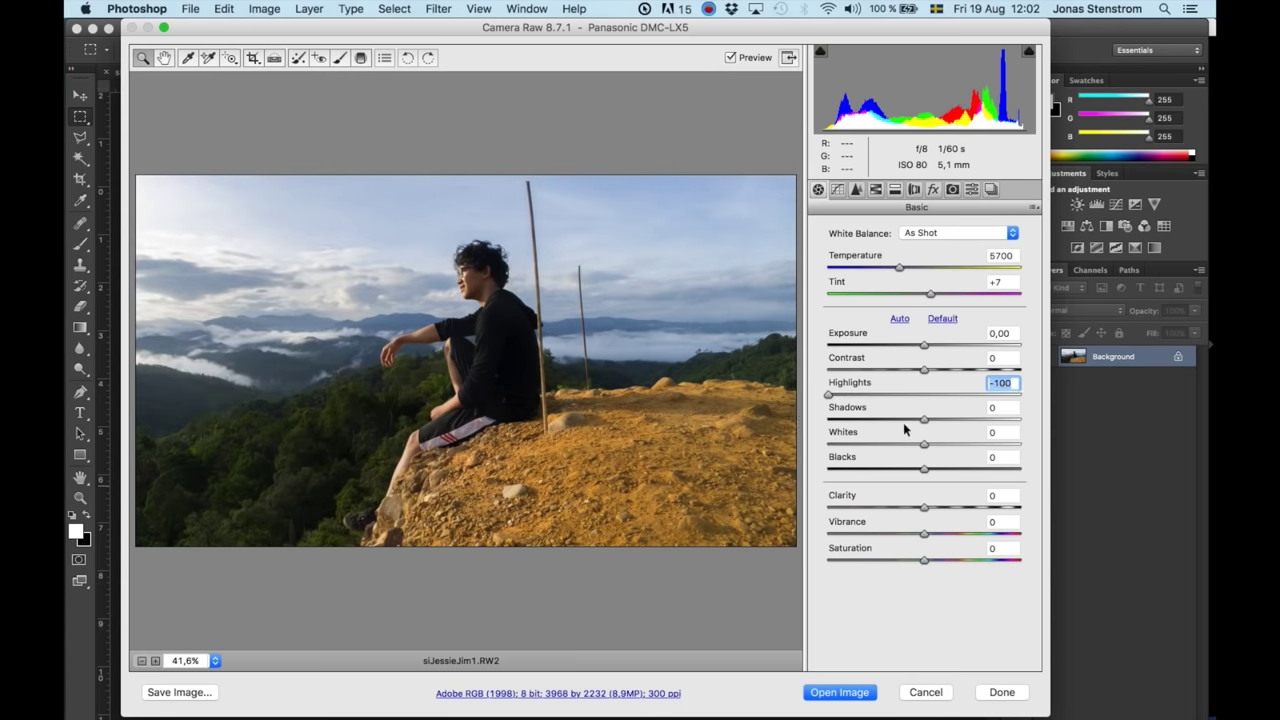
left_click_drag(927, 422, 972, 419)
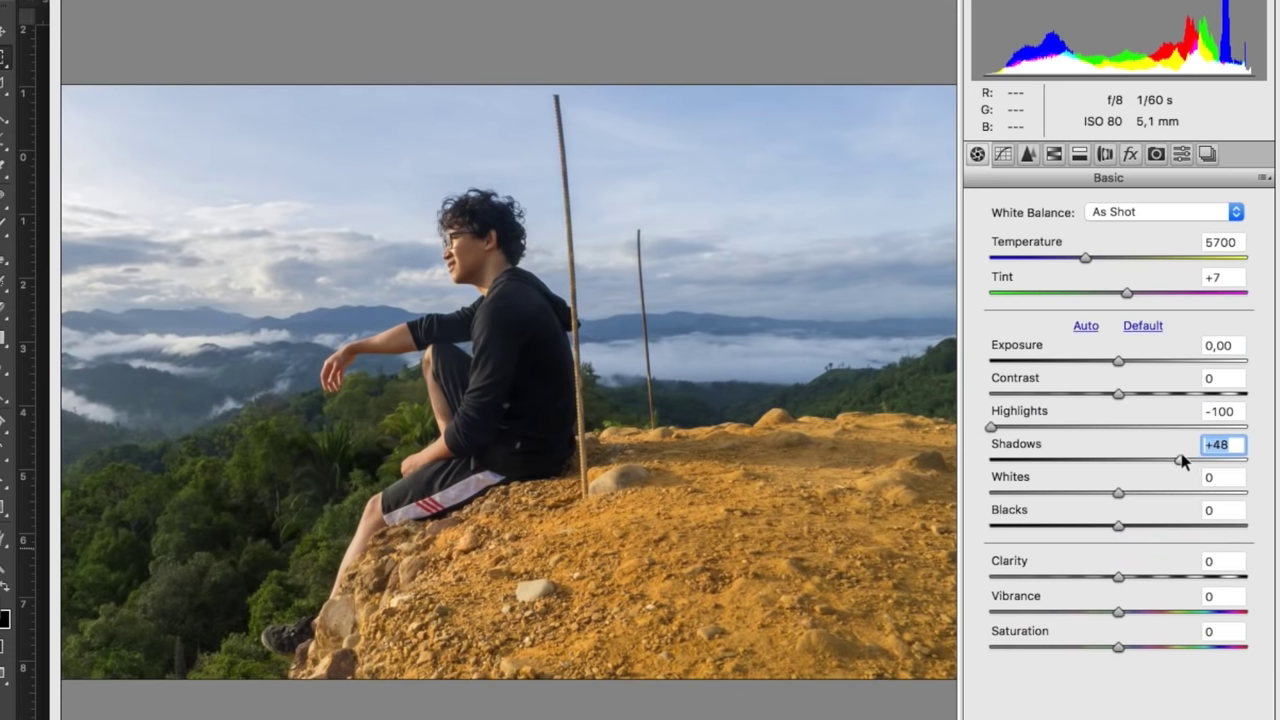
left_click_drag(1183, 459, 1186, 457)
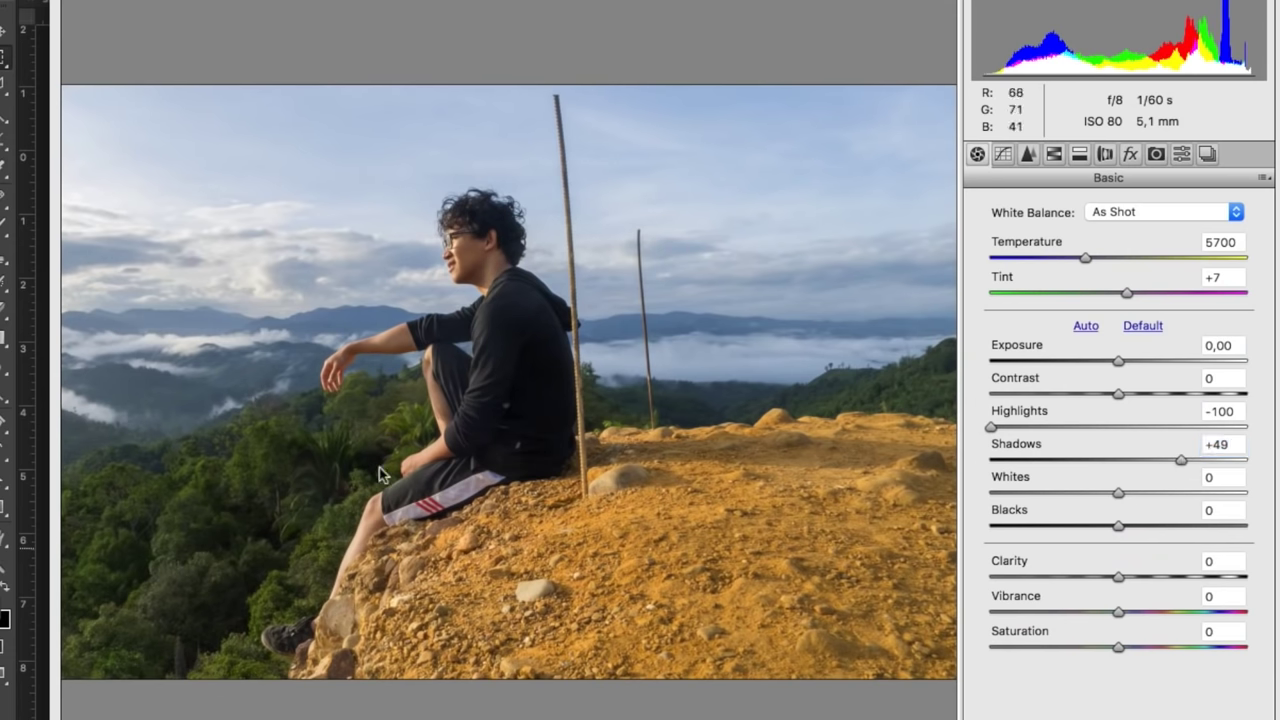
left_click_drag(375, 306, 495, 369)
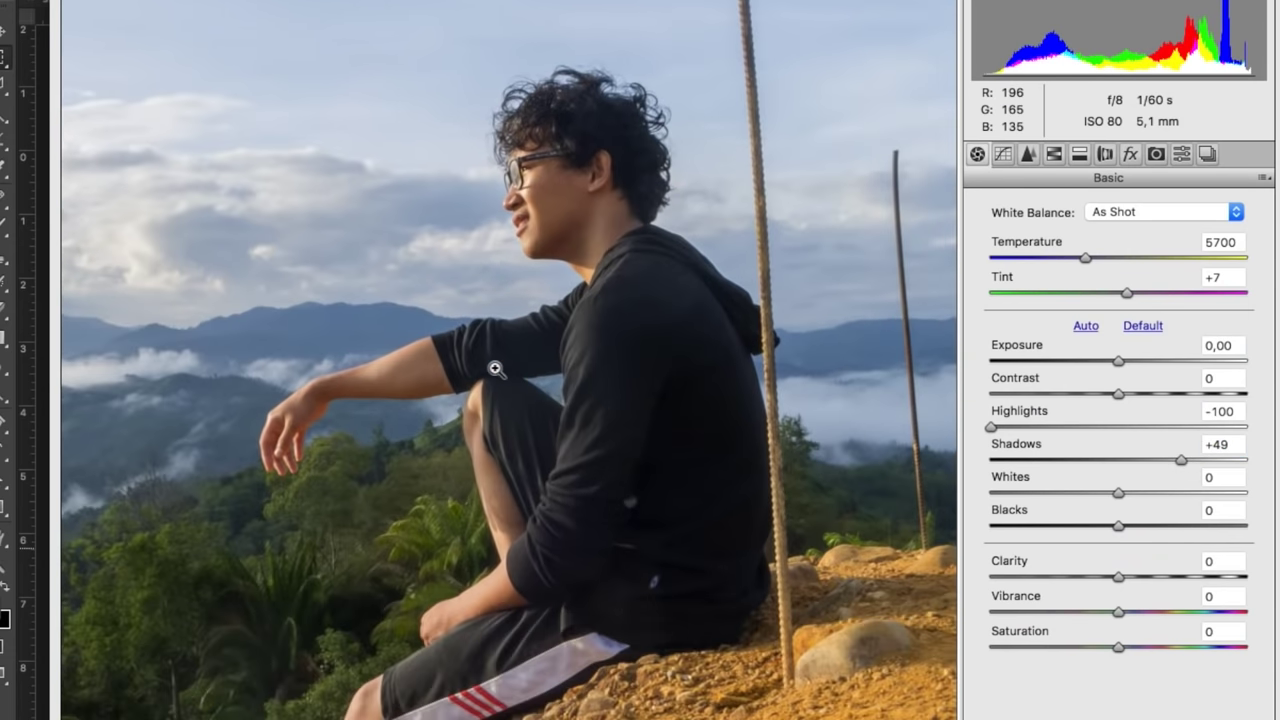
left_click_drag(1181, 459, 1151, 463)
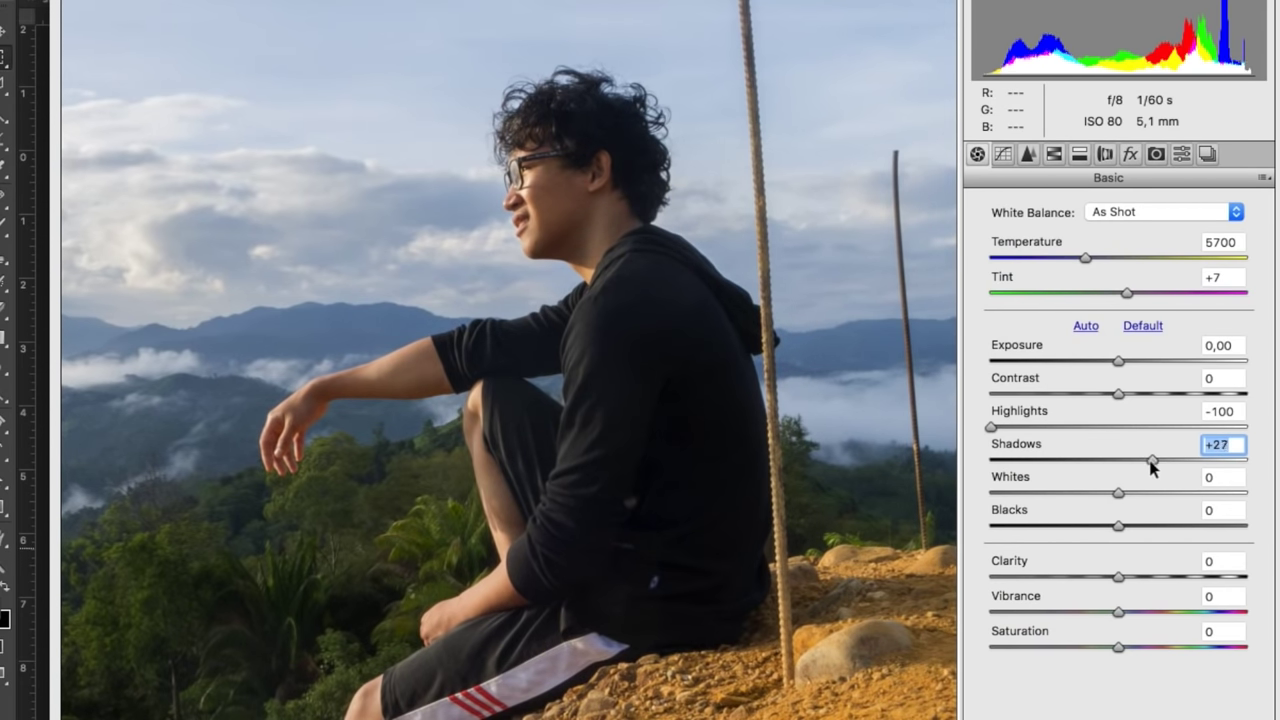
key("super+0")
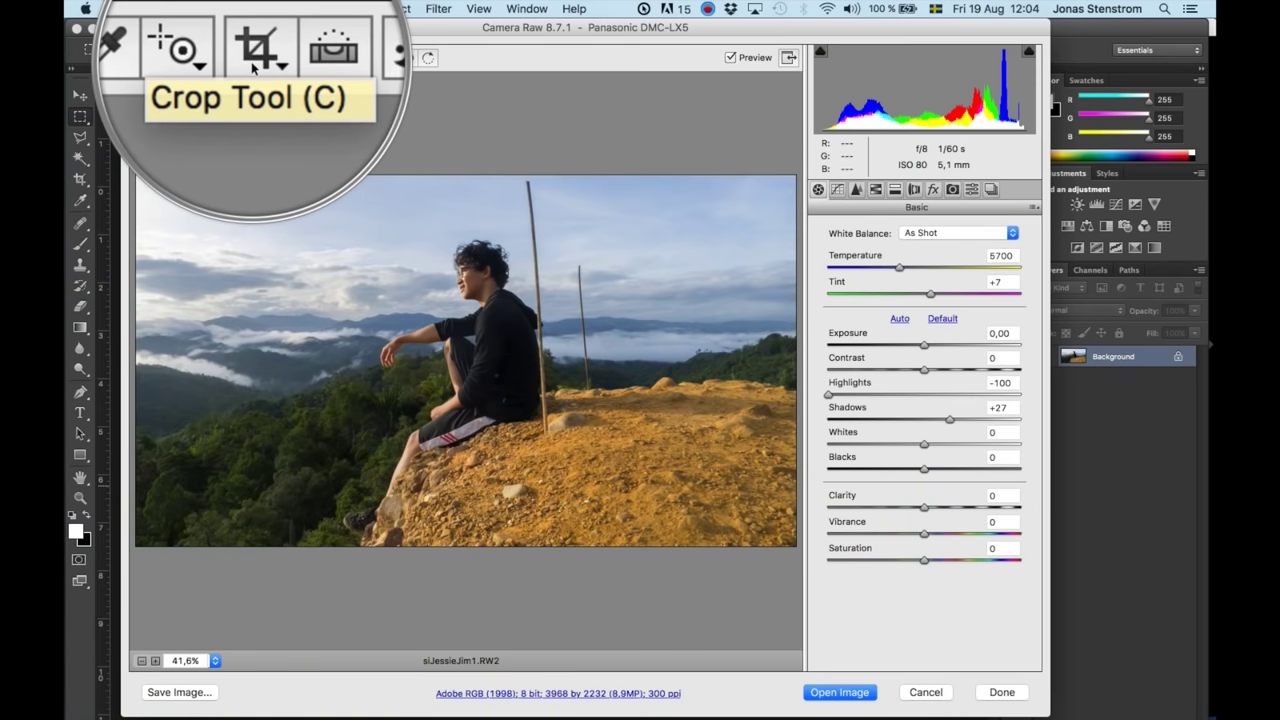
Crop the photo to 2742 by 1895 around the seated man, trimming right and bottom.
left_click(252, 62)
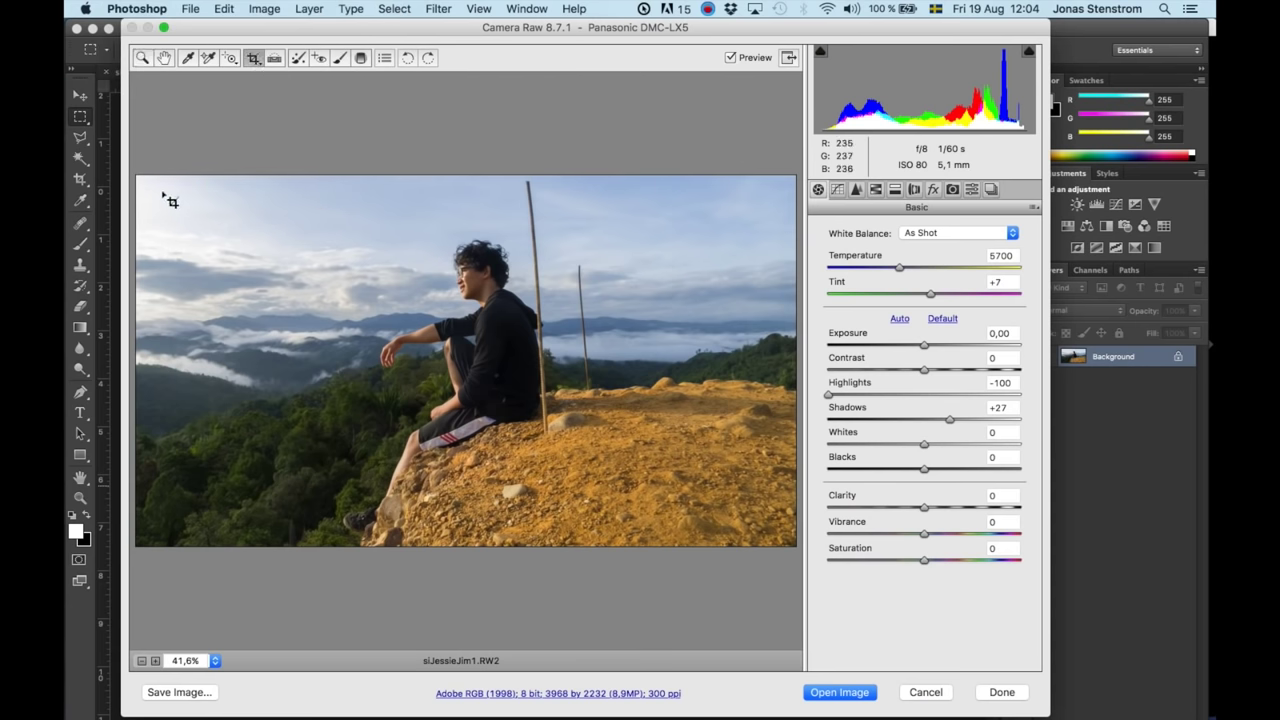
left_click_drag(145, 187, 462, 452)
left_click_drag(531, 476, 585, 522)
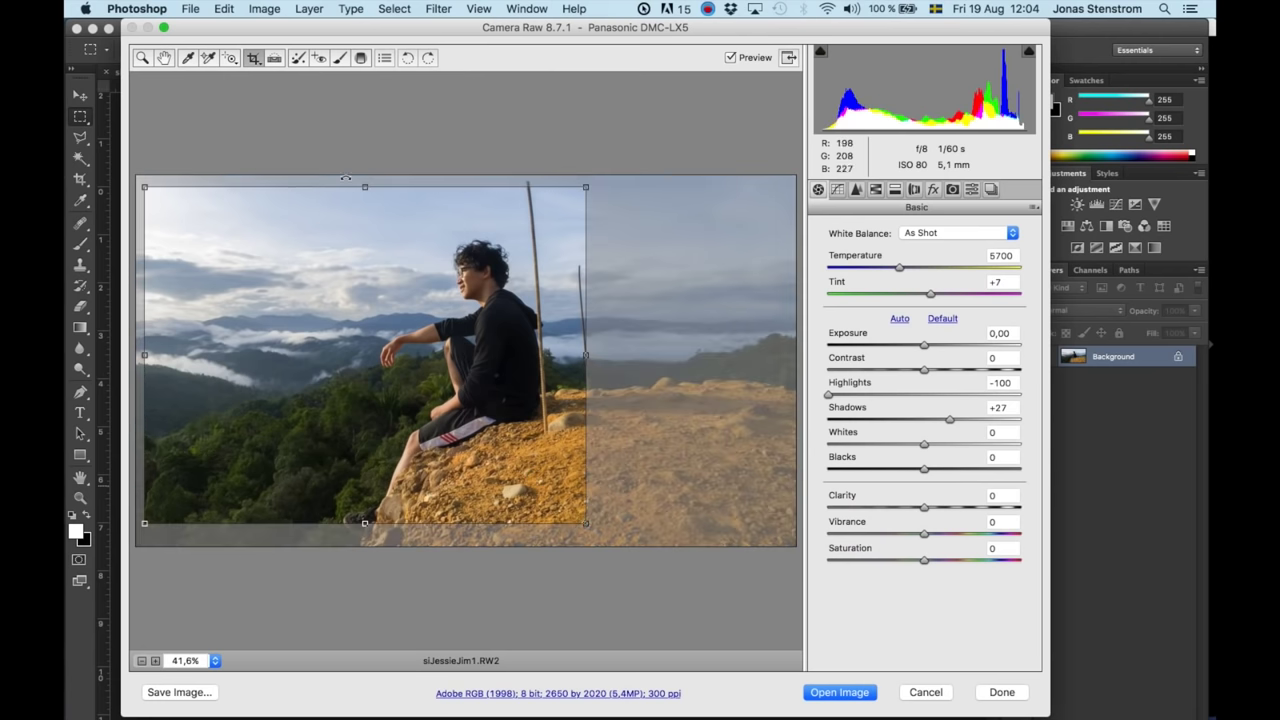
left_click_drag(365, 187, 364, 213)
left_click_drag(144, 341, 139, 345)
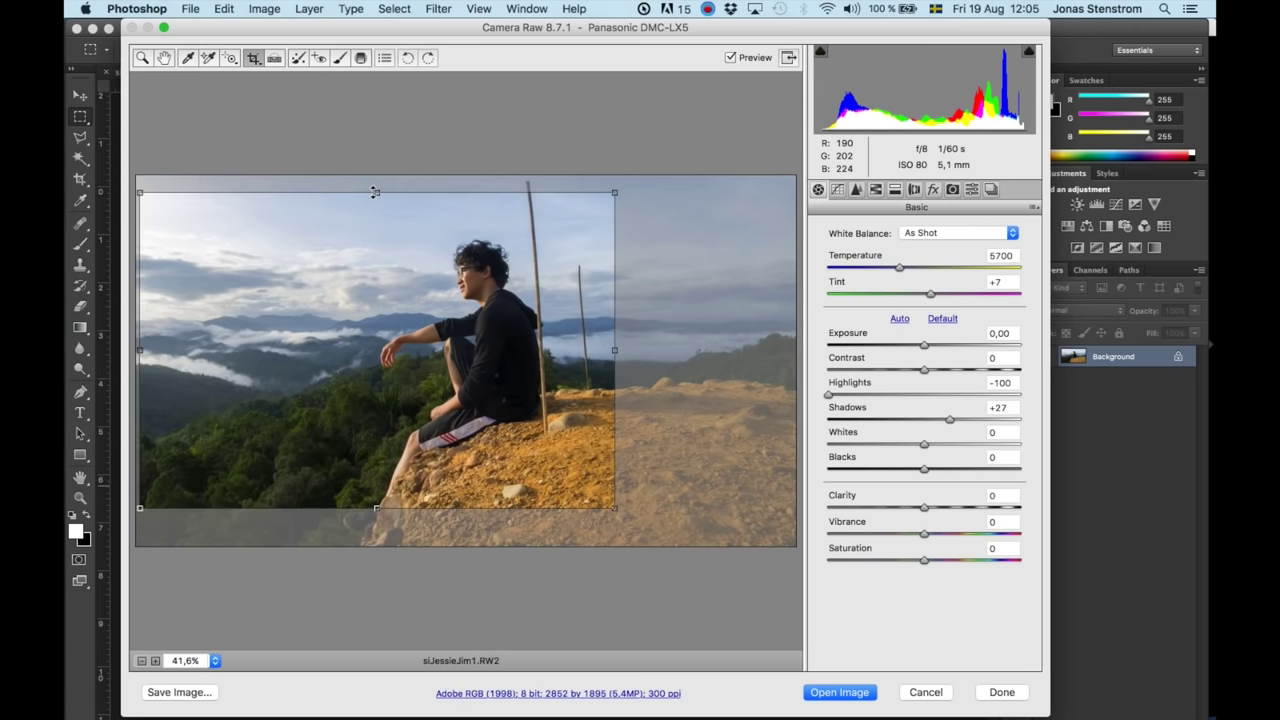
left_click_drag(614, 347, 592, 349)
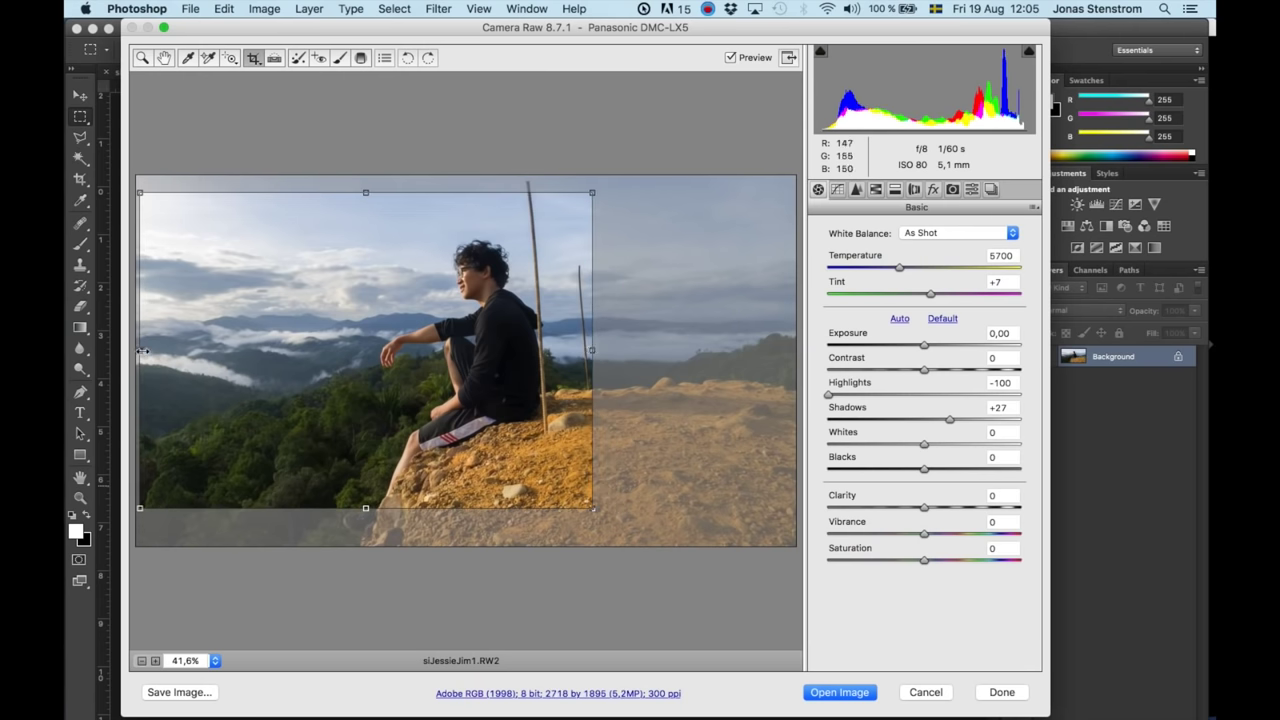
left_click_drag(140, 350, 128, 355)
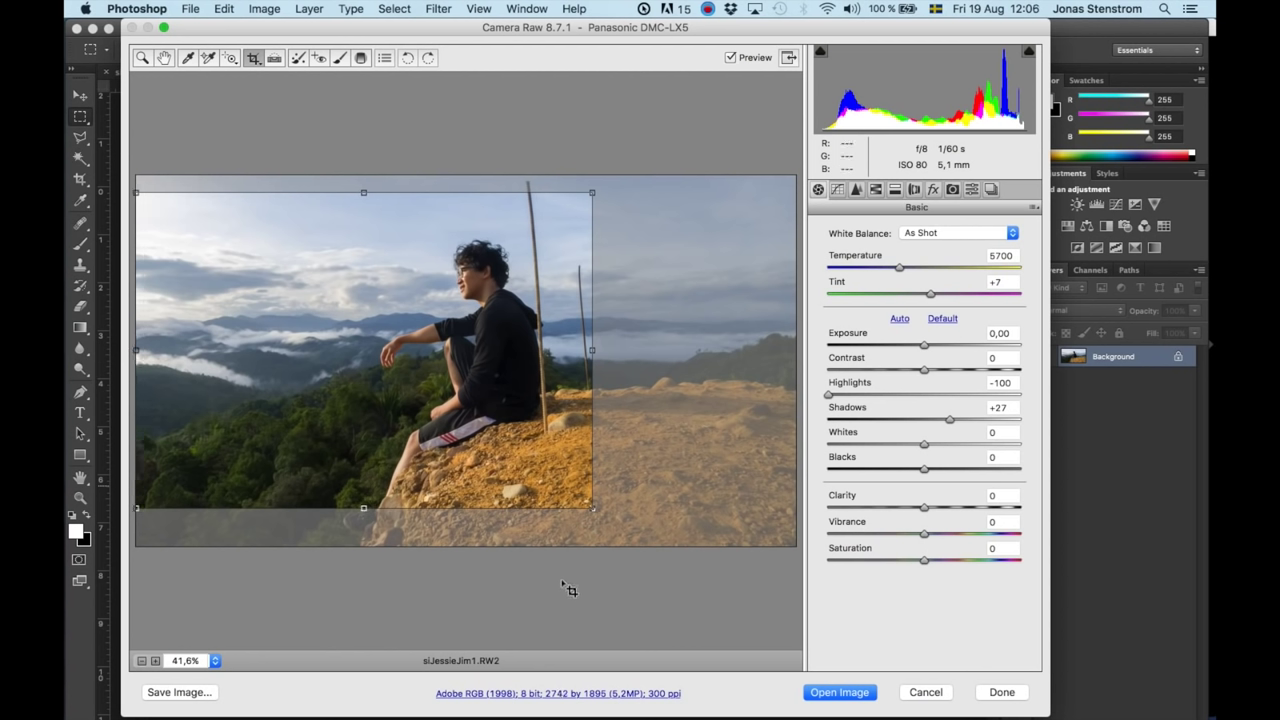
key("z")
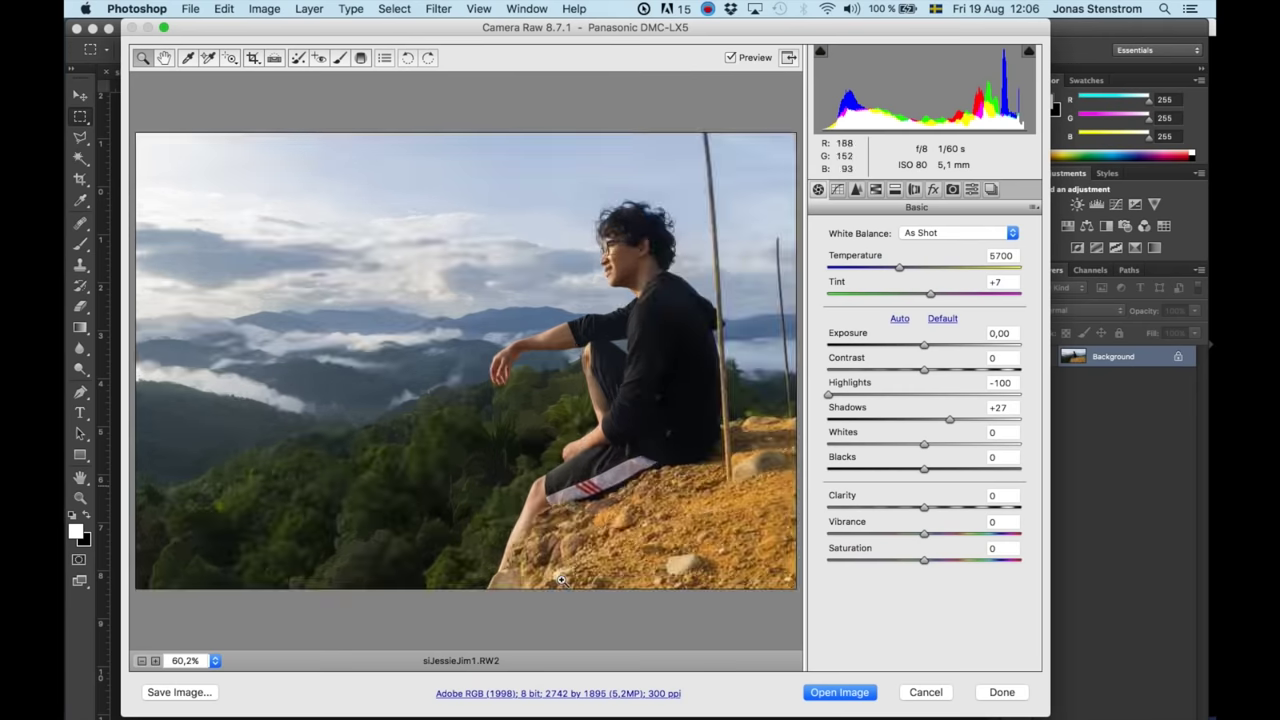
Lower Shadows to +13 and set Clarity to +34, checking the man's face at 100%.
left_click_drag(949, 419, 936, 419)
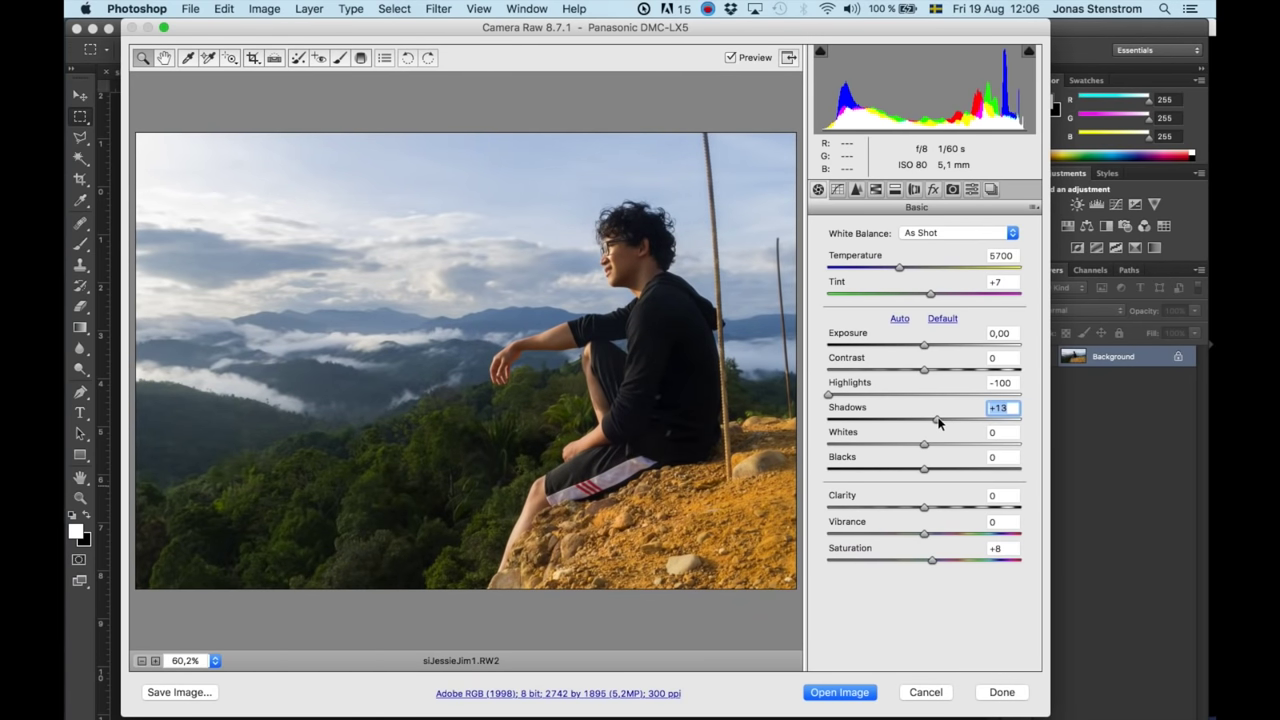
left_click_drag(922, 507, 955, 511)
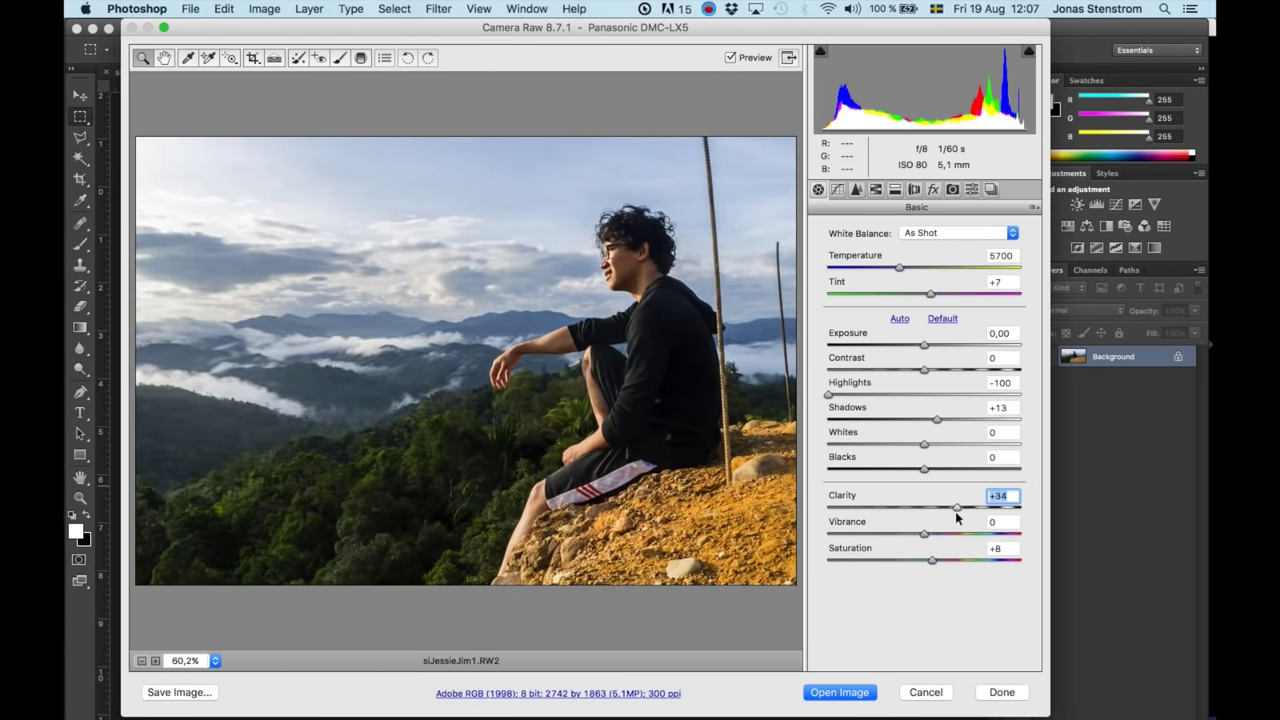
left_click(625, 282)
left_click(625, 280)
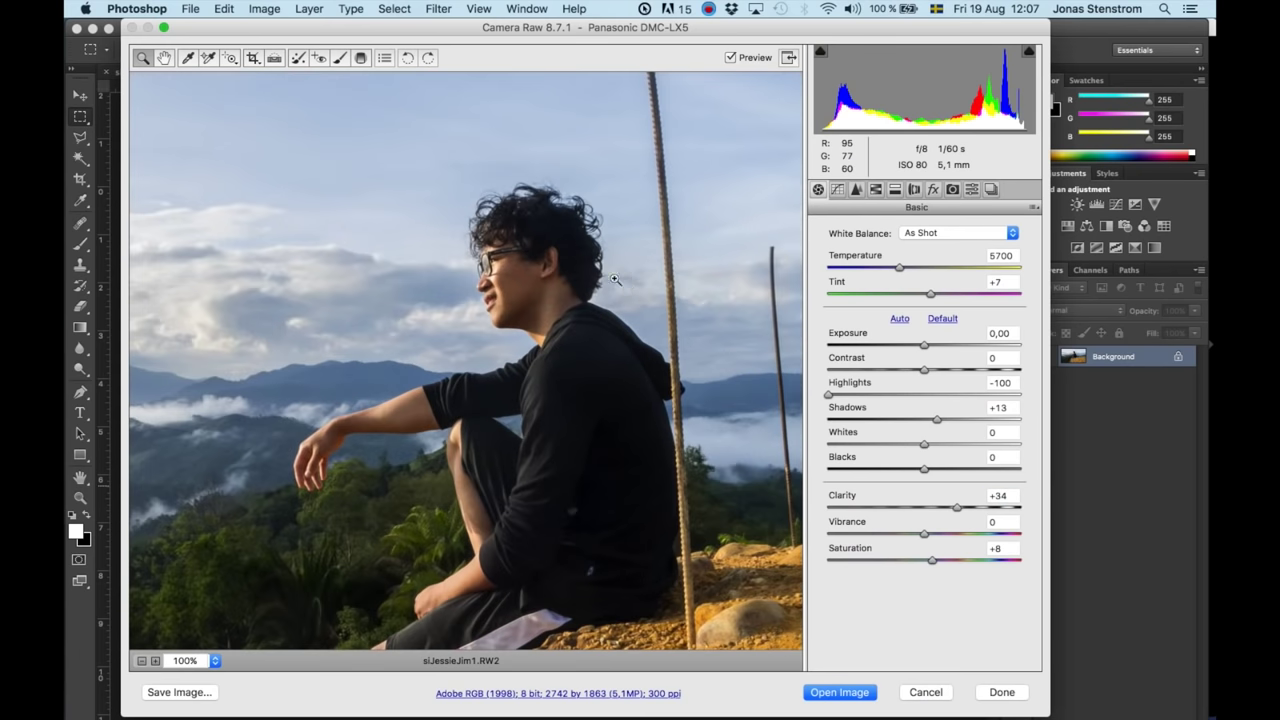
left_click(478, 298, "alt")
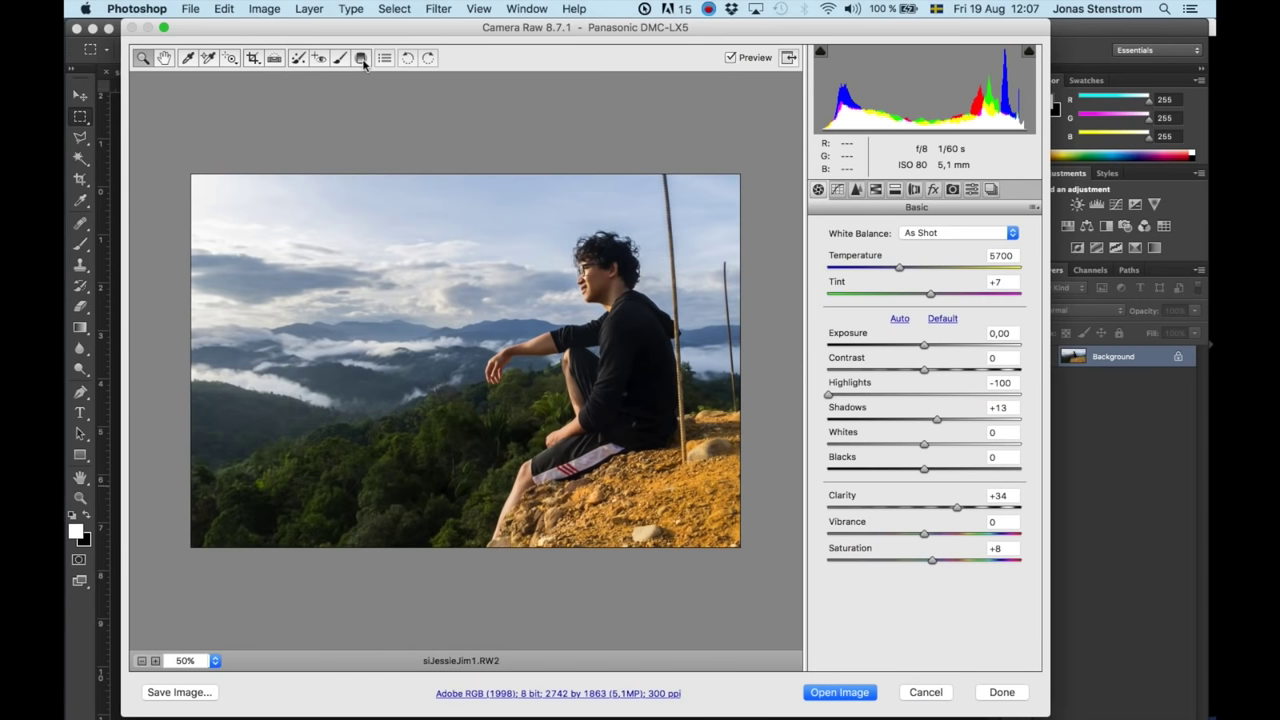
left_click(361, 57)
Add a top-to-horizon sky gradient at Exposure -1,15, Saturation +70, Tint +5, Sharpness 0.
left_click_drag(389, 188, 397, 359)
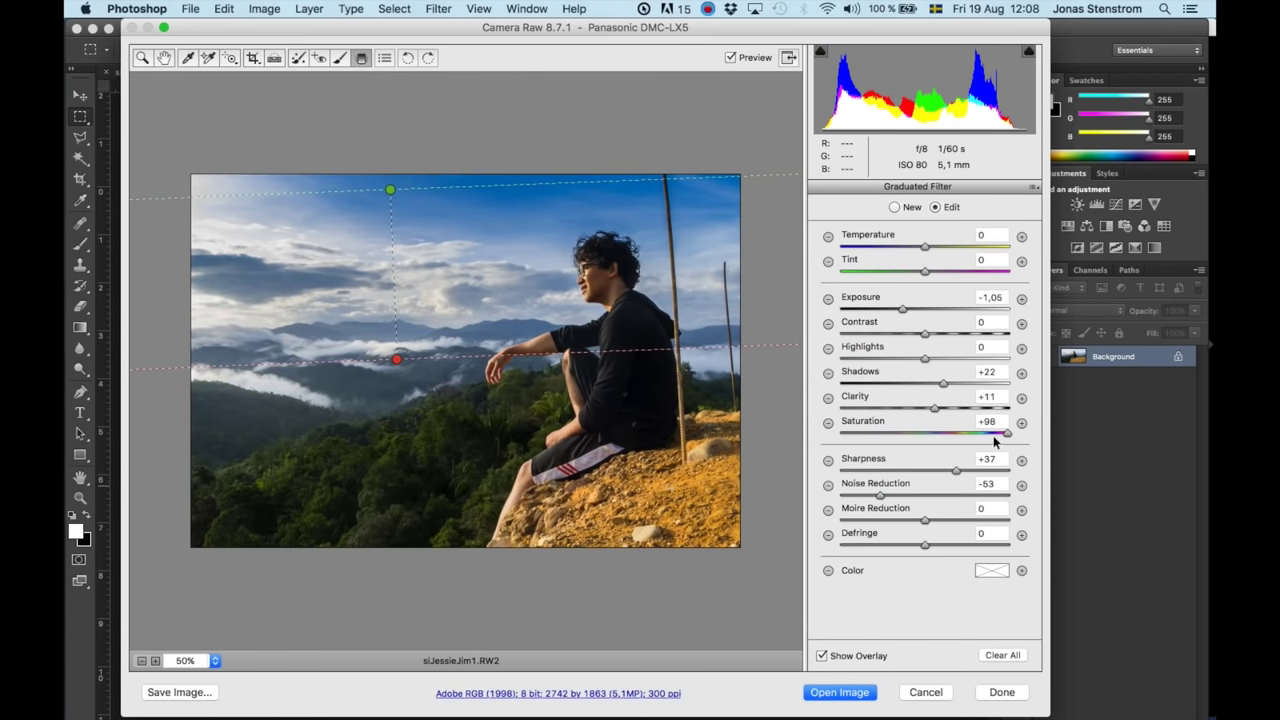
left_click_drag(1006, 436, 928, 412)
left_click_drag(904, 309, 902, 311)
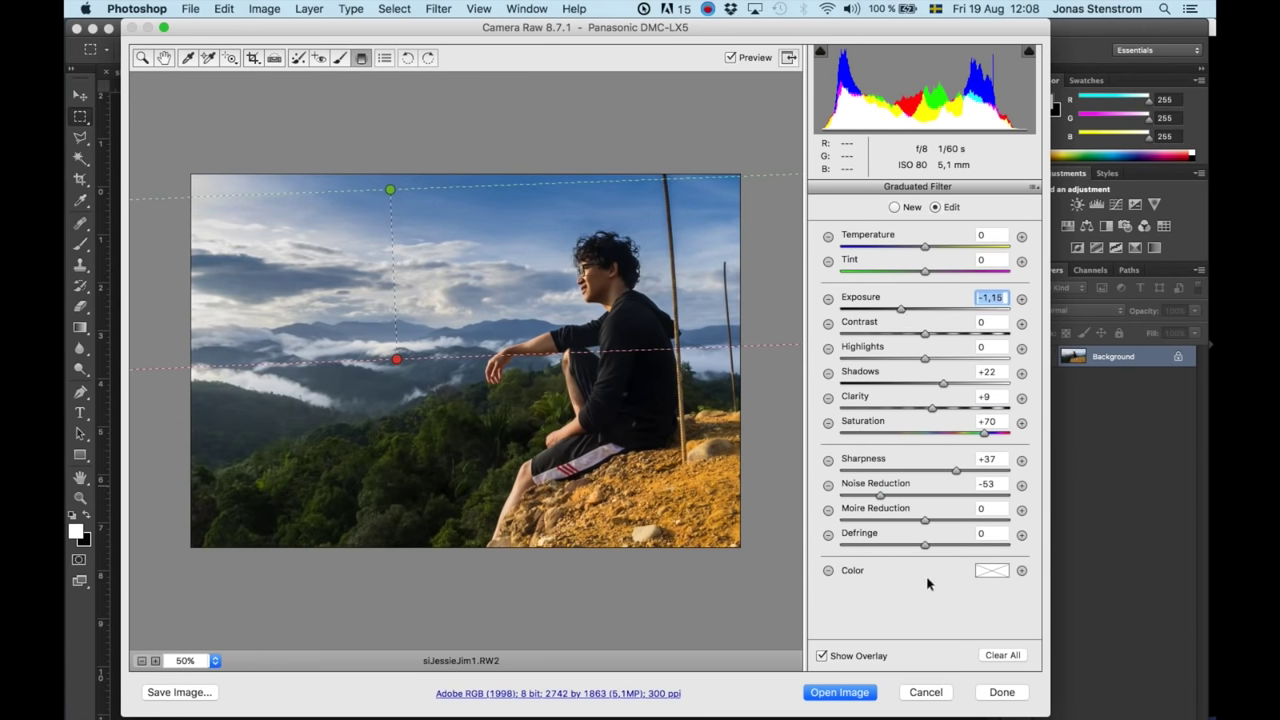
left_click_drag(957, 471, 925, 474)
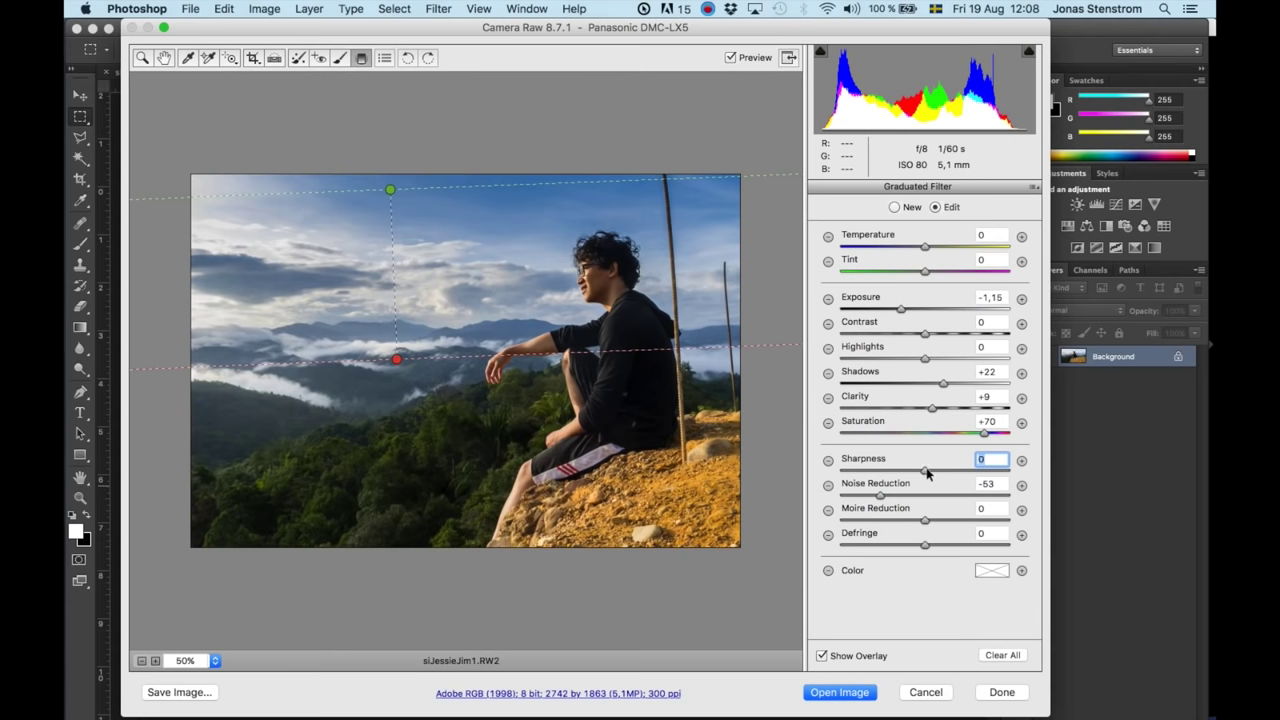
left_click(925, 248)
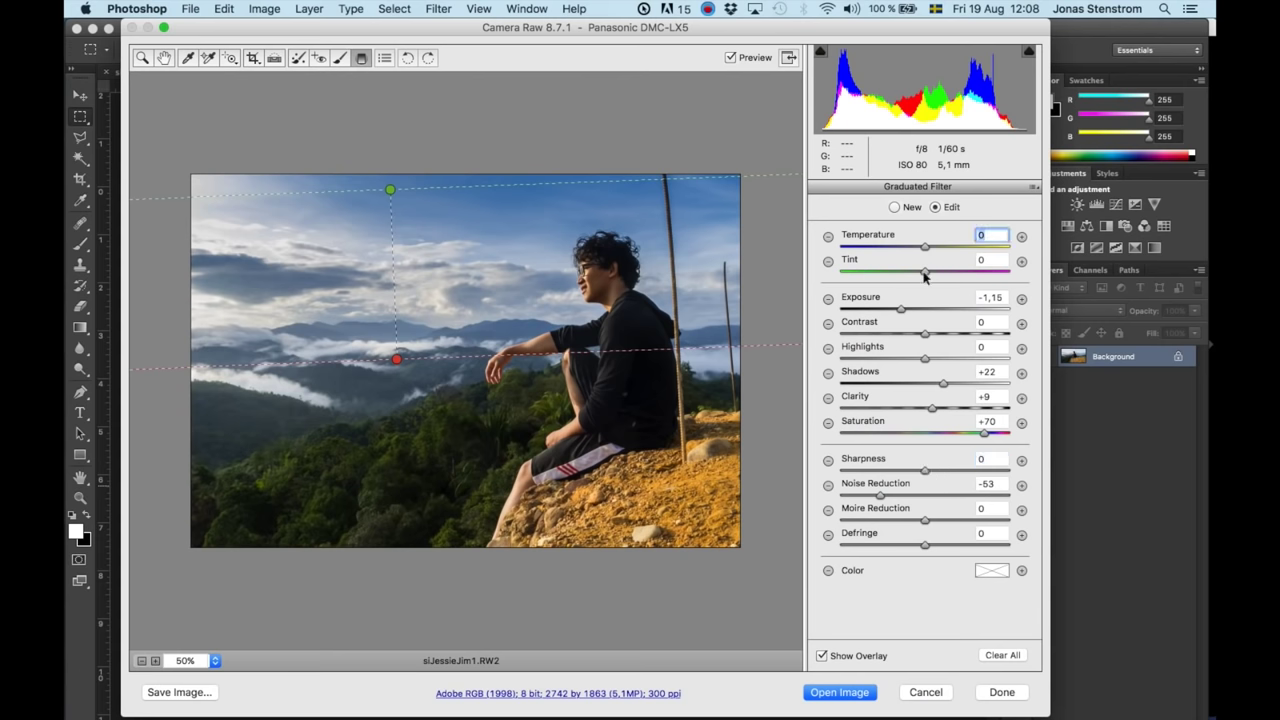
left_click_drag(925, 276, 929, 280)
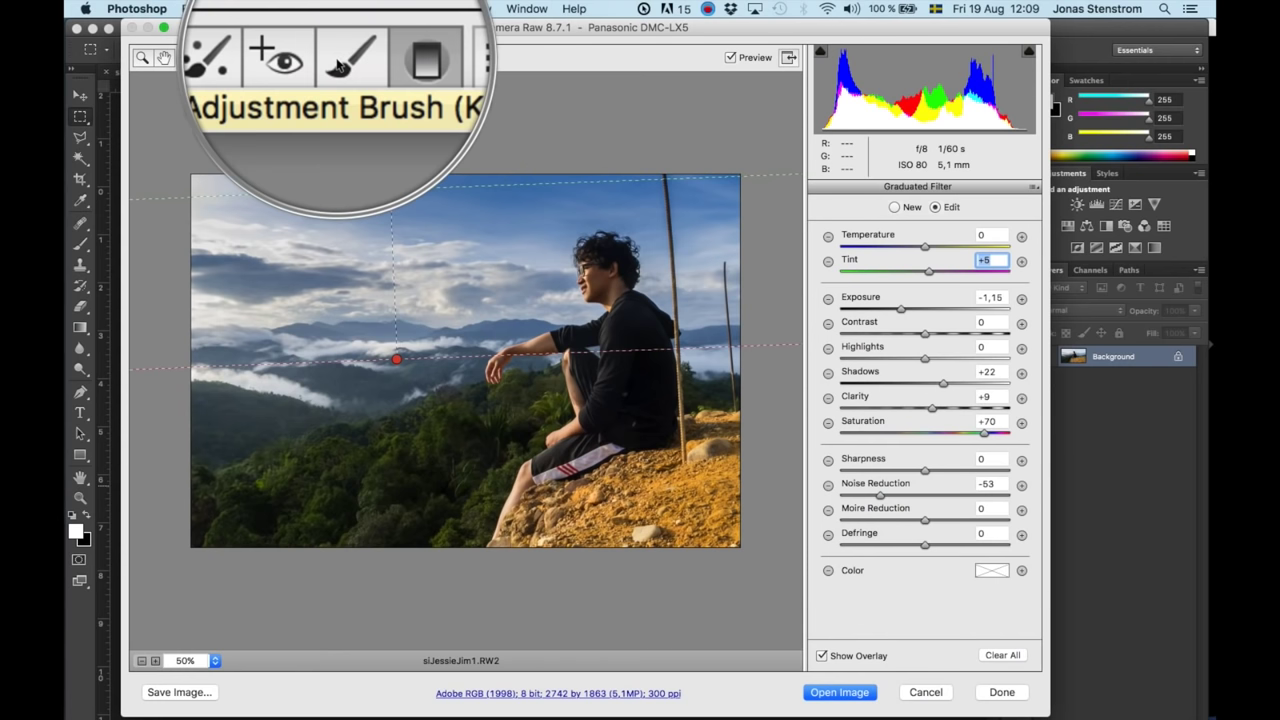
Brush a local adjustment over the lower-left forest and lift its exposure.
left_click(341, 59)
scroll(930, 620, "down", 1)
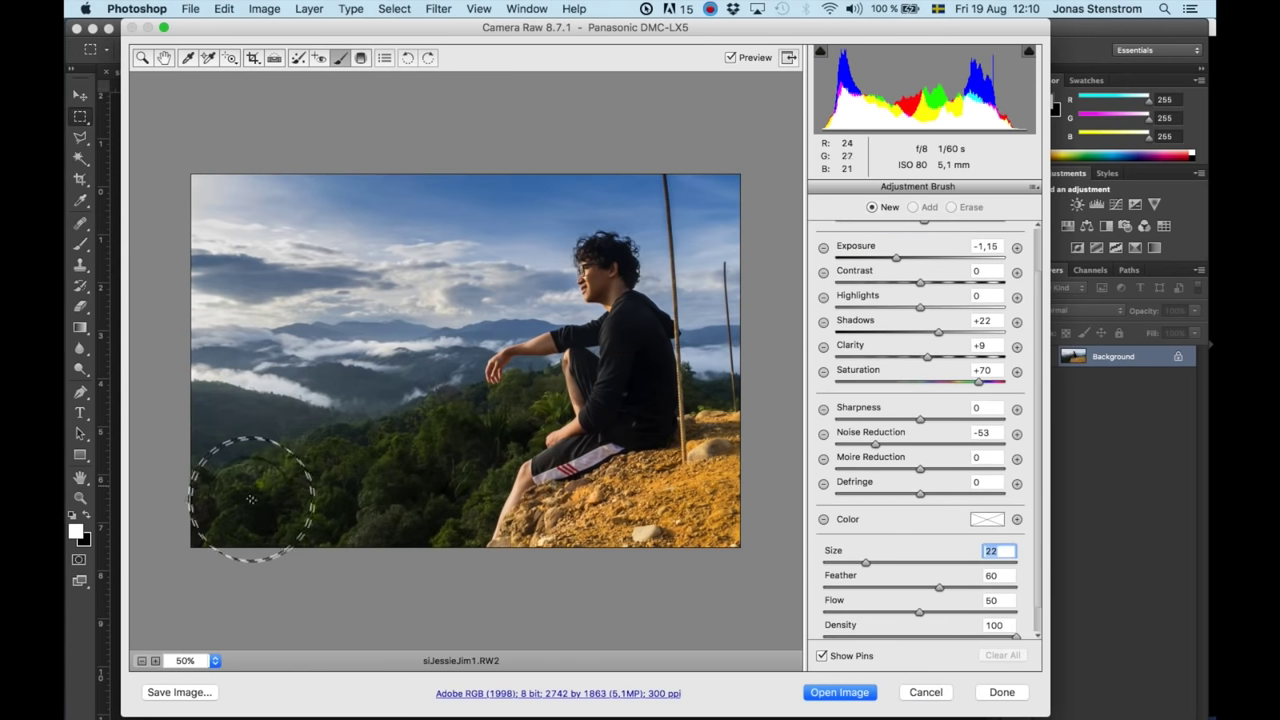
mouse_move(257, 486)
left_mouse_down()
mouse_move(288, 496)
mouse_move(369, 455)
mouse_move(399, 497)
left_mouse_up()
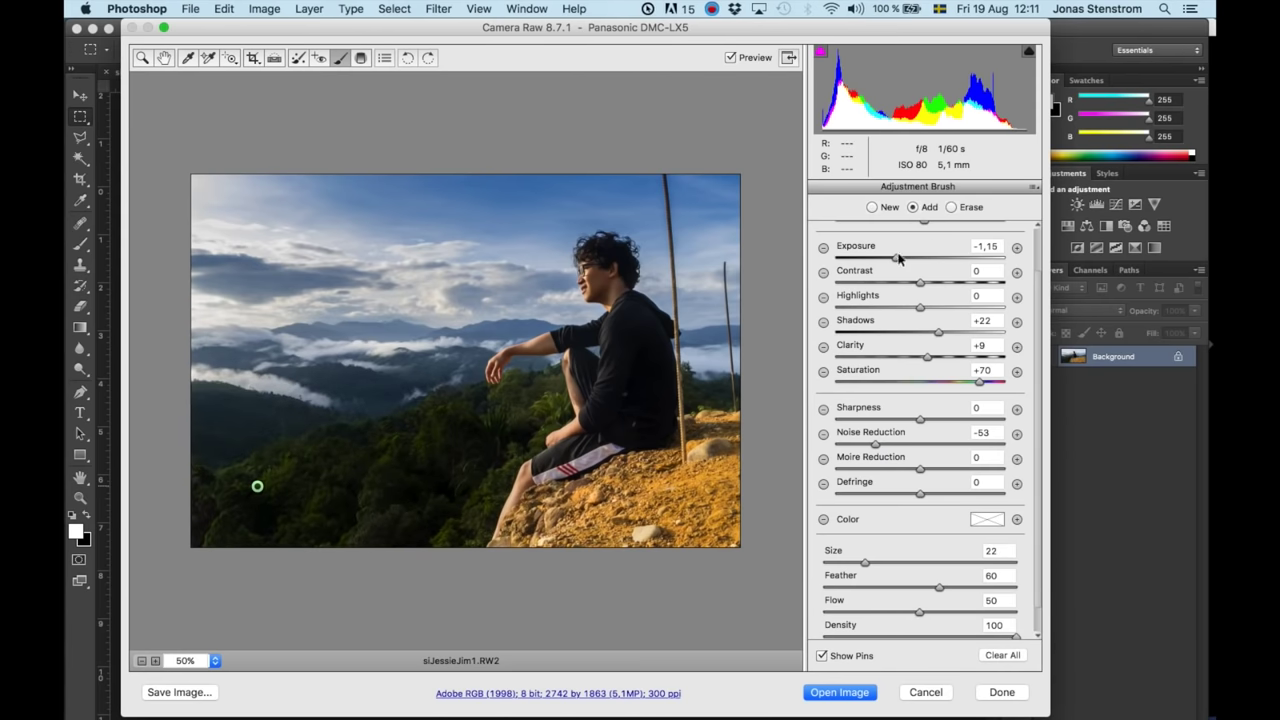
left_click_drag(897, 258, 923, 258)
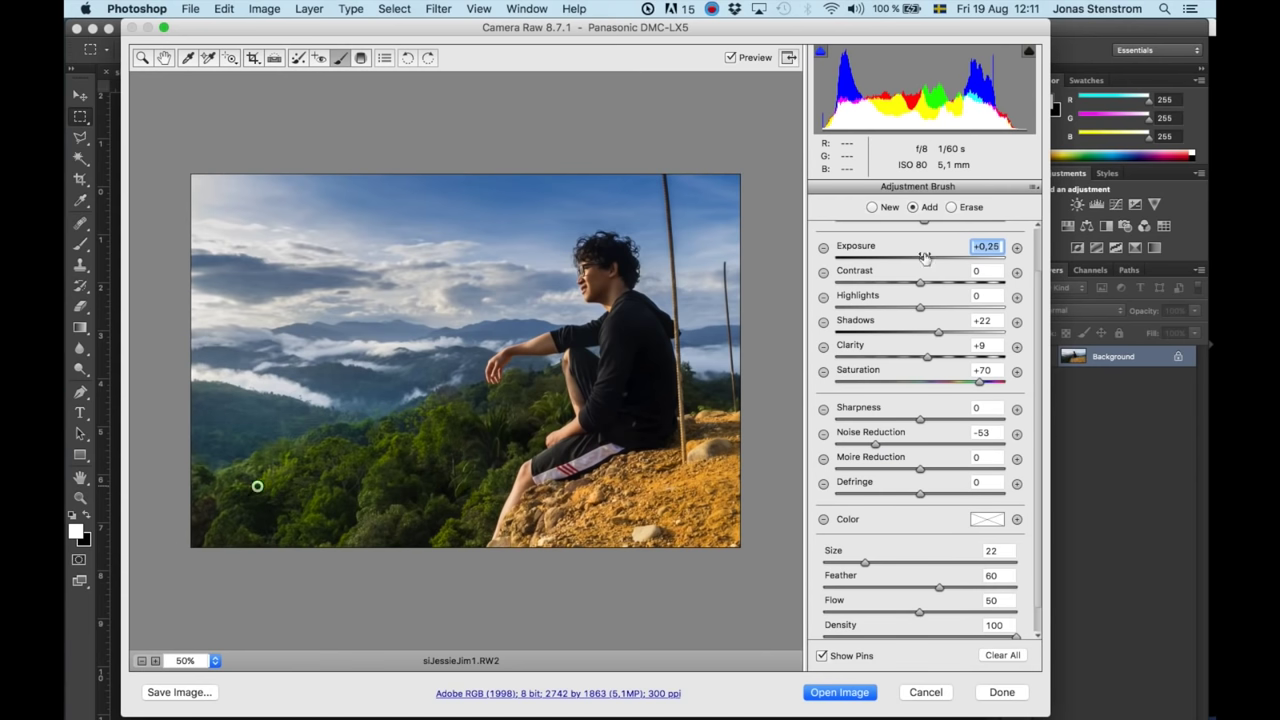
Paint a new brushed adjustment over the right-hand rock, darkening exposure and reducing saturation.
left_click(872, 208)
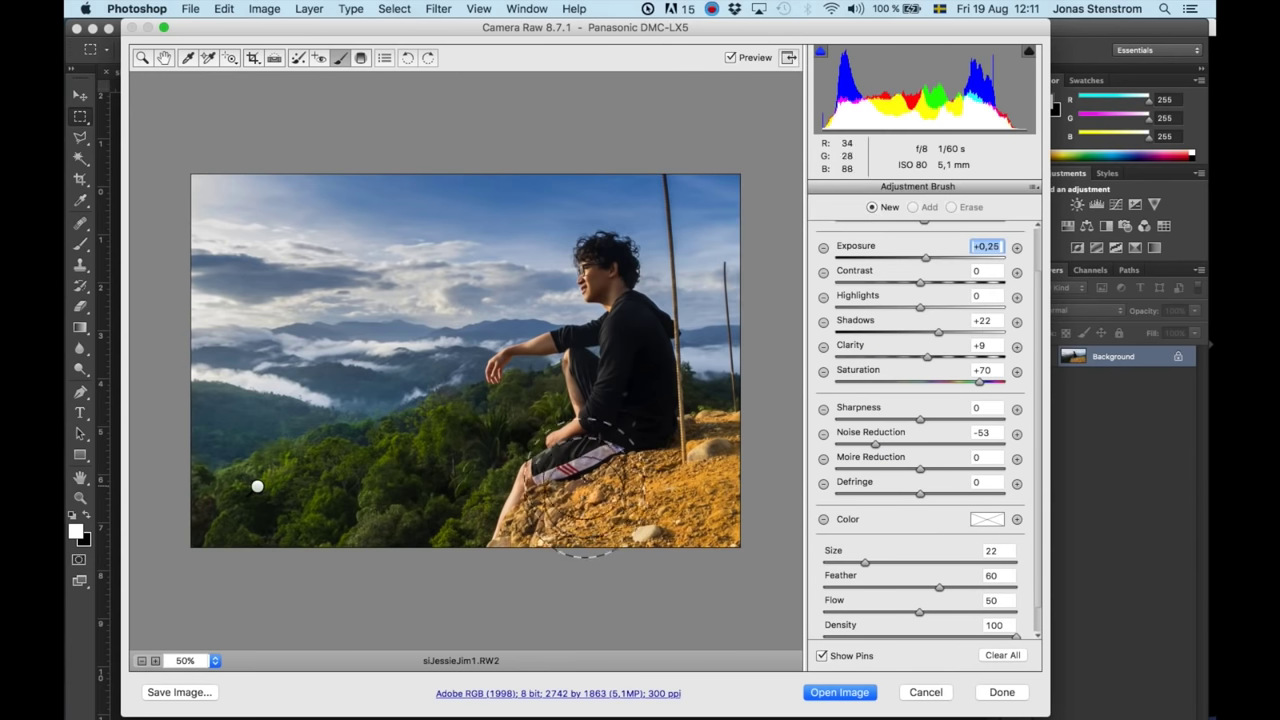
left_click_drag(590, 495, 702, 532)
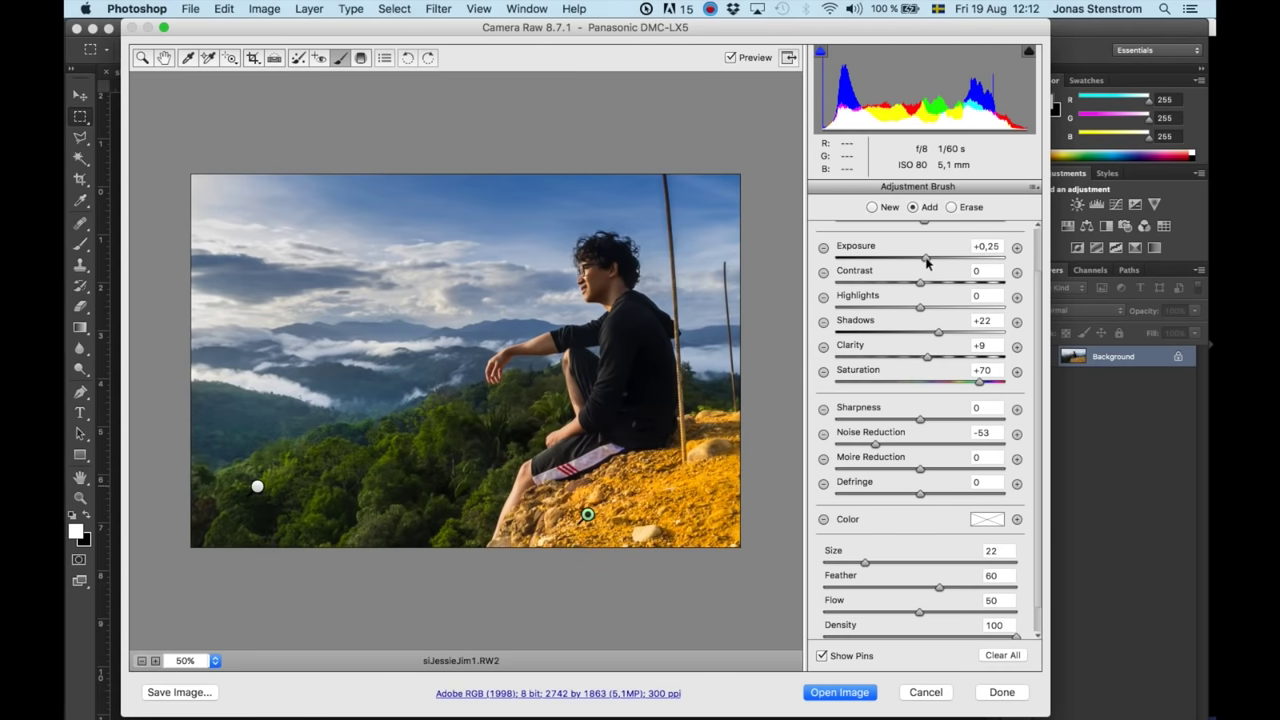
mouse_move(926, 259)
left_mouse_down()
mouse_move(906, 258)
mouse_move(1005, 240)
mouse_move(846, 260)
mouse_move(893, 262)
left_mouse_up()
scroll(907, 258, "up", 2)
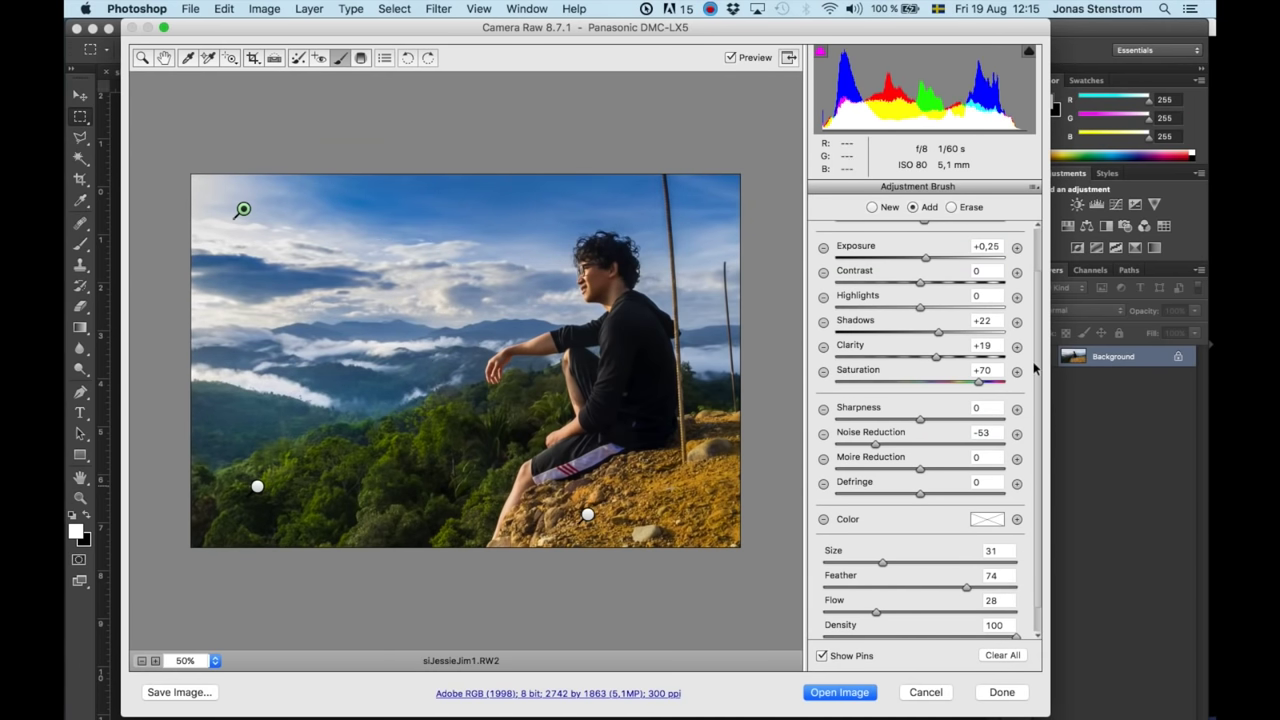
left_click_drag(978, 381, 968, 381)
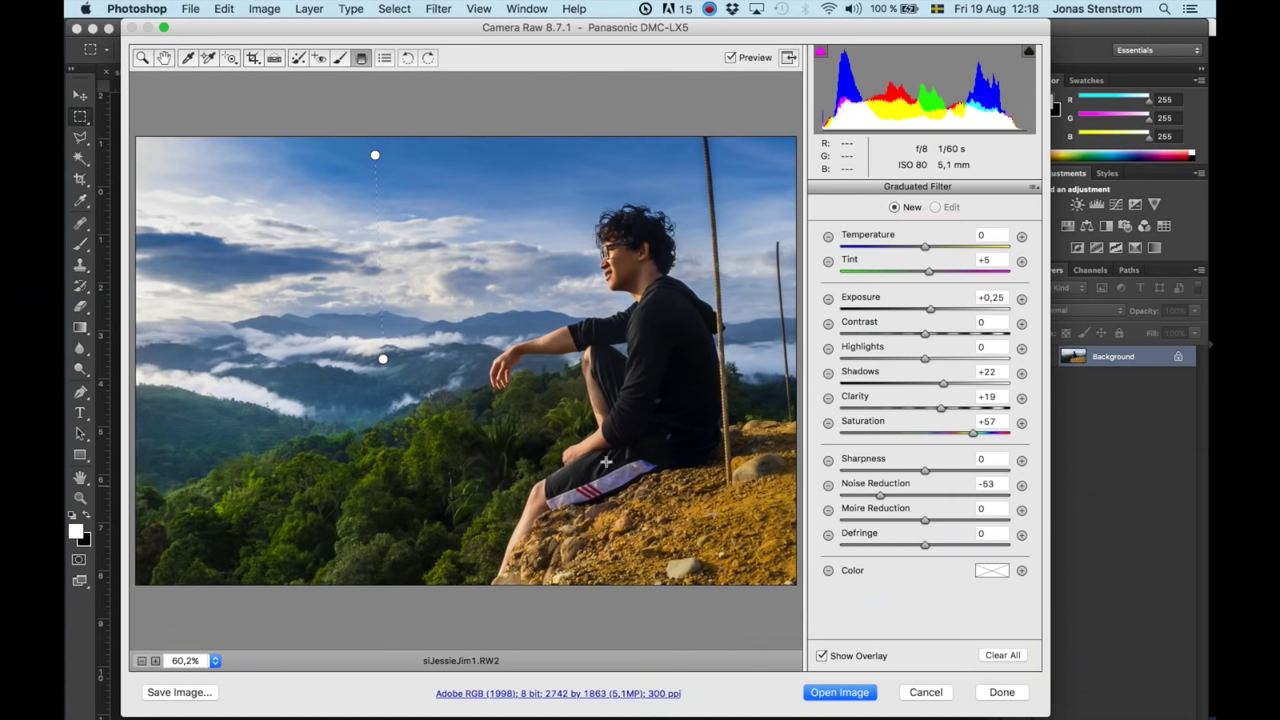
Add a second graduated filter rising from the bottom edge at Exposure -0,75.
left_click_drag(418, 572, 426, 510)
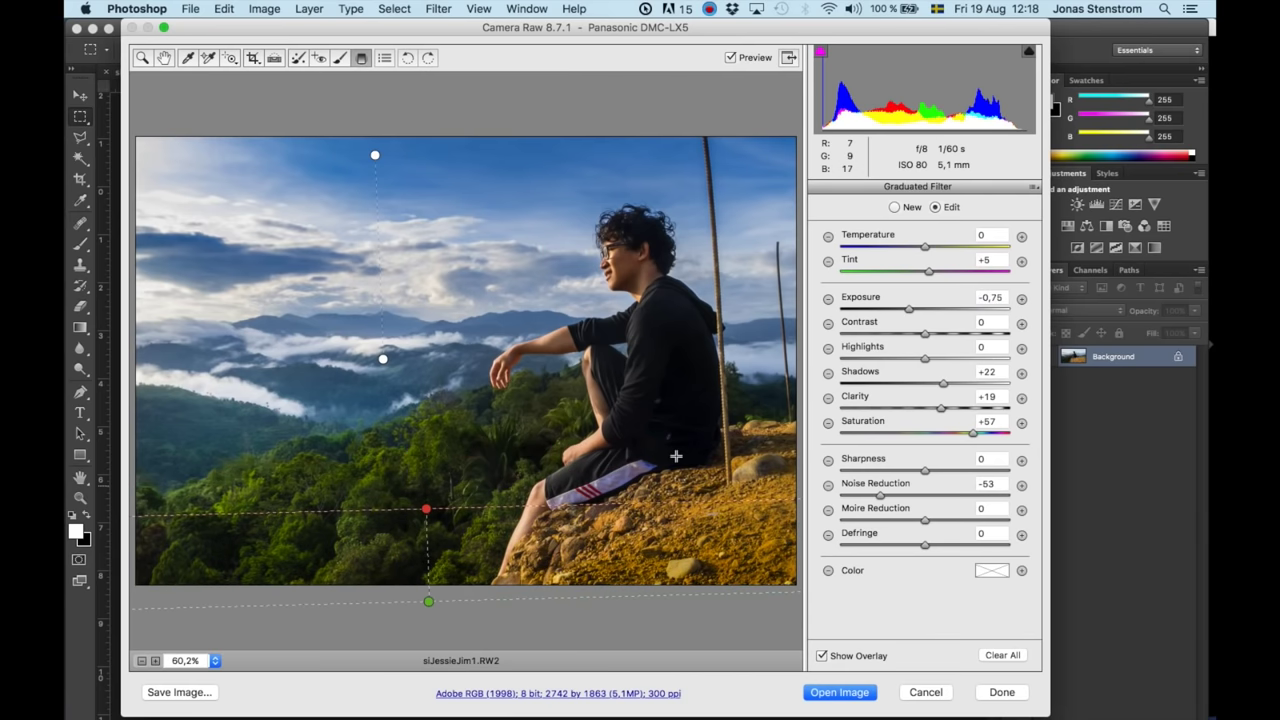
key("z")
left_click(986, 358)
Zoom the preview to 300% on the man's face to inspect detail.
left_click(998, 548)
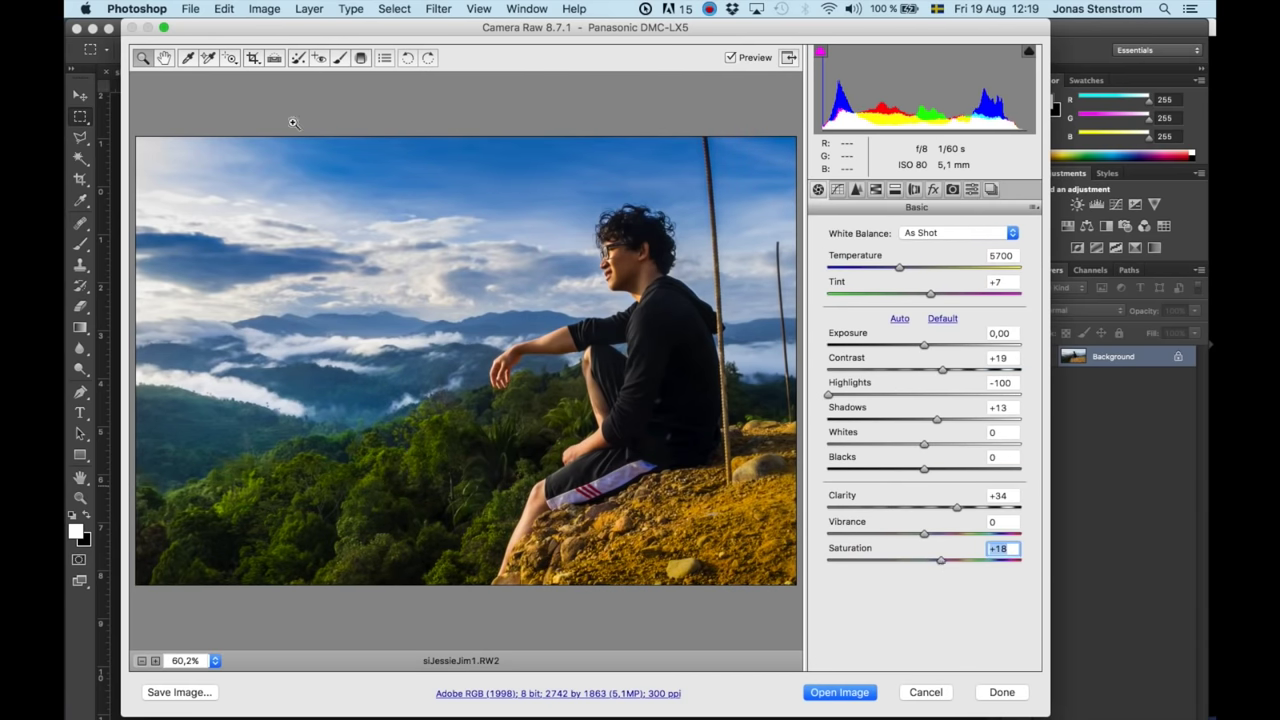
left_click(584, 282)
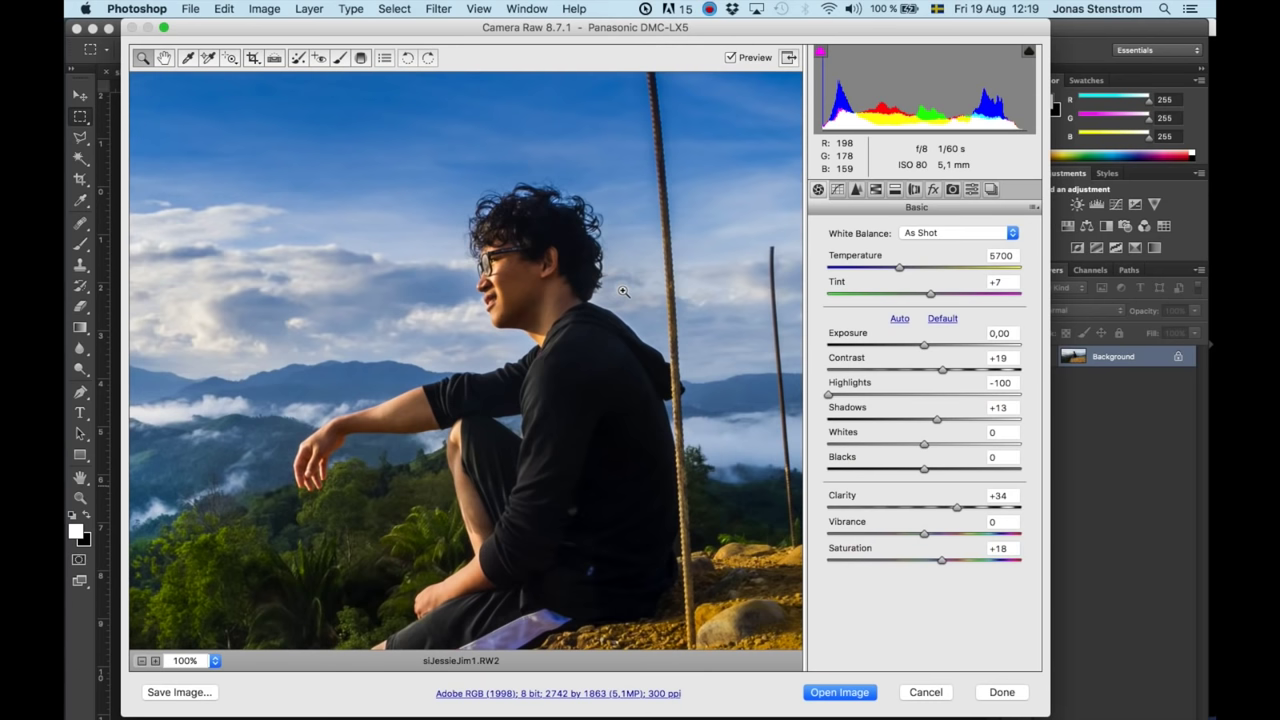
left_click(507, 317)
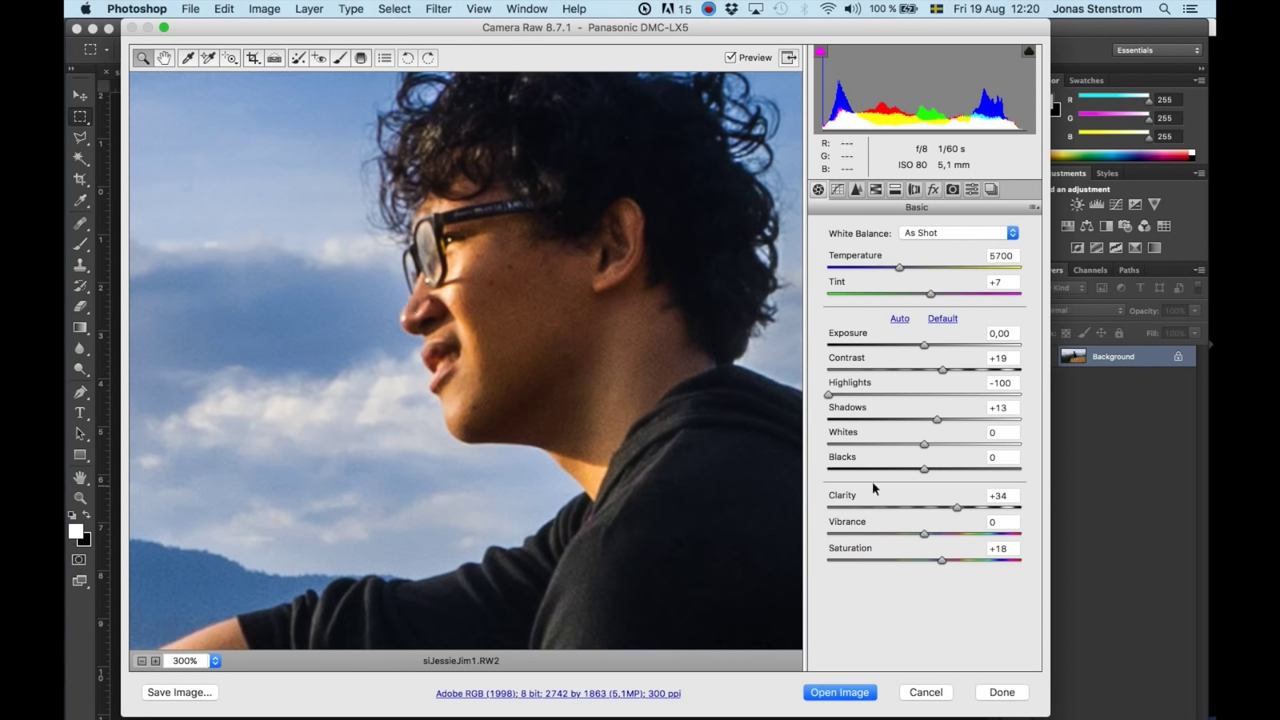
In the Detail panel, set Sharpening Amount to 35 and begin lowering Luminance noise.
left_click(867, 205)
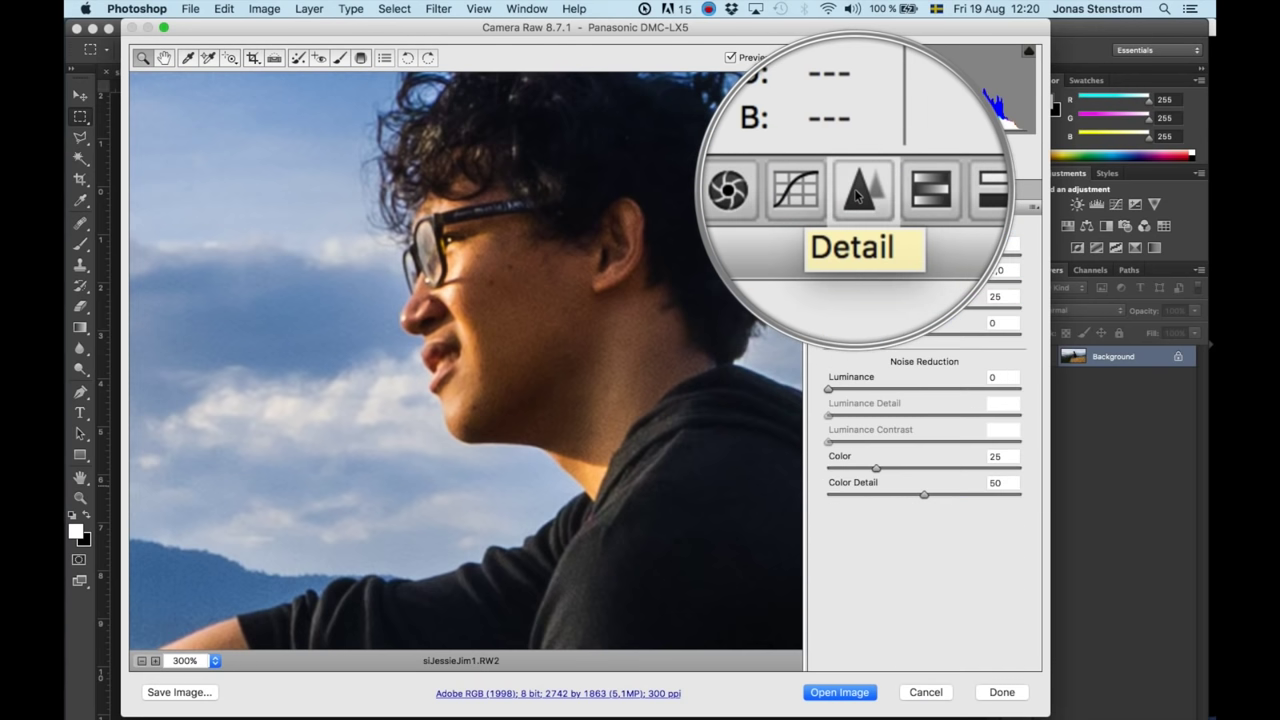
mouse_move(860, 255)
left_mouse_down()
mouse_move(966, 257)
mouse_move(875, 255)
left_mouse_up()
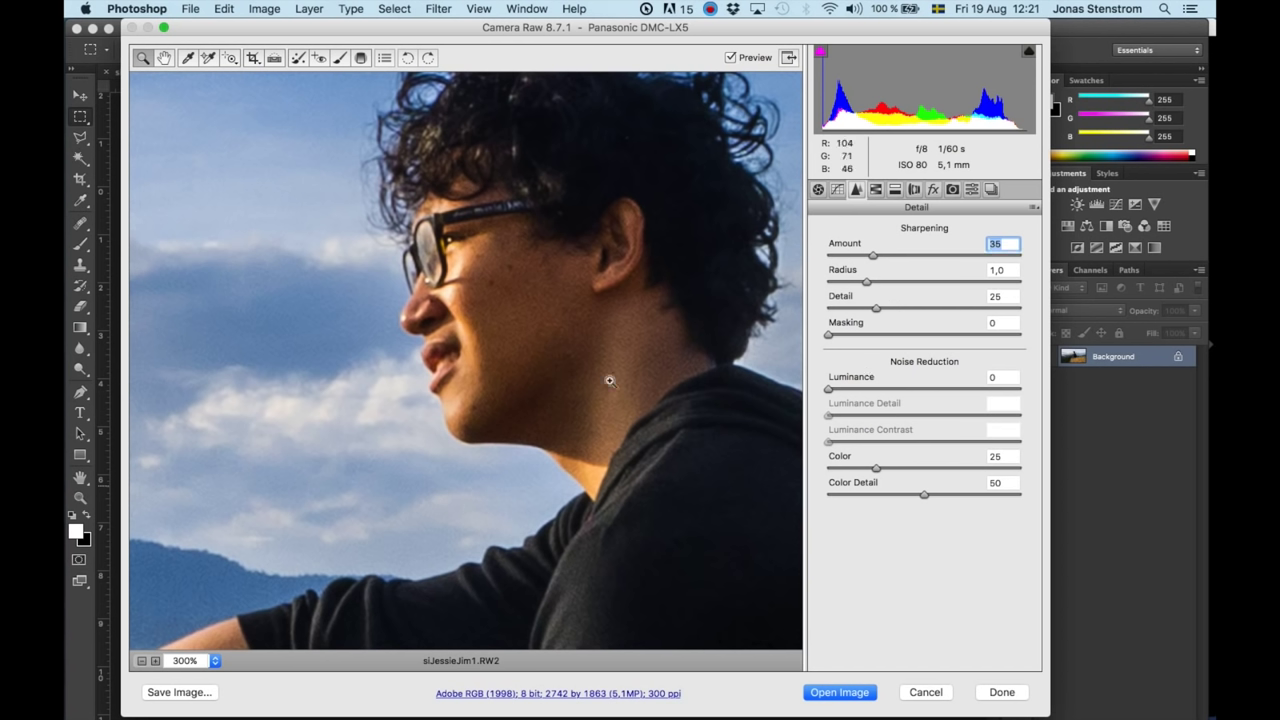
mouse_move(850, 389)
left_mouse_down()
mouse_move(897, 395)
mouse_move(903, 415)
mouse_move(872, 394)
left_mouse_up()
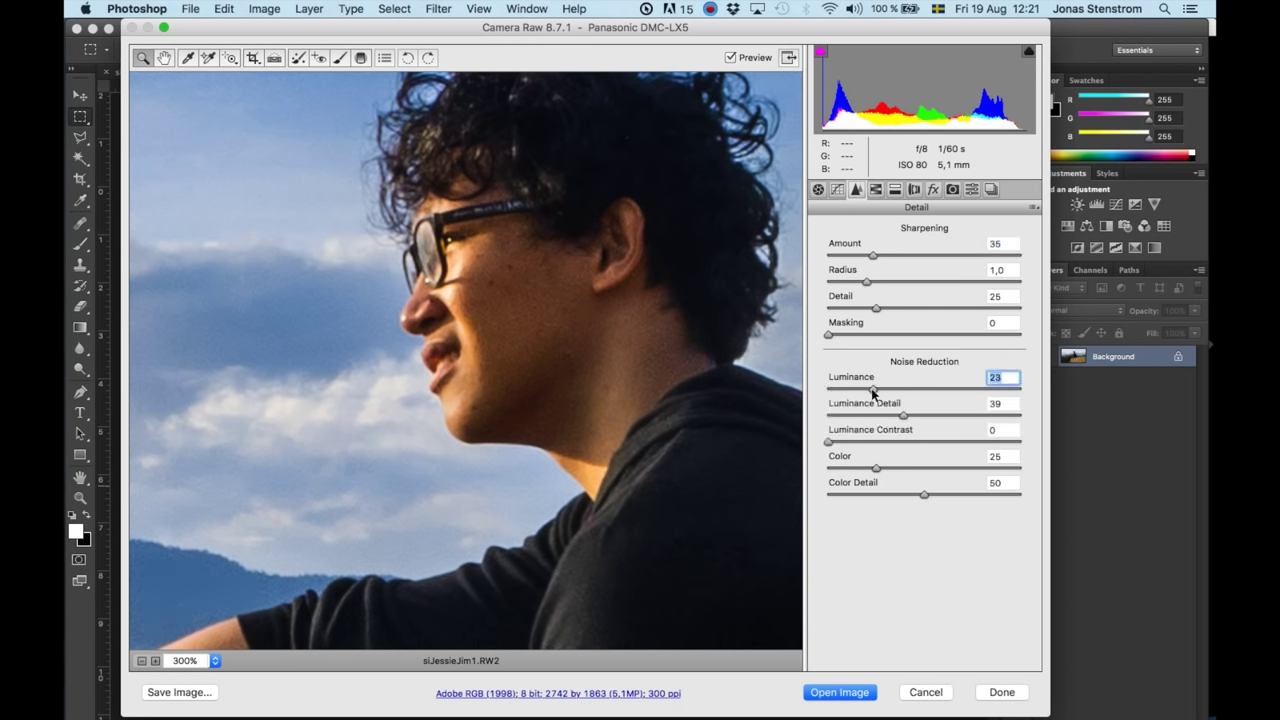
key("Tab")
type("26")
key("shift+Tab")
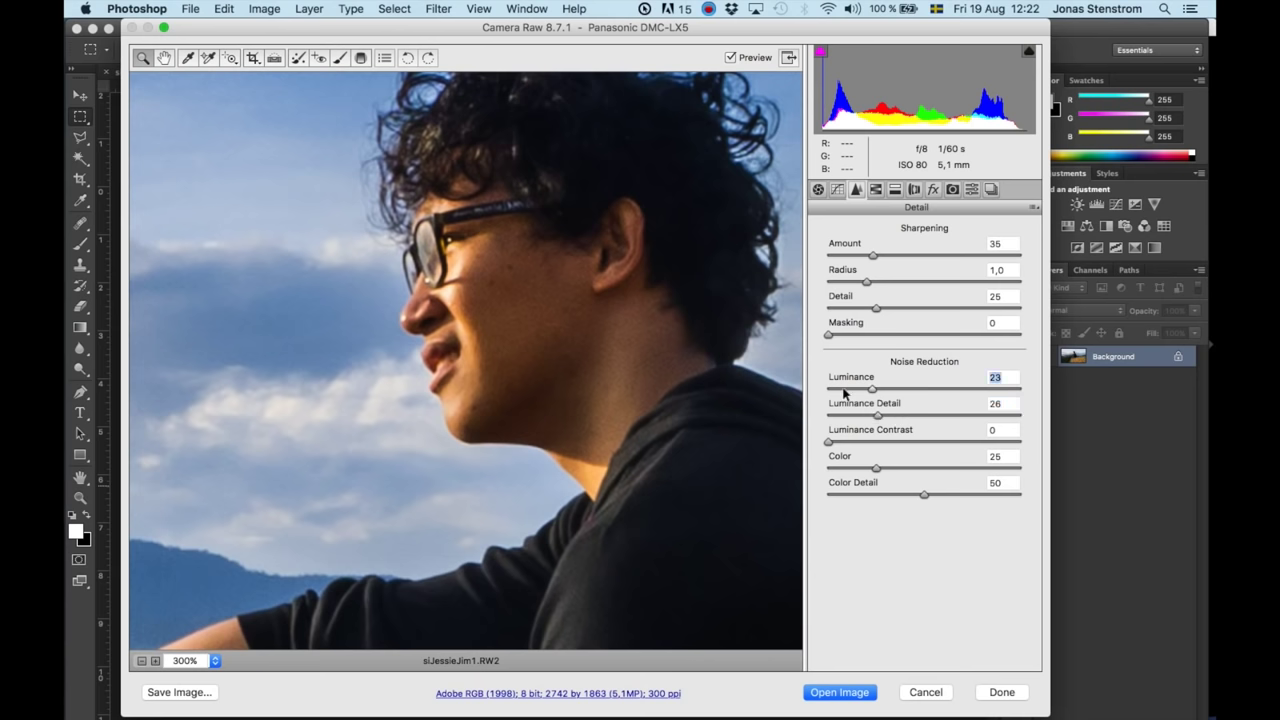
type("30")
key("Return")
Settle Luminance noise reduction at 31 with Luminance Detail 14, then fit the photo in view.
scroll(287, 384, "up", 5)
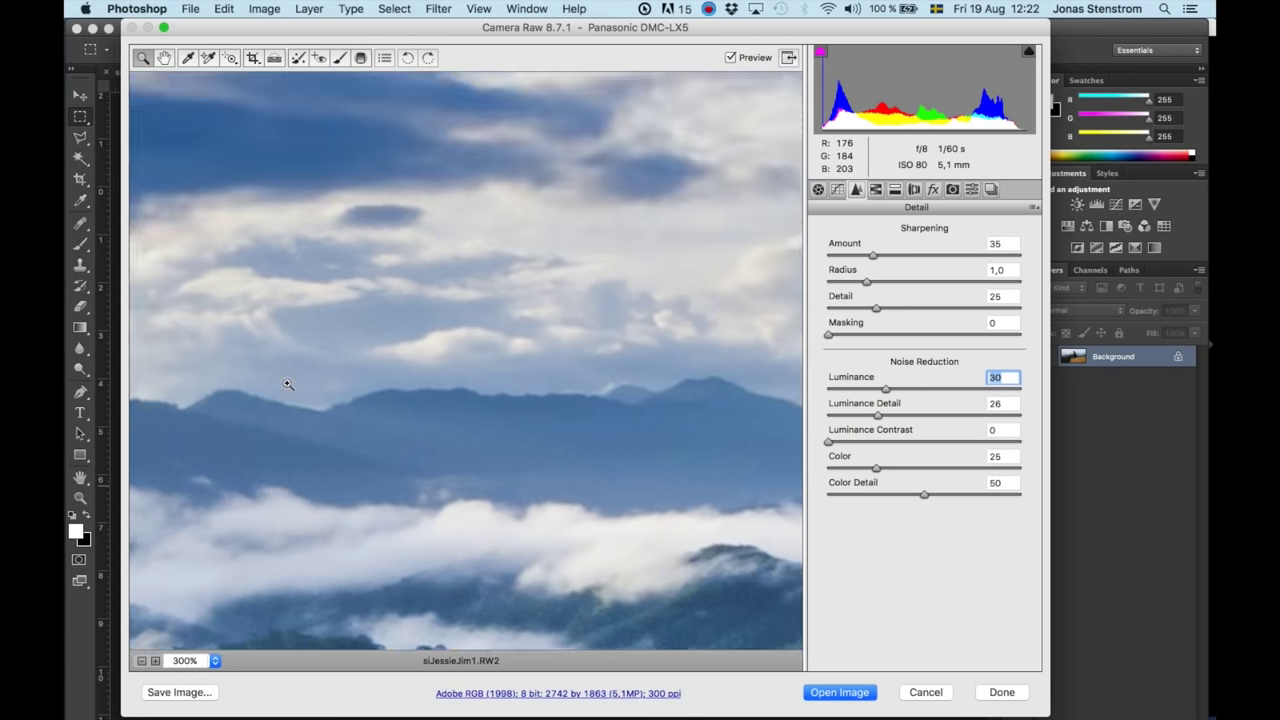
scroll(287, 384, "down", 5)
left_click_drag(885, 388, 881, 420)
left_click(903, 413)
key("shift+Tab")
type("38")
key("Return")
key("Tab")
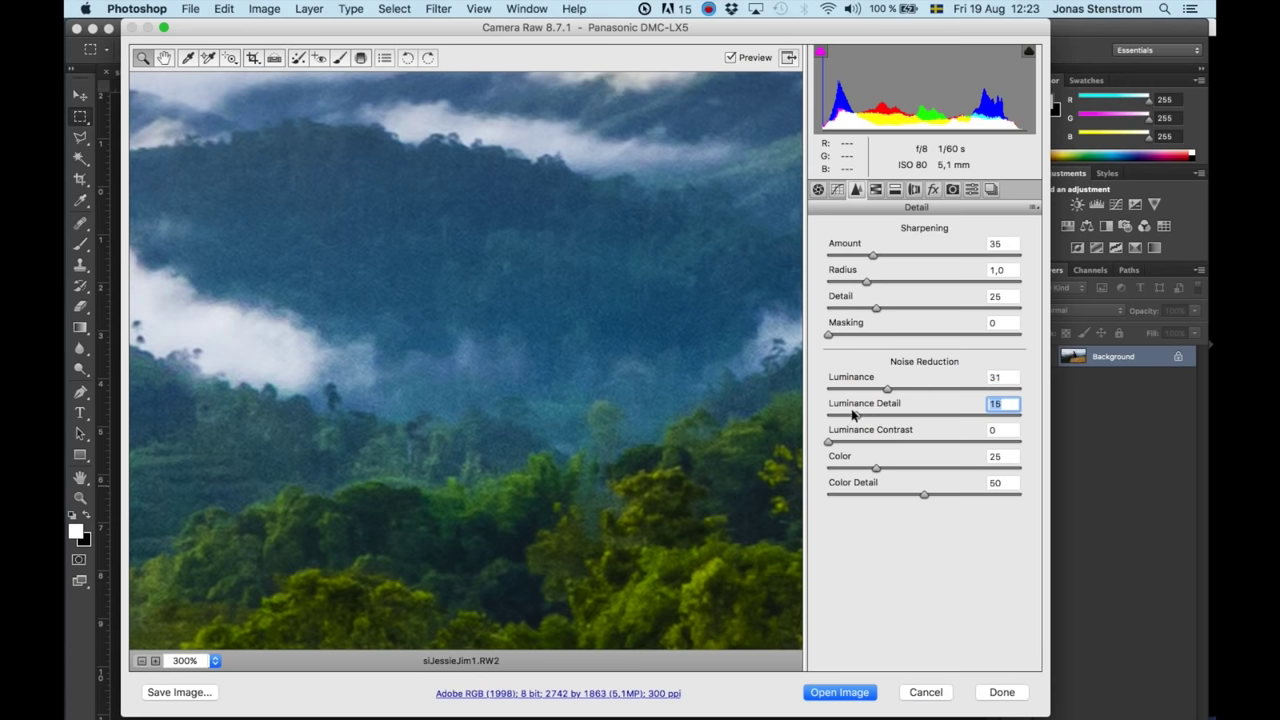
type("14")
key("shift+Tab")
type("31")
key("Return")
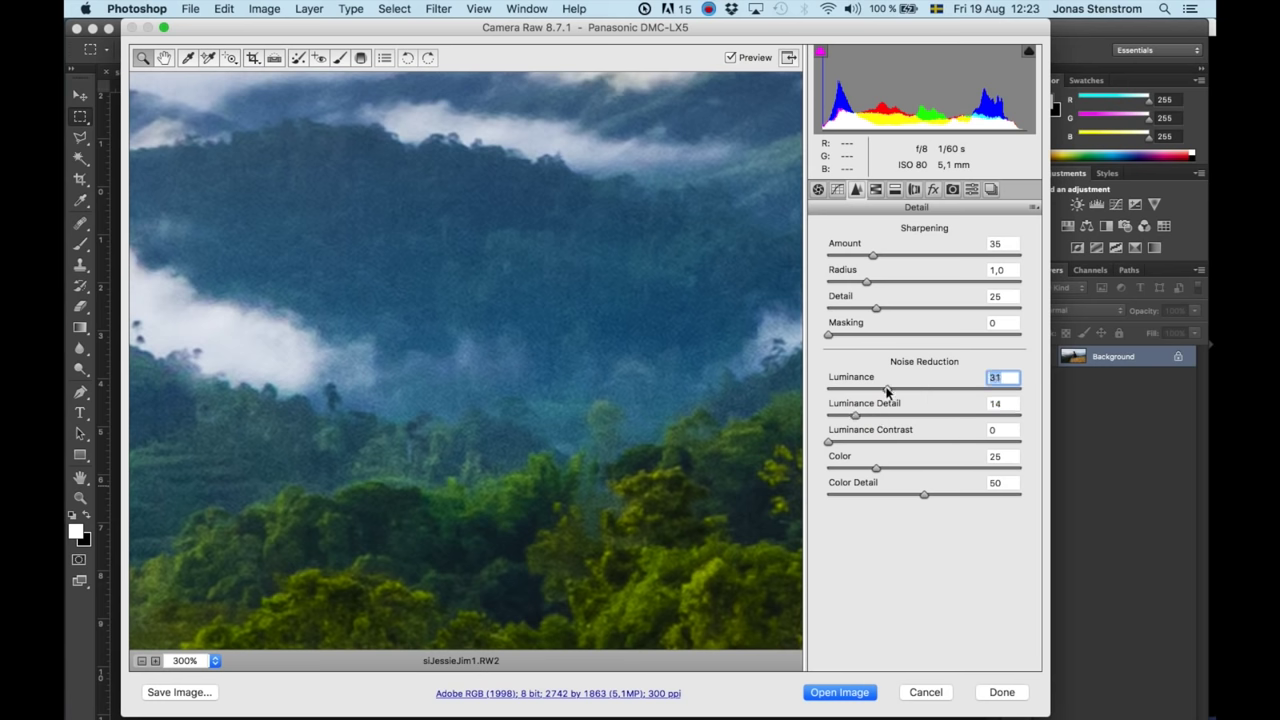
left_click(214, 661)
left_click(272, 706)
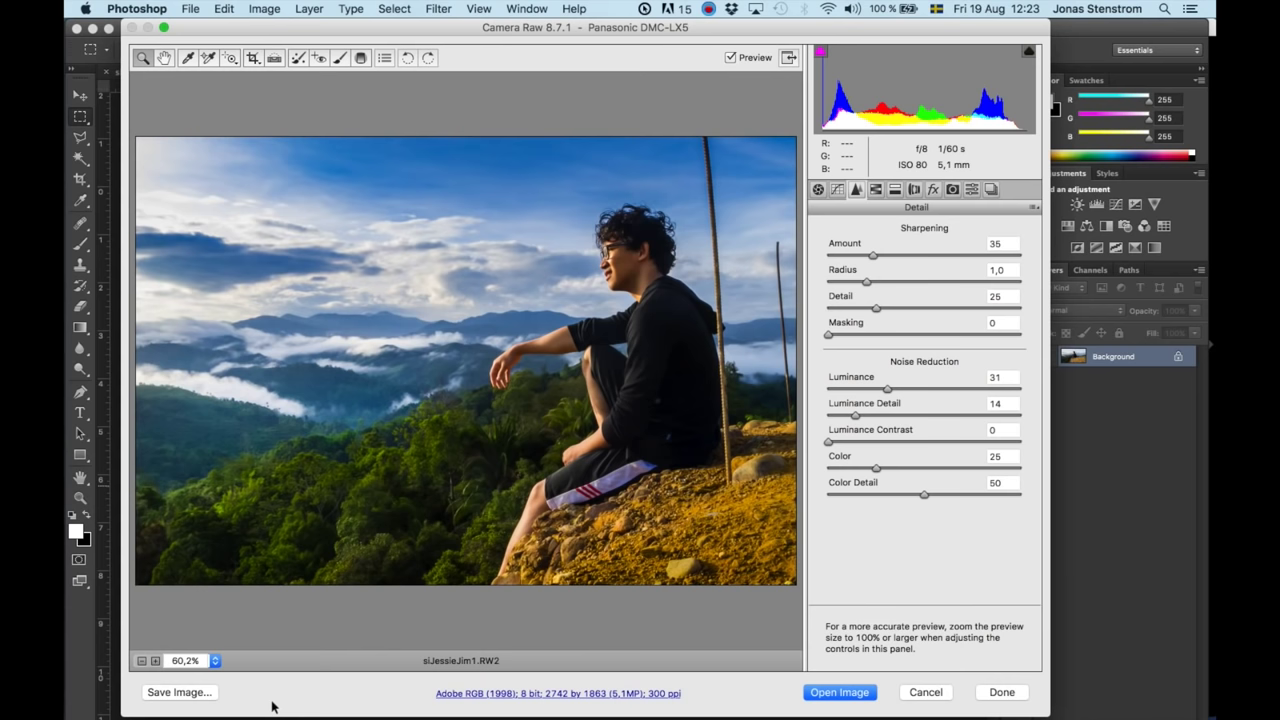
Open the processed raw photo in Photoshop and close the 'sijessiejim1 copy for demo.jpg' document.
left_click(845, 692)
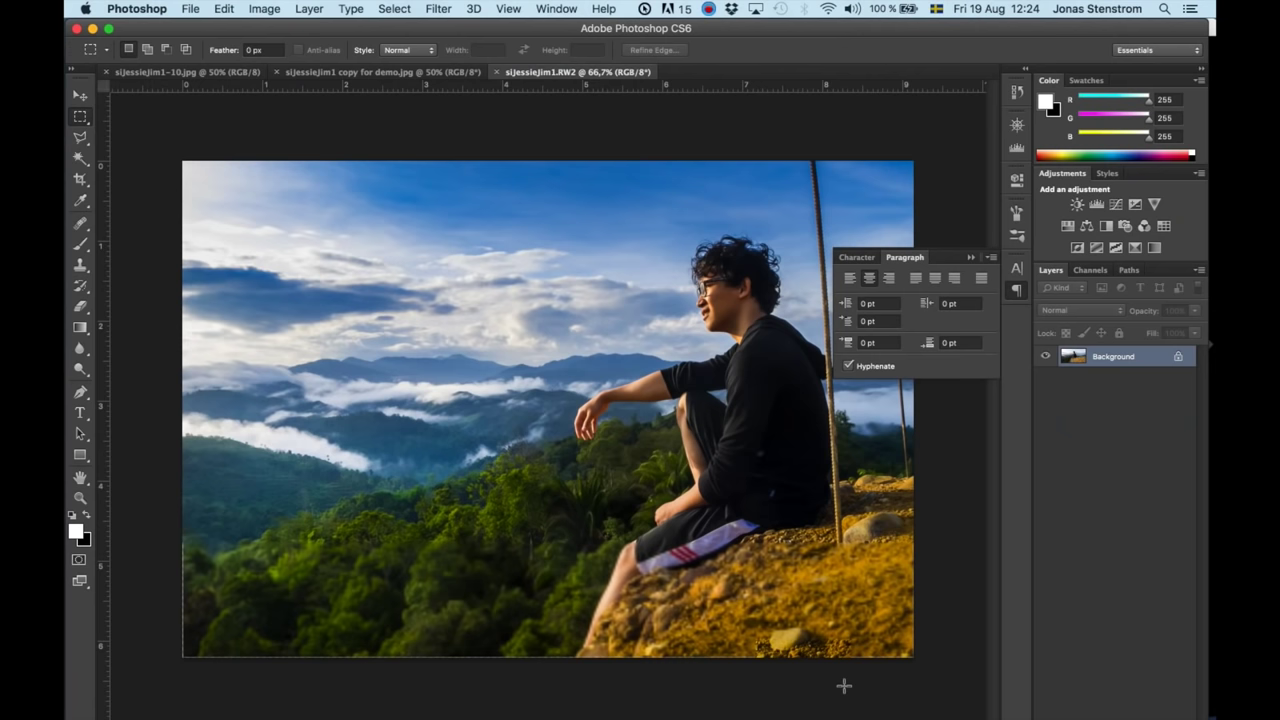
left_click(971, 257)
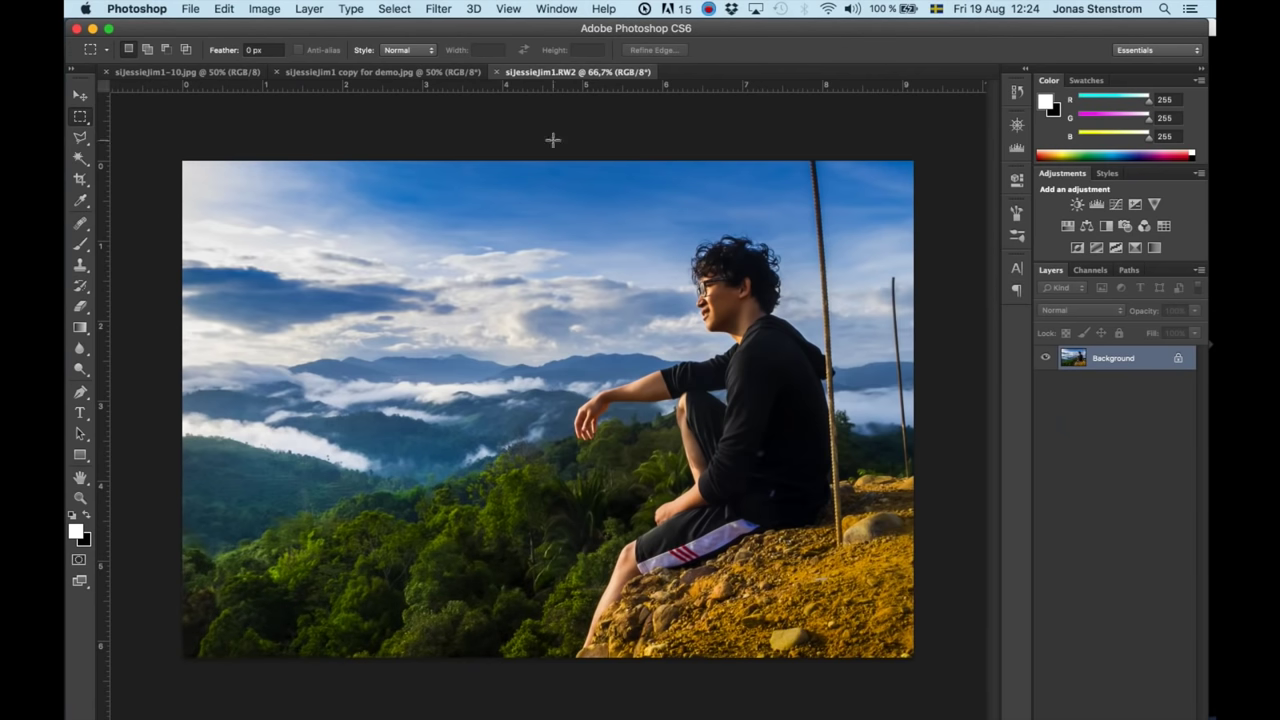
left_click(344, 73)
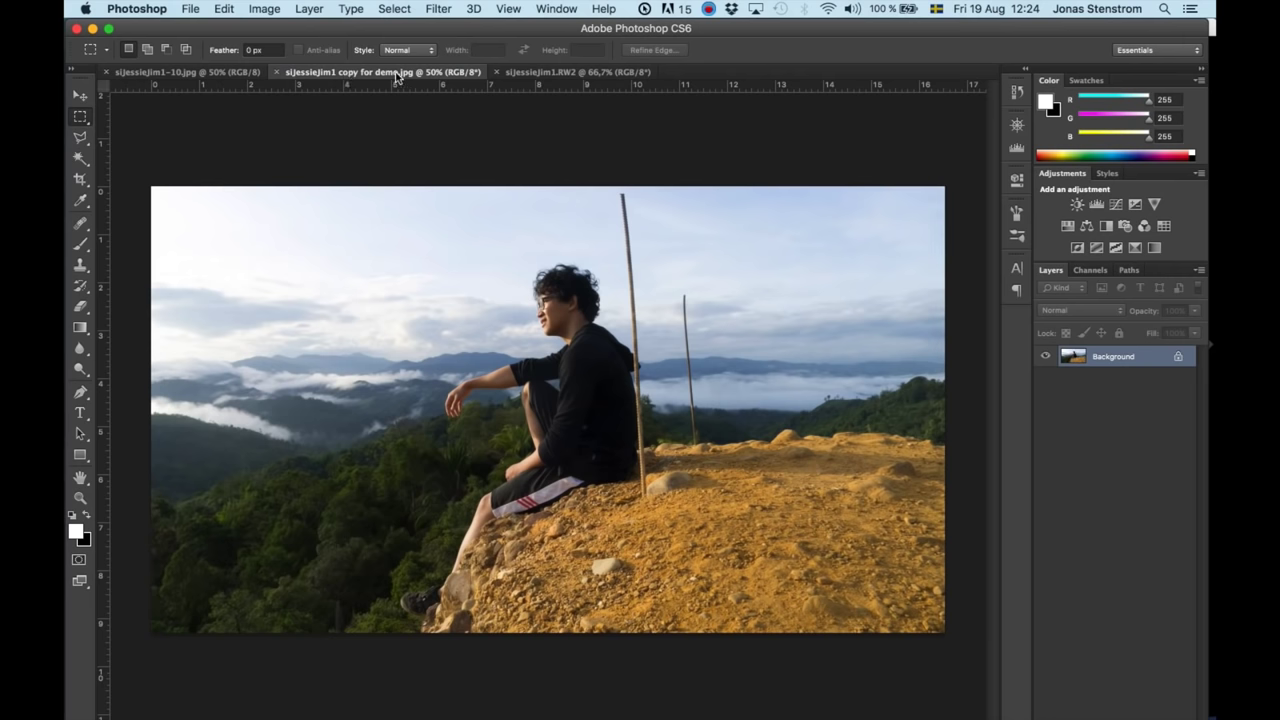
key("super+w")
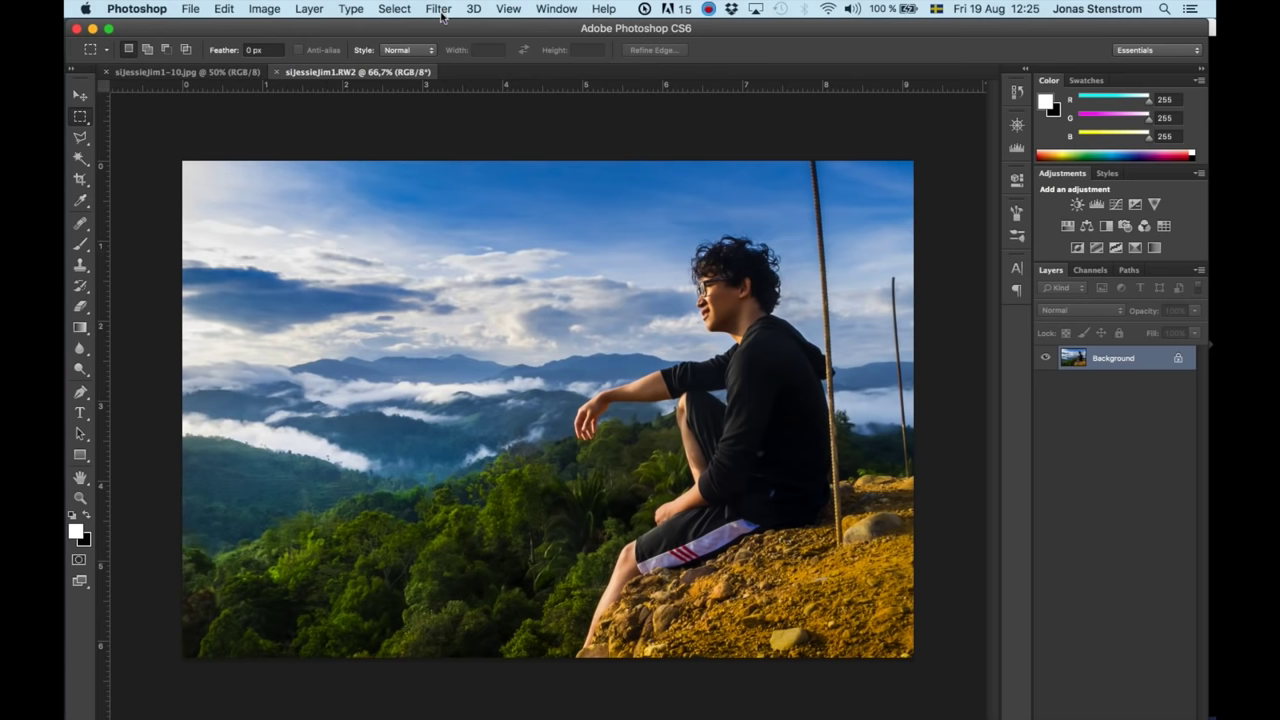
key("shift+super+n")
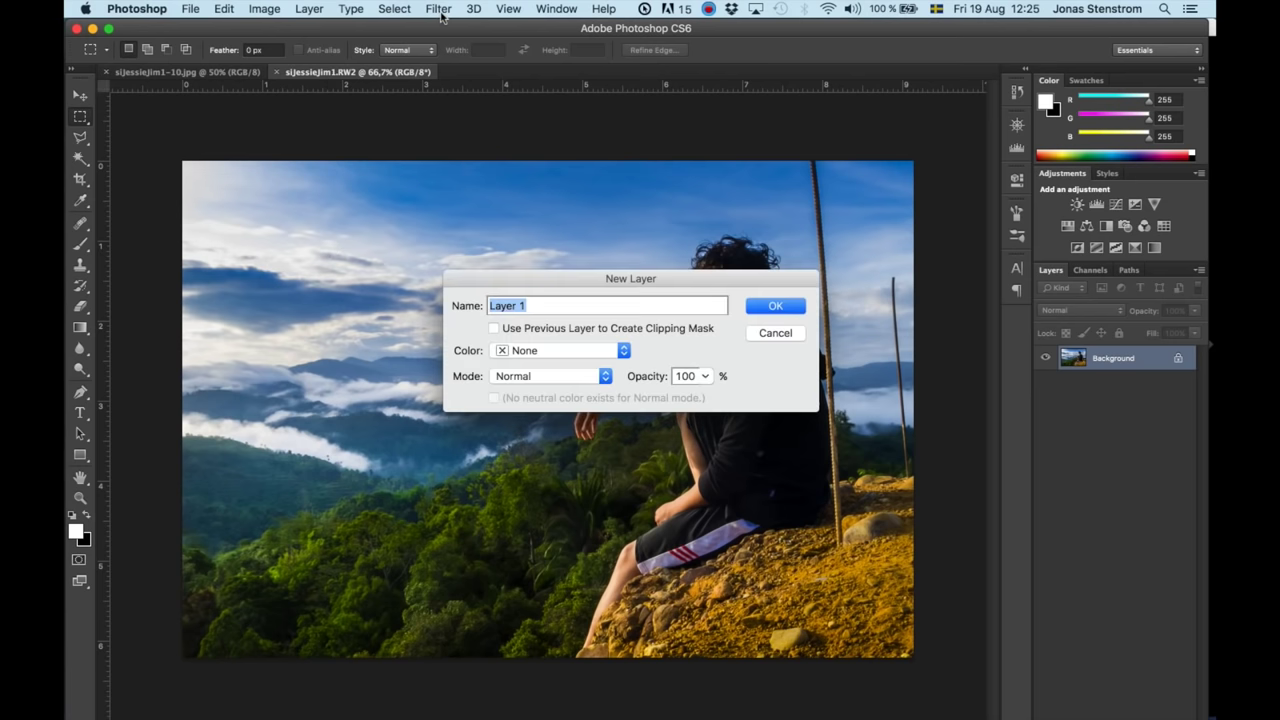
Fill the new Layer 1 with black, hide it, and select the Background layer.
left_click(775, 307)
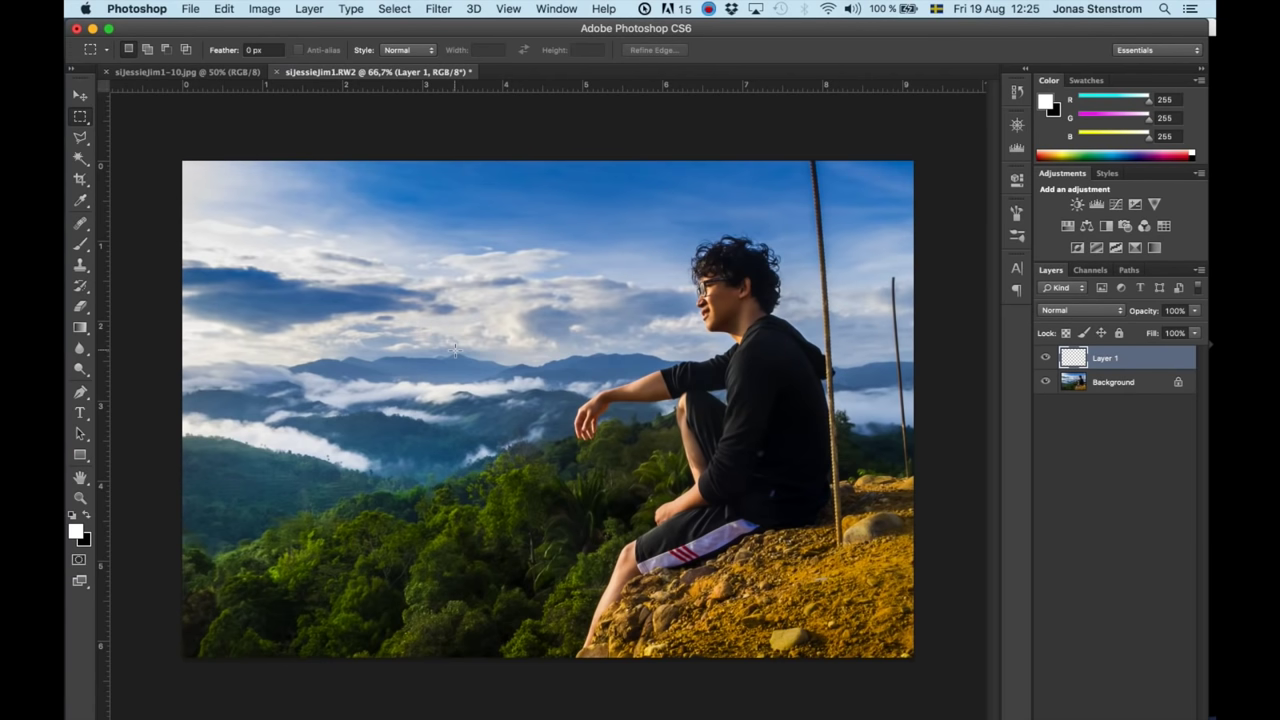
key("g")
key("x")
left_click(445, 314)
left_click(80, 95)
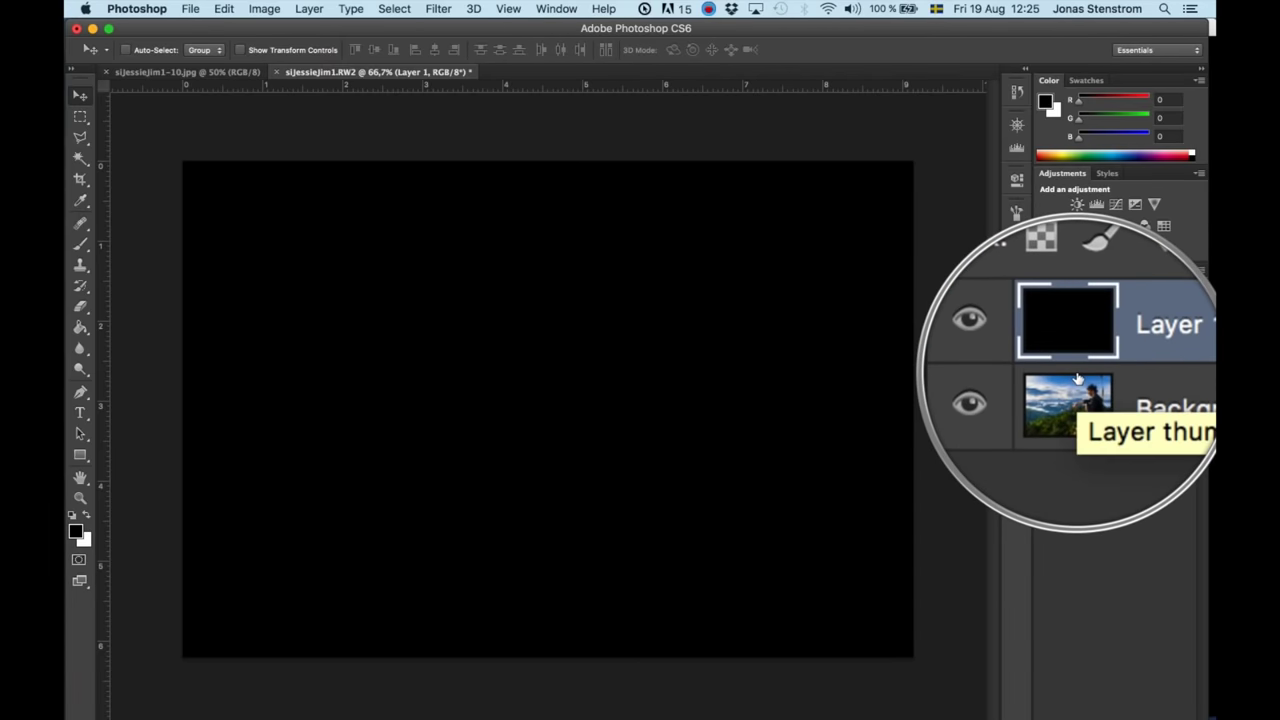
left_click(1045, 357)
left_click(1110, 382)
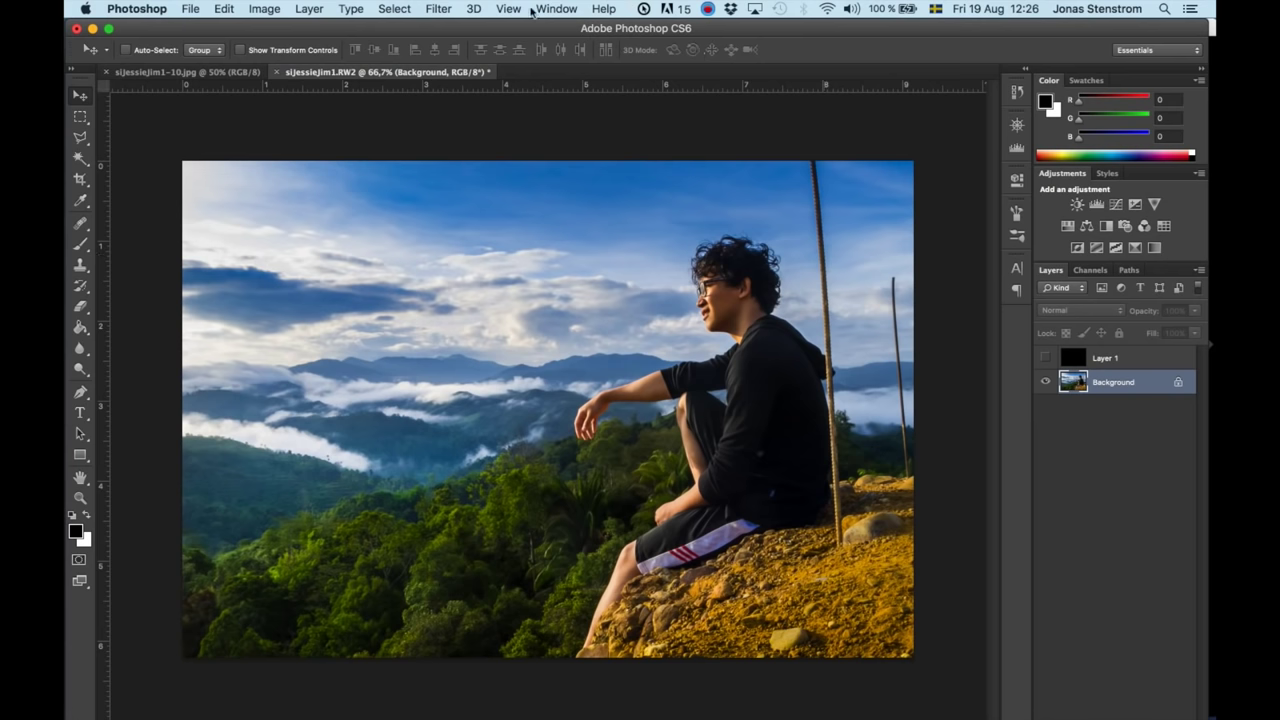
Try a Lens Flare toward the photo's top-left on the Background, then undo it.
left_click(437, 16)
mouse_move(560, 256)
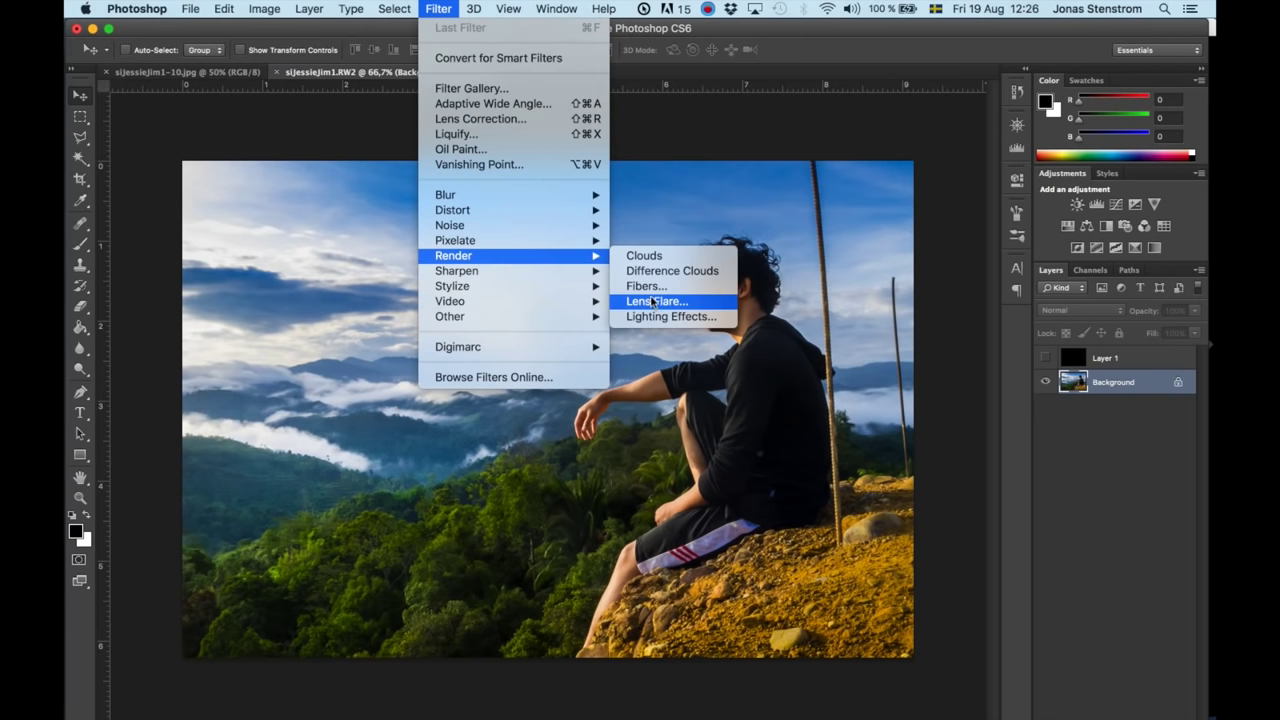
left_click(654, 302)
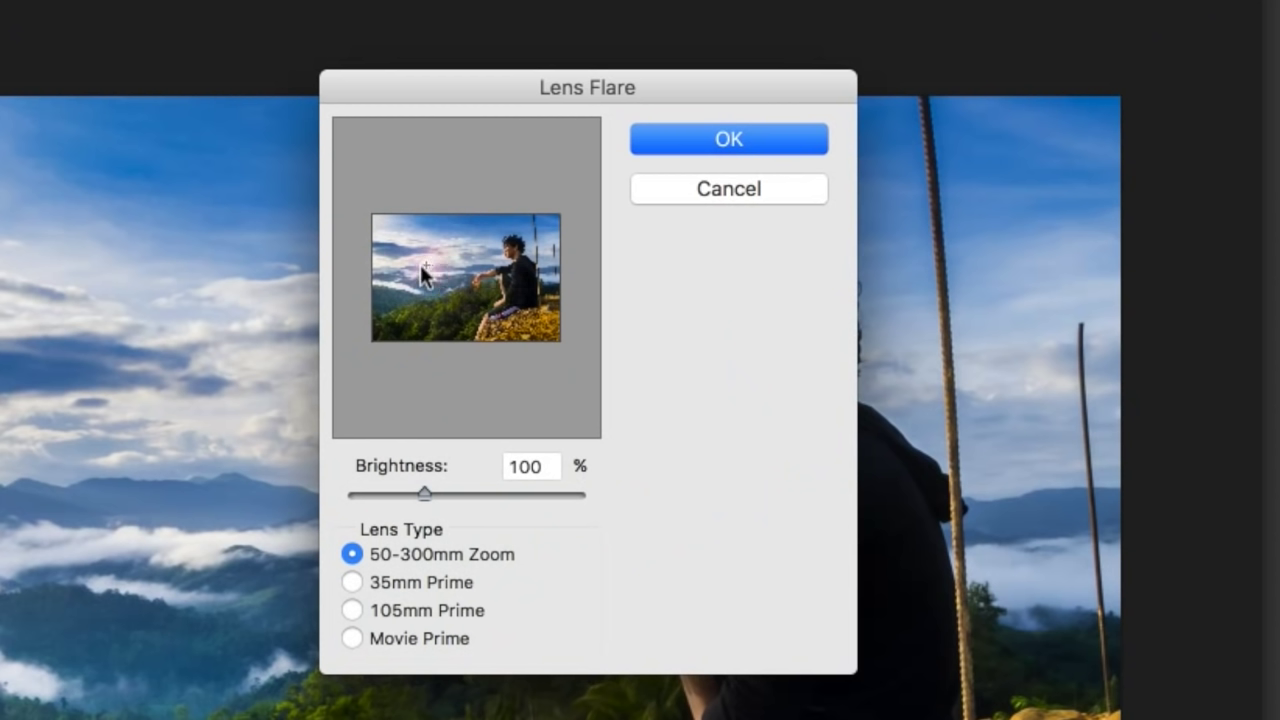
left_click_drag(554, 254, 538, 239)
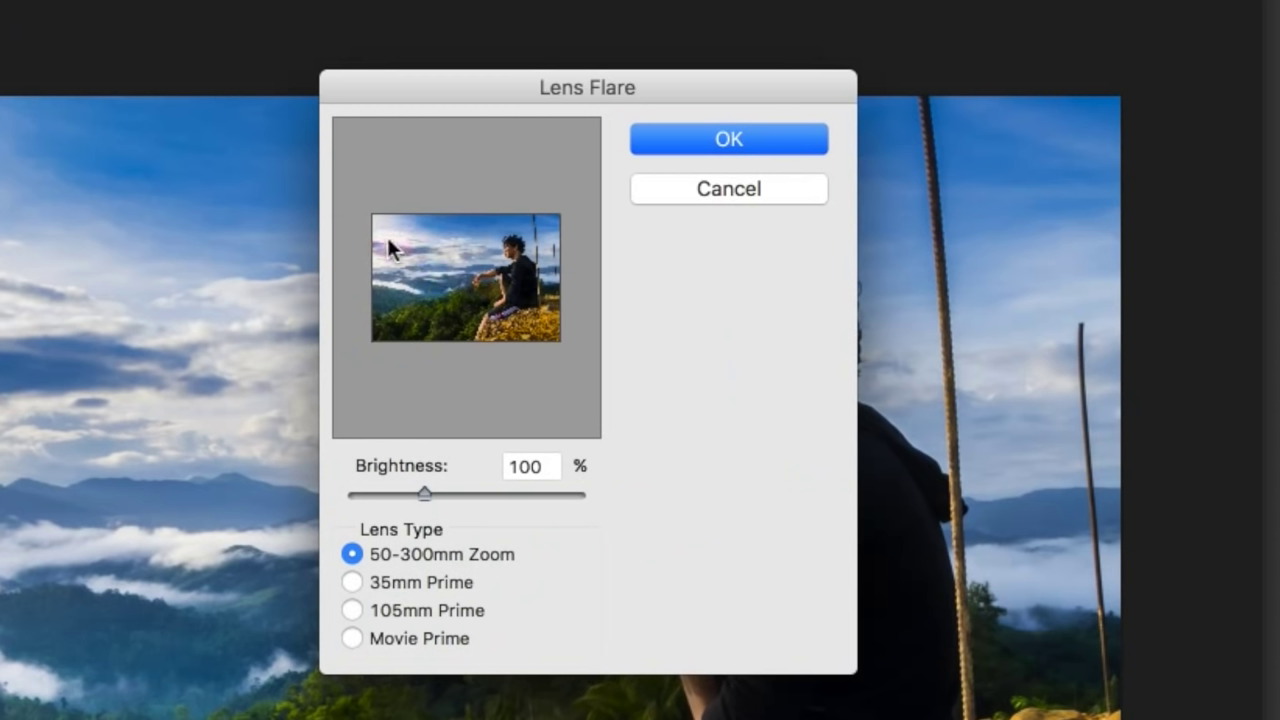
left_click_drag(387, 239, 373, 228)
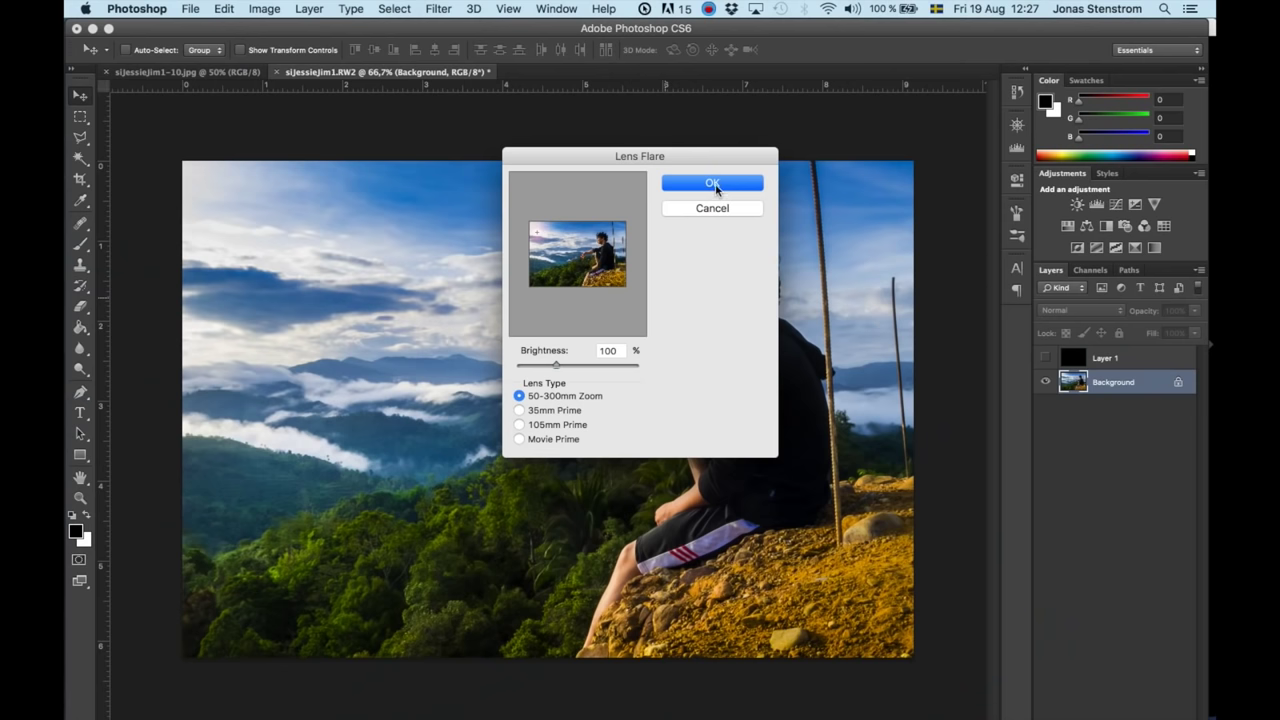
left_click(735, 139)
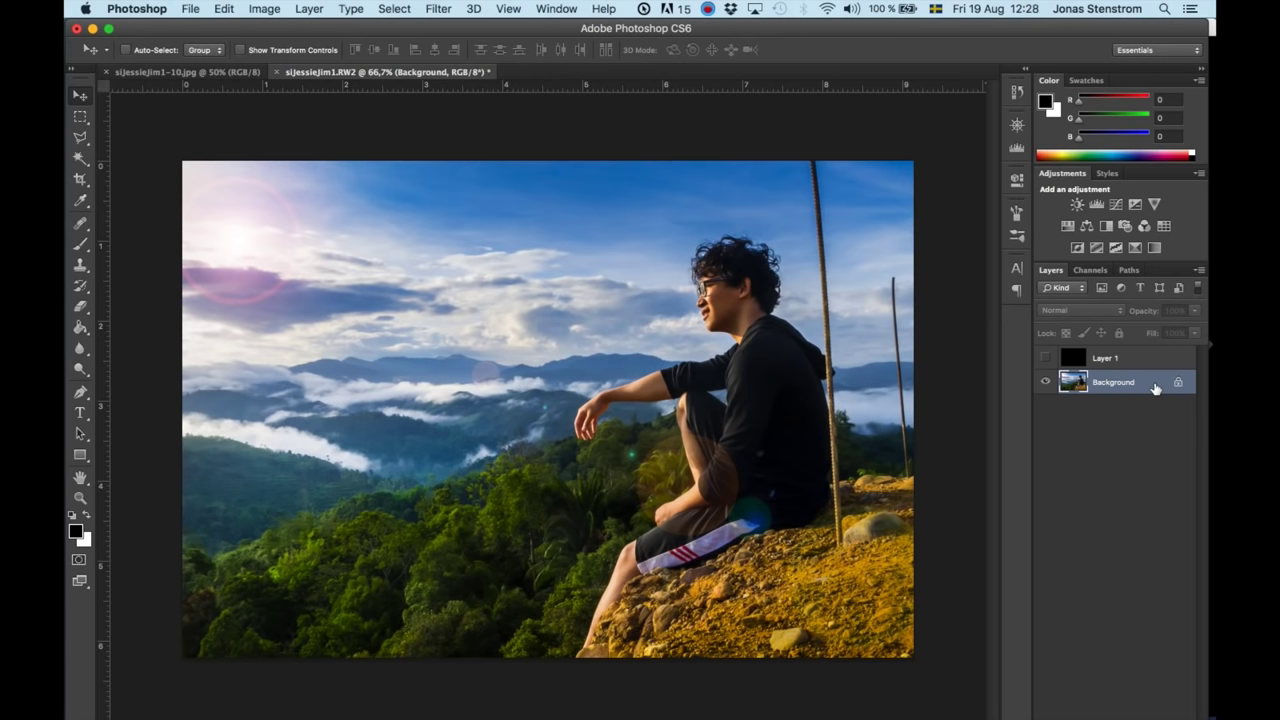
key("super+z")
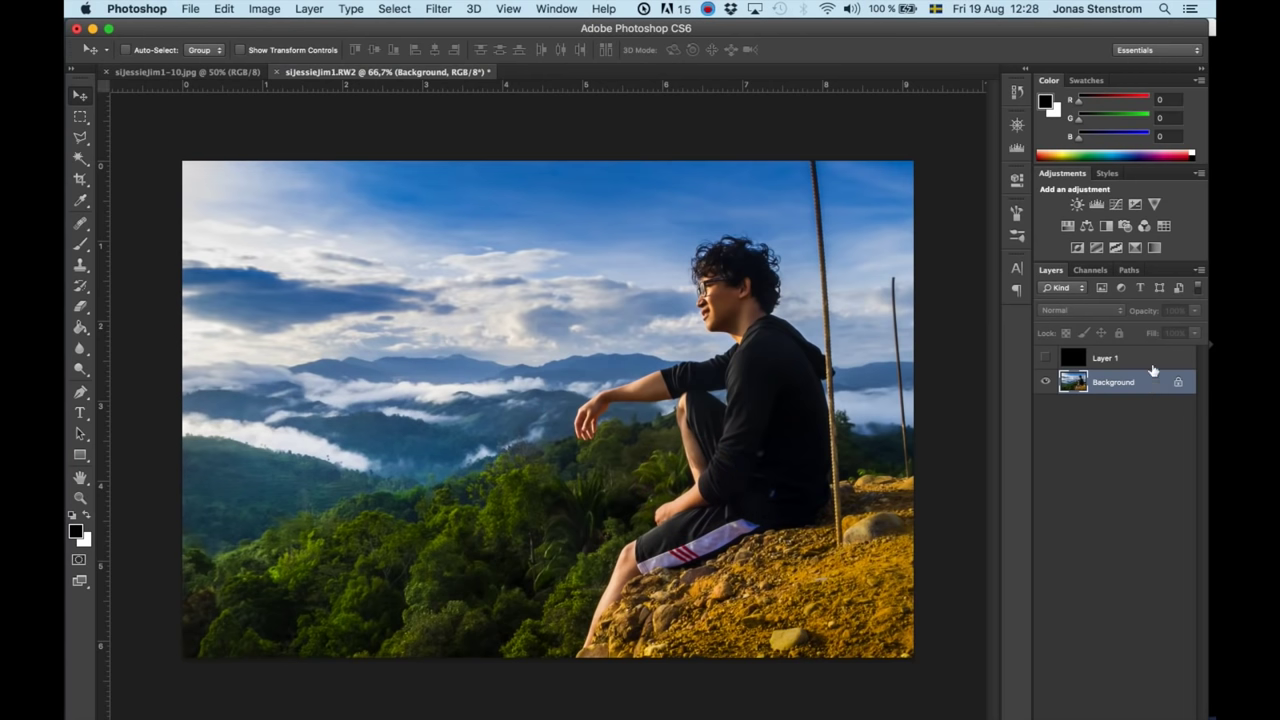
Show the black Layer 1 and apply a Lens Flare to it.
left_click(1140, 362)
left_click(1044, 358)
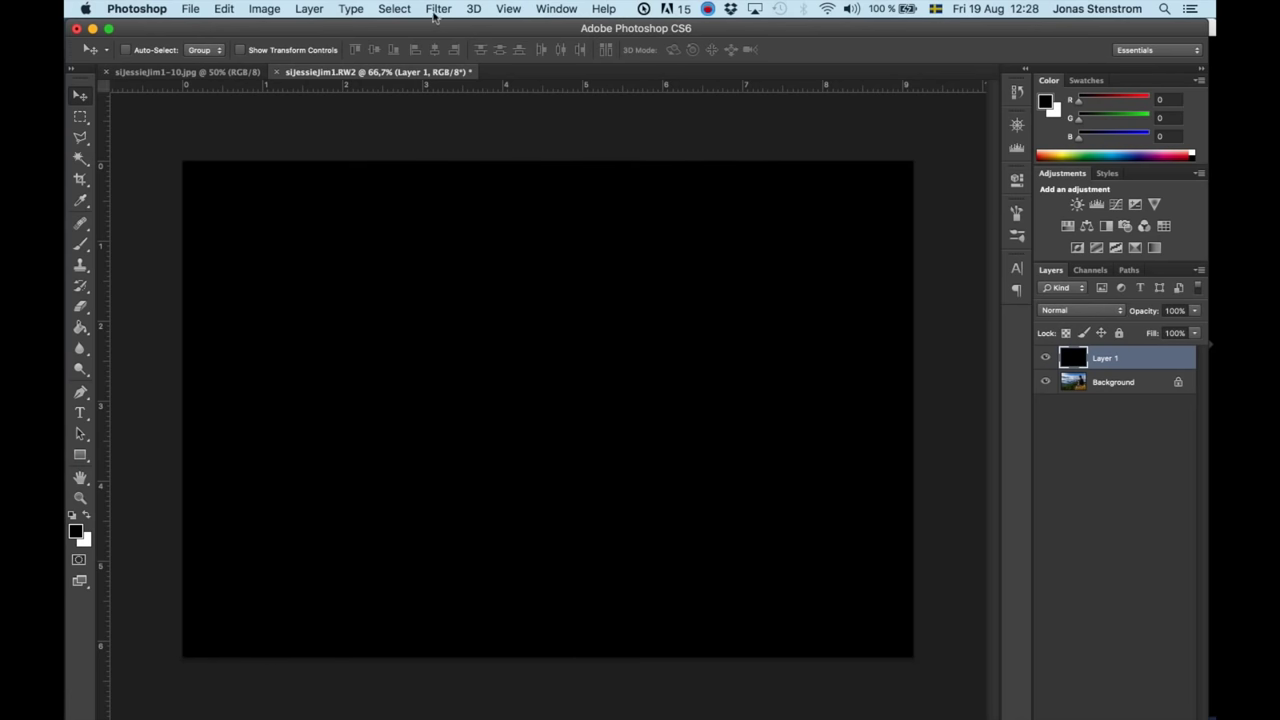
left_click(437, 10)
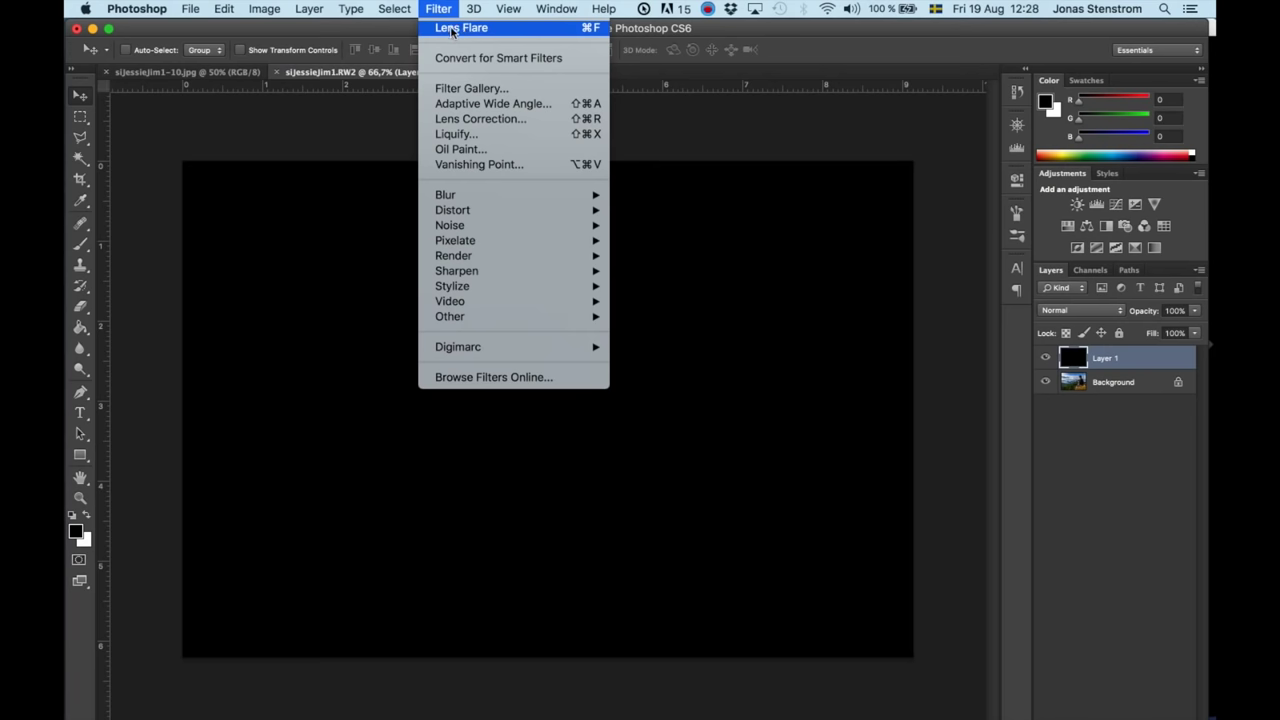
left_click(451, 29)
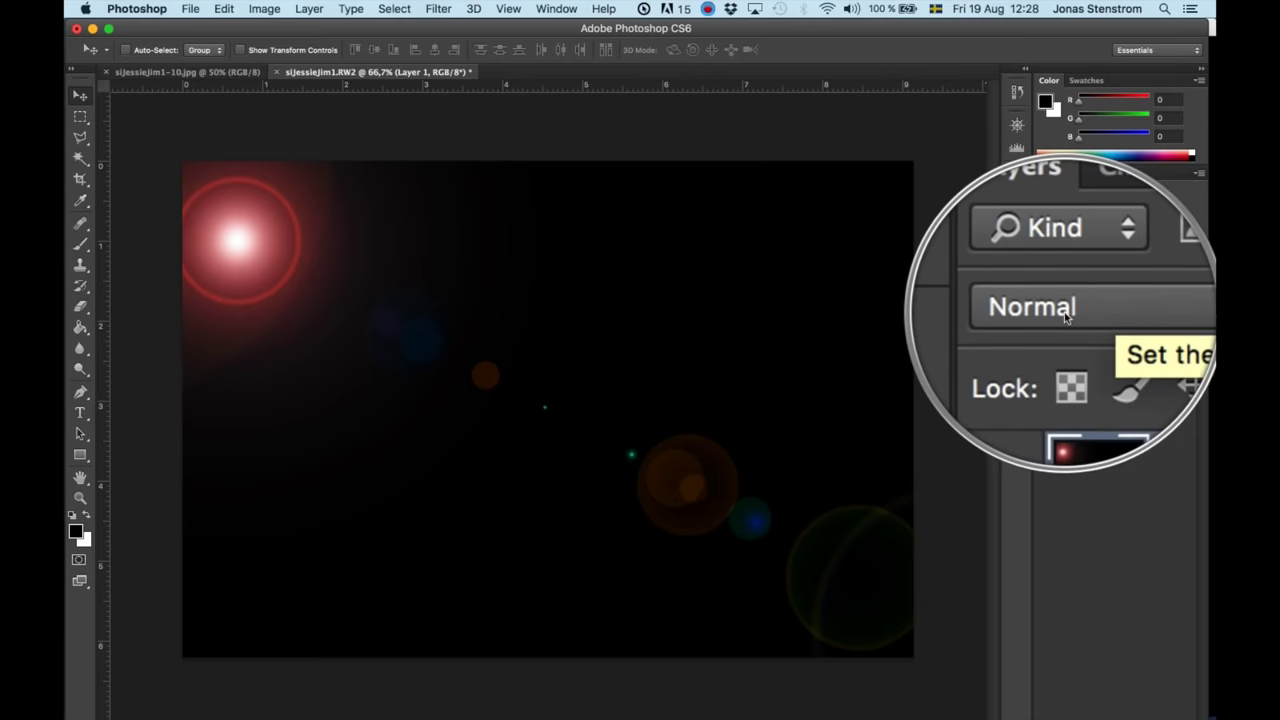
Set Layer 1's blend mode to Screen at 68% opacity.
left_click(1062, 311)
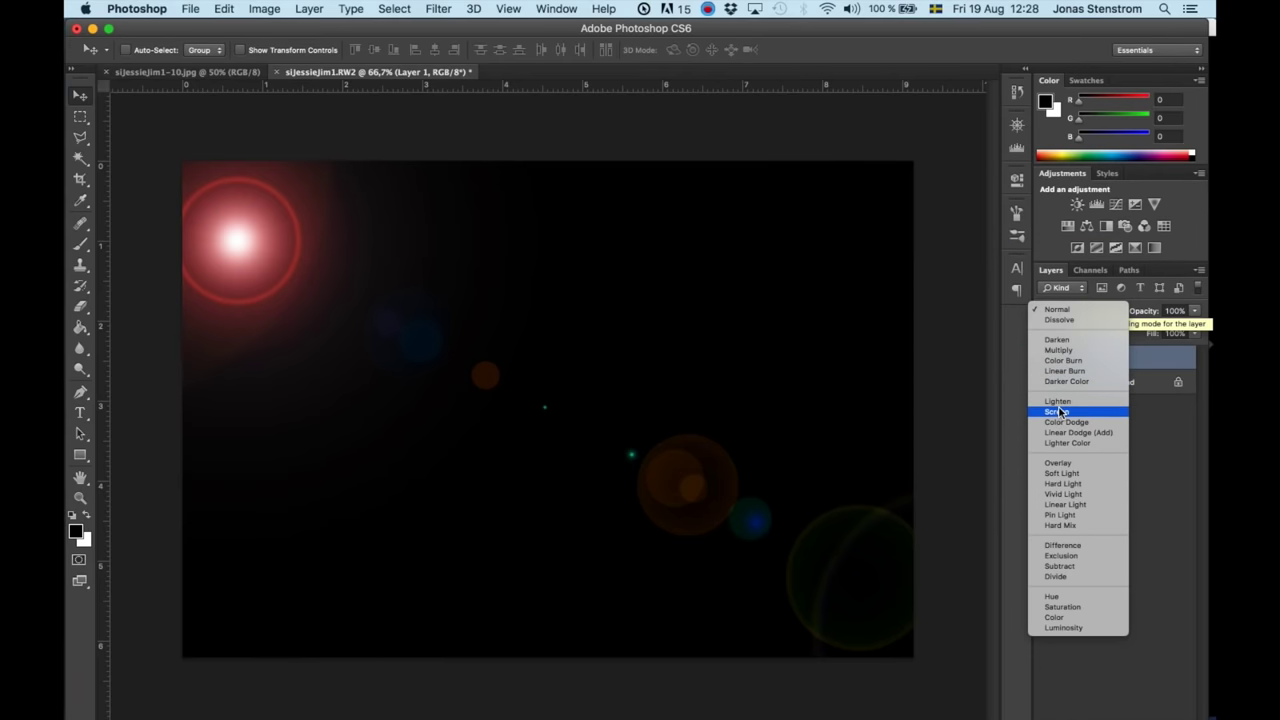
left_click(1059, 412)
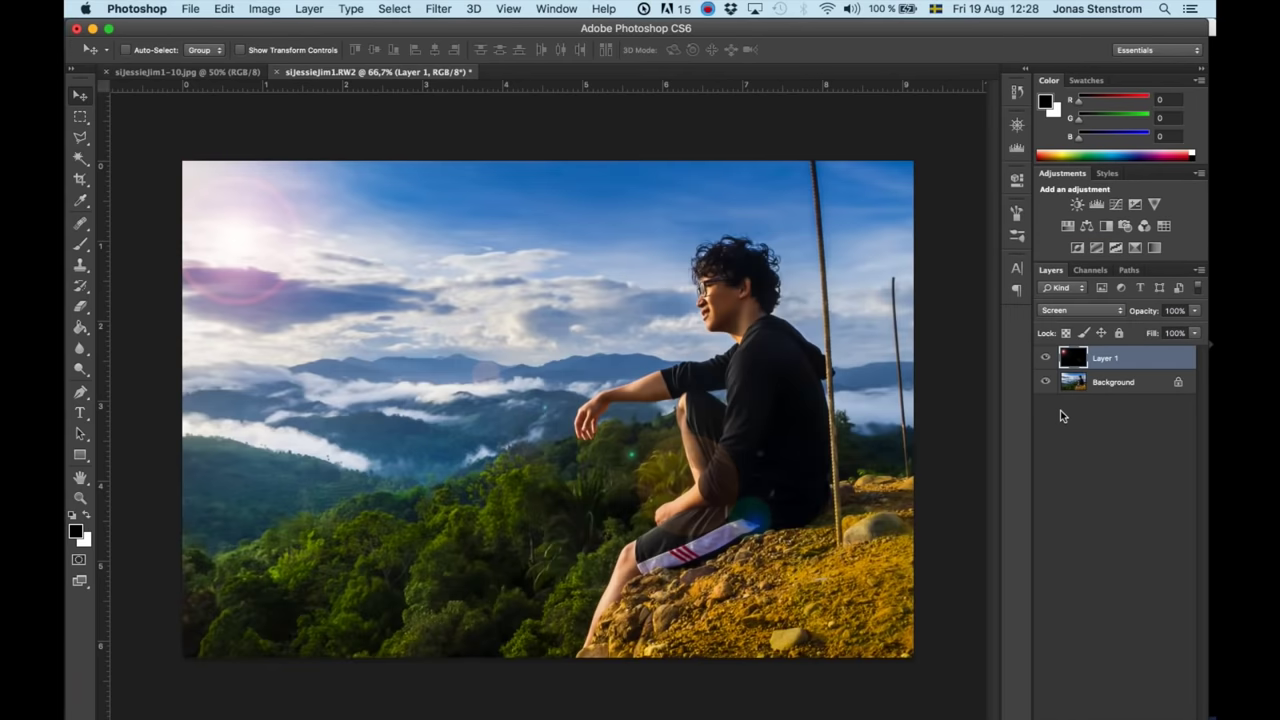
left_click(1196, 314)
left_click_drag(1170, 331, 1174, 331)
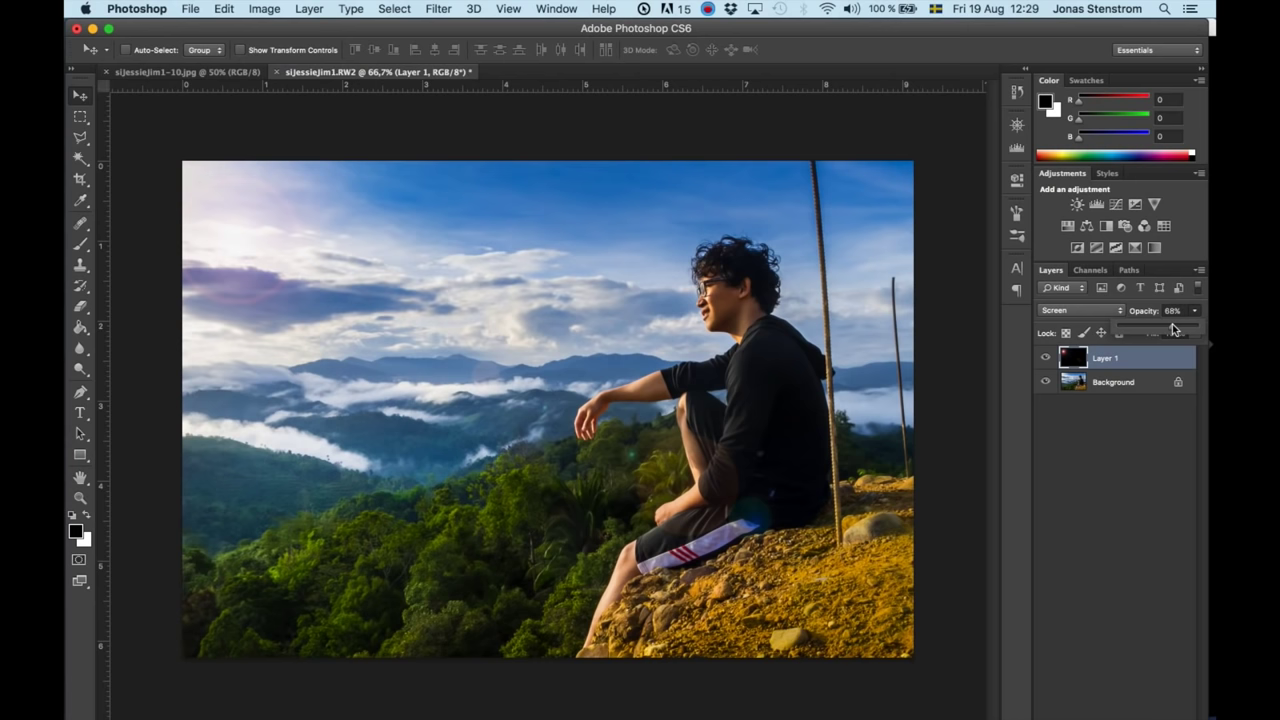
left_click(953, 364)
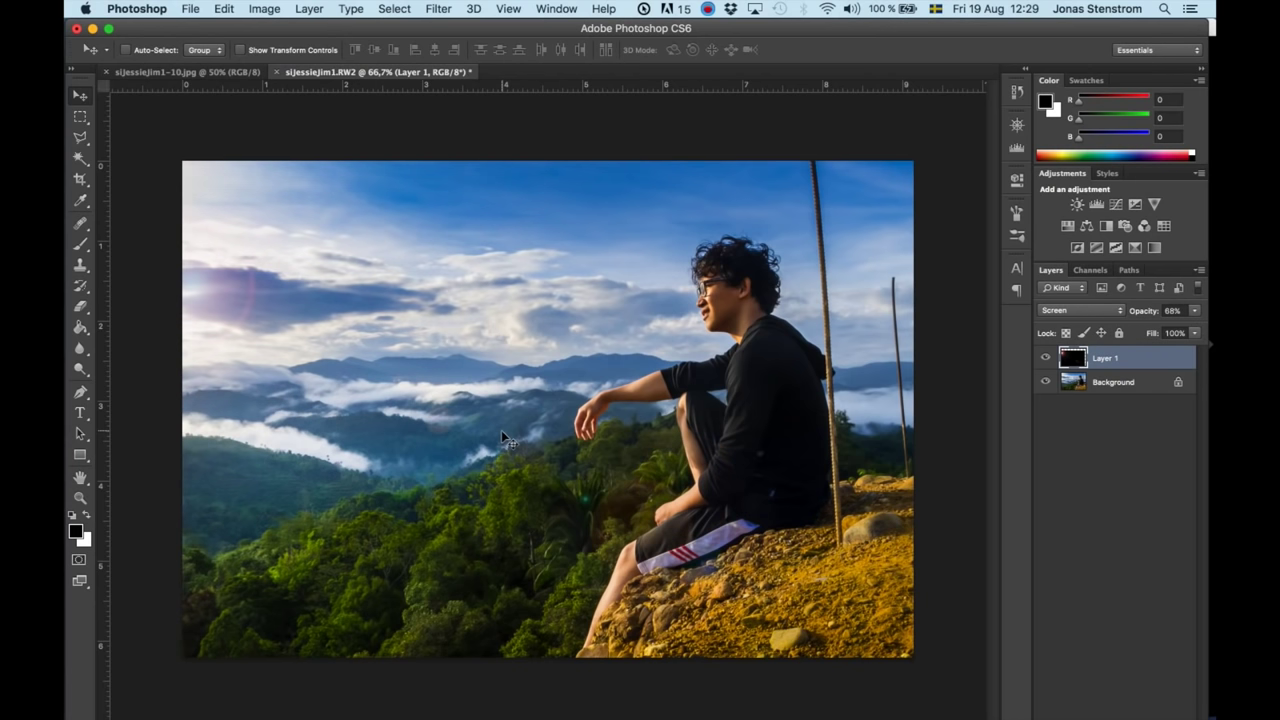
Add Layer 2 and fill it with a bright pink foreground colour.
key("super+shift+n")
key("Return")
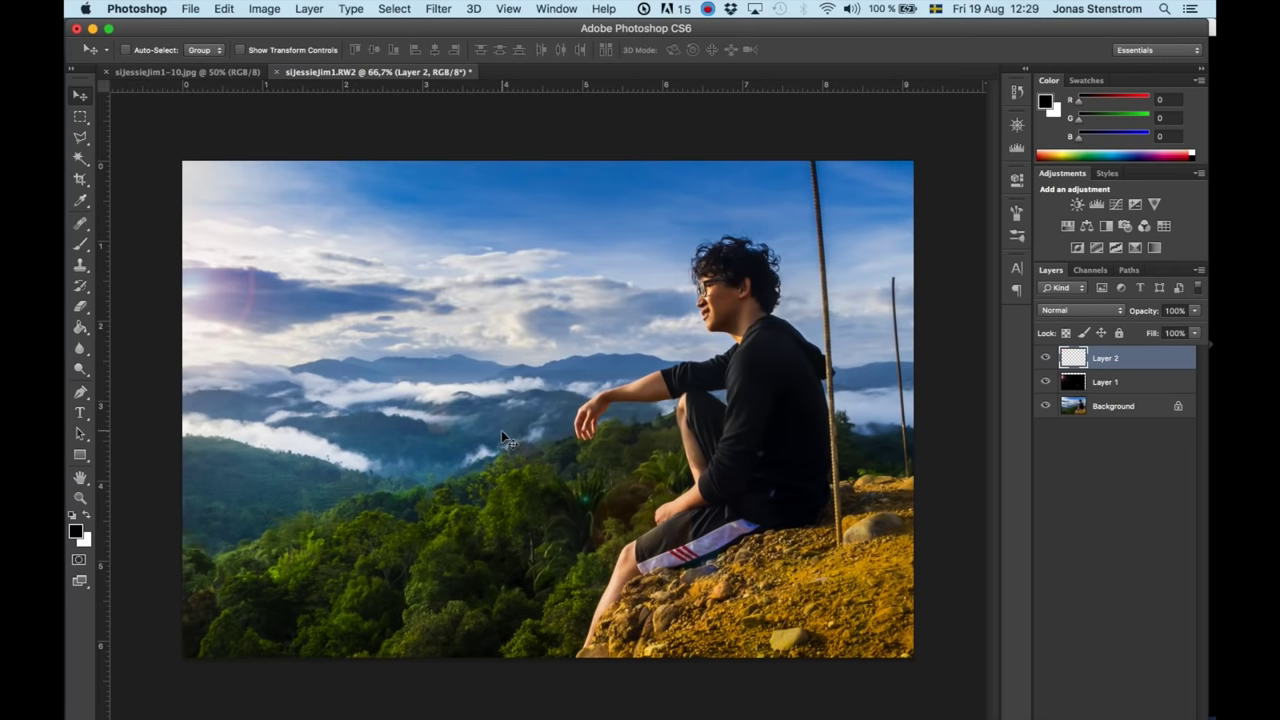
key("g")
left_click(76, 532)
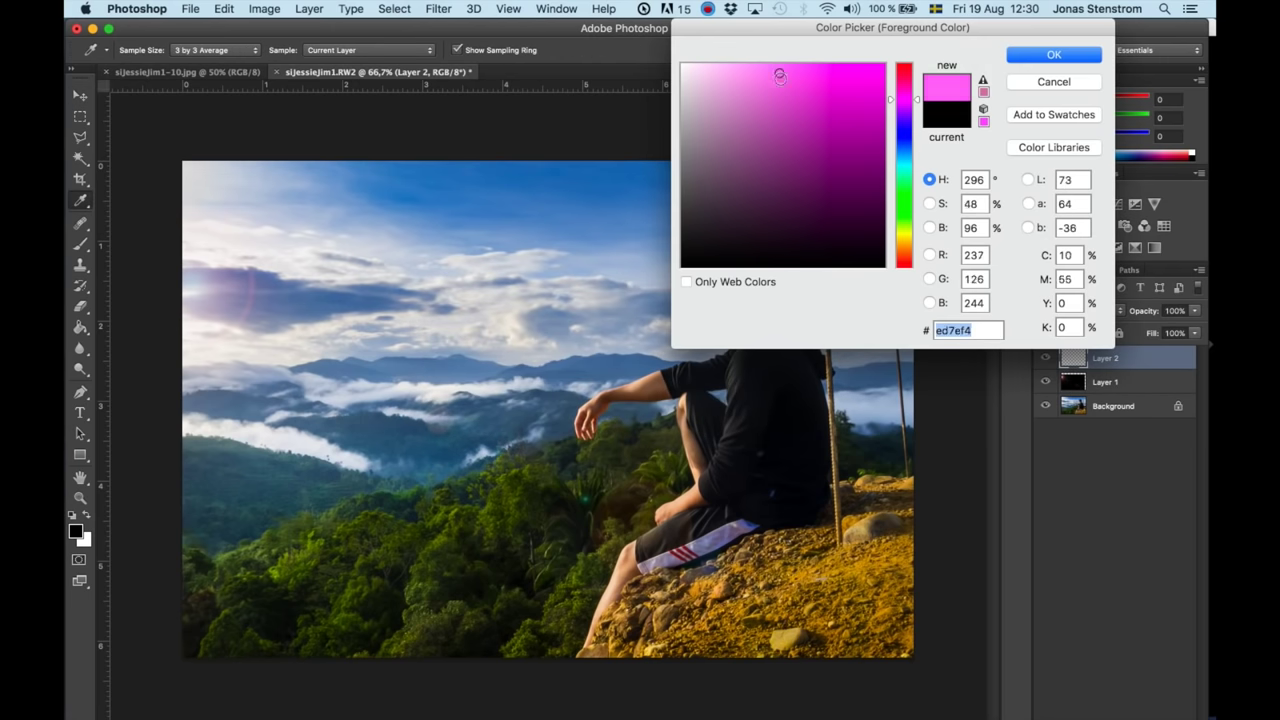
left_click_drag(777, 69, 808, 86)
key("Return")
left_click(503, 343)
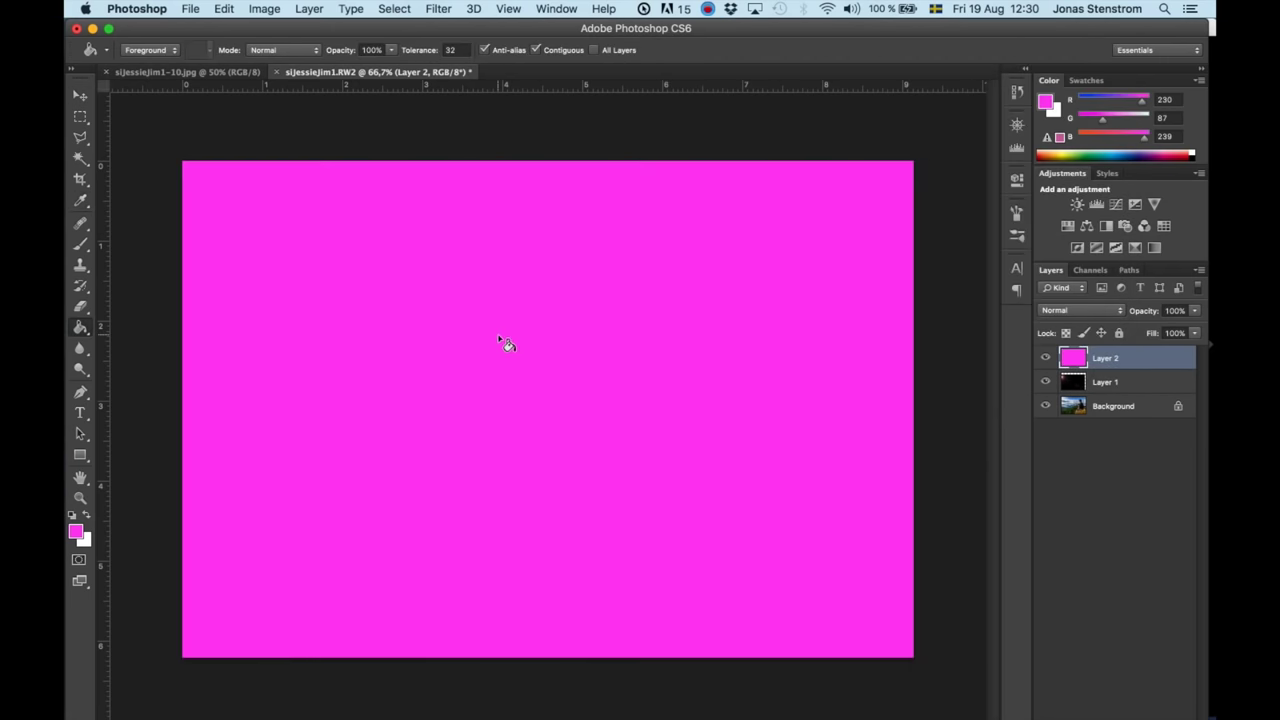
Set Layer 2 to Multiply, fade it downward with a gradient, and move it below Layer 1.
left_click(1073, 314)
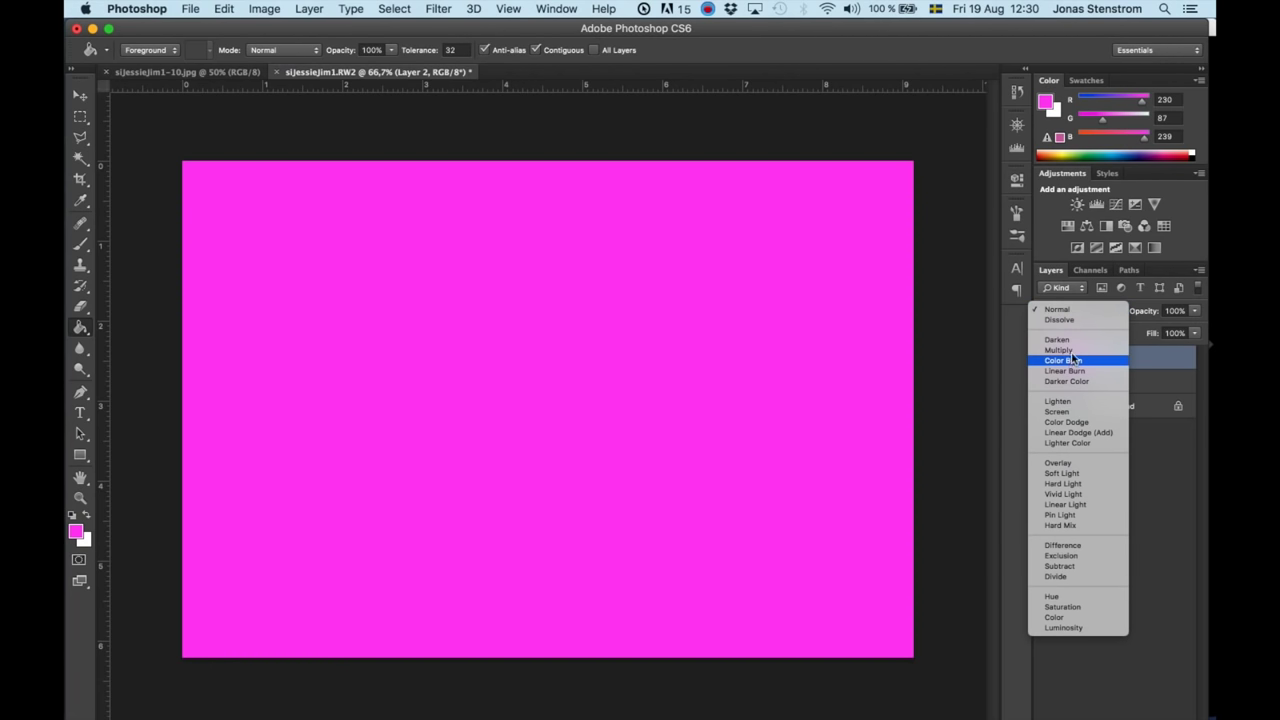
left_click(1065, 350)
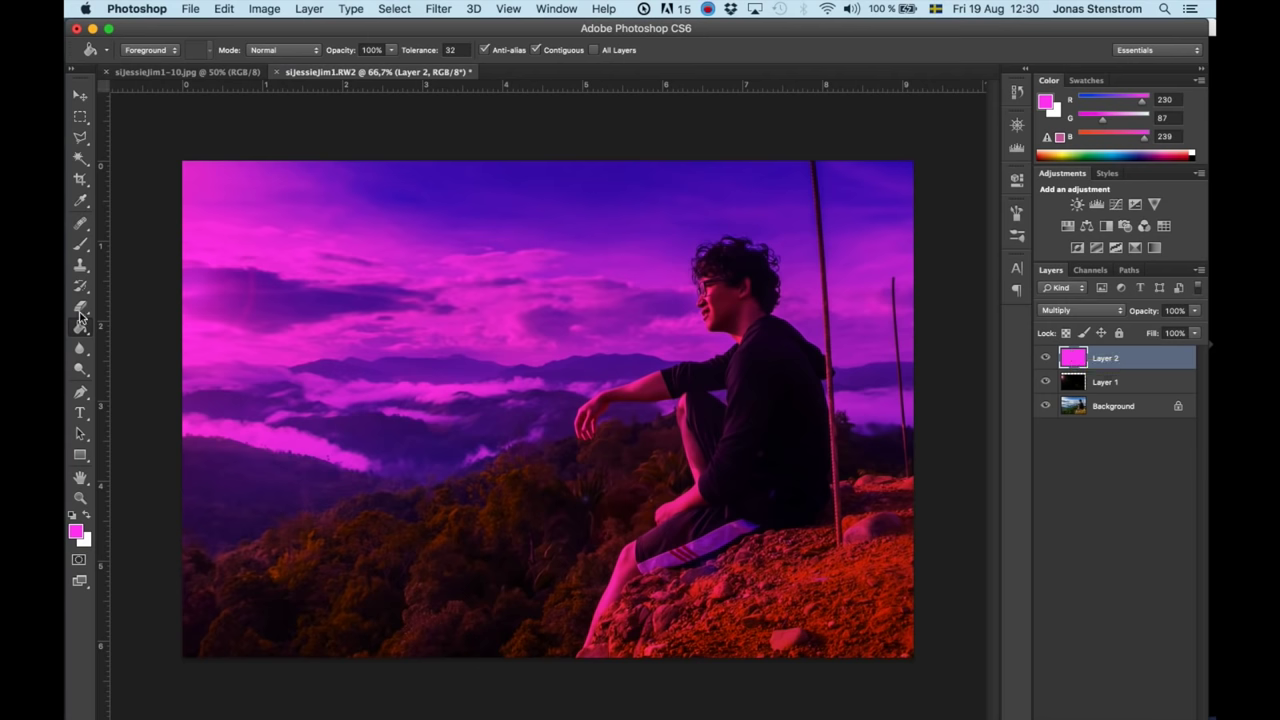
left_click_drag(80, 328, 130, 330)
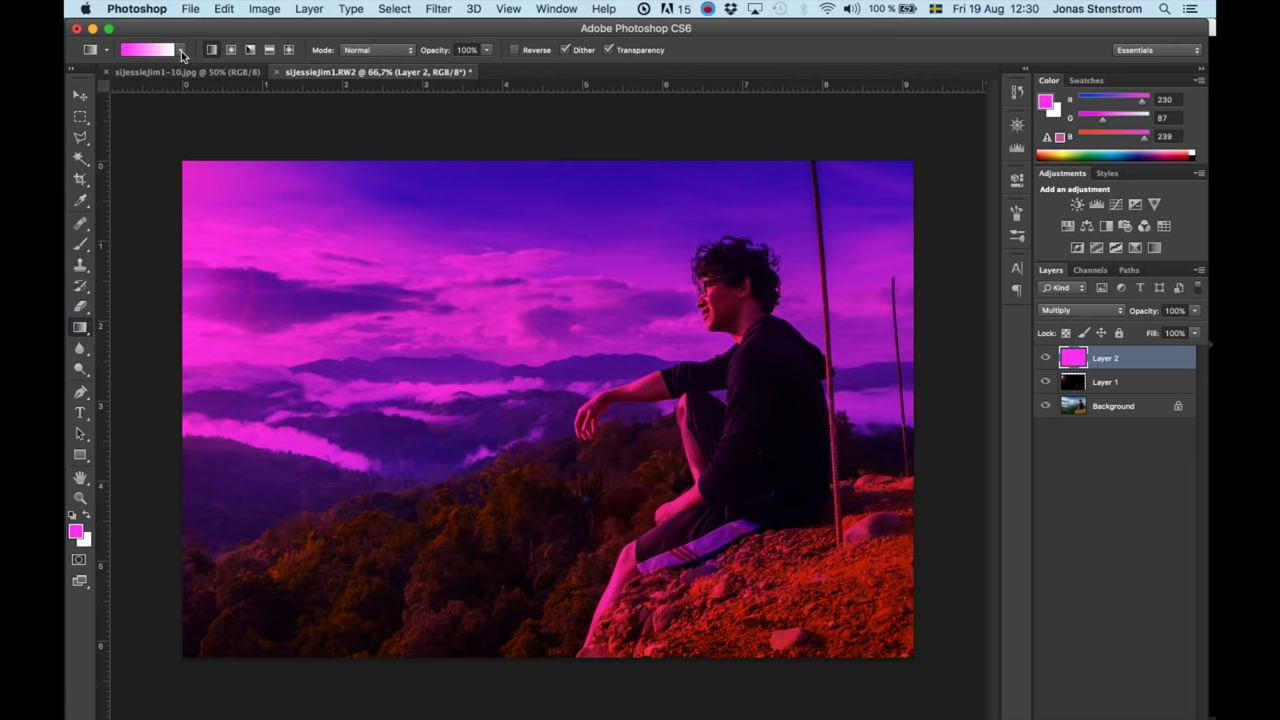
left_click_drag(497, 398, 503, 648)
left_click_drag(386, 414, 412, 624)
left_click_drag(1160, 361, 1113, 388)
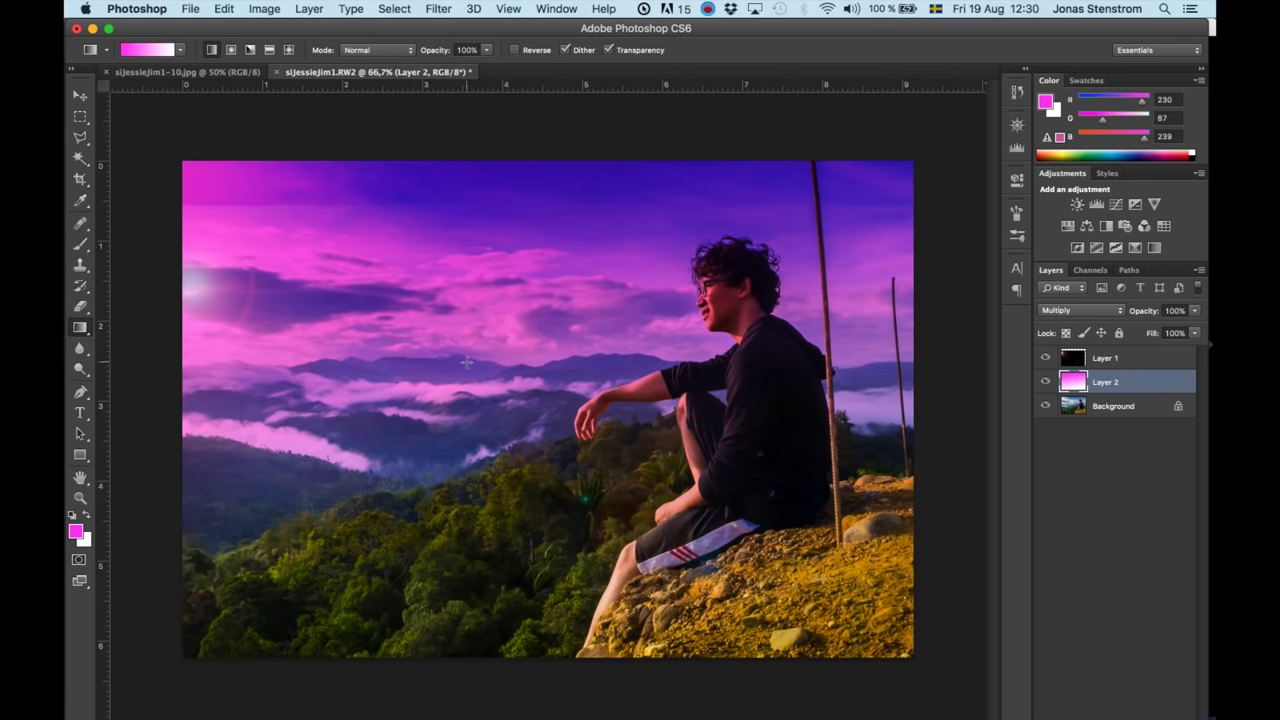
key("e")
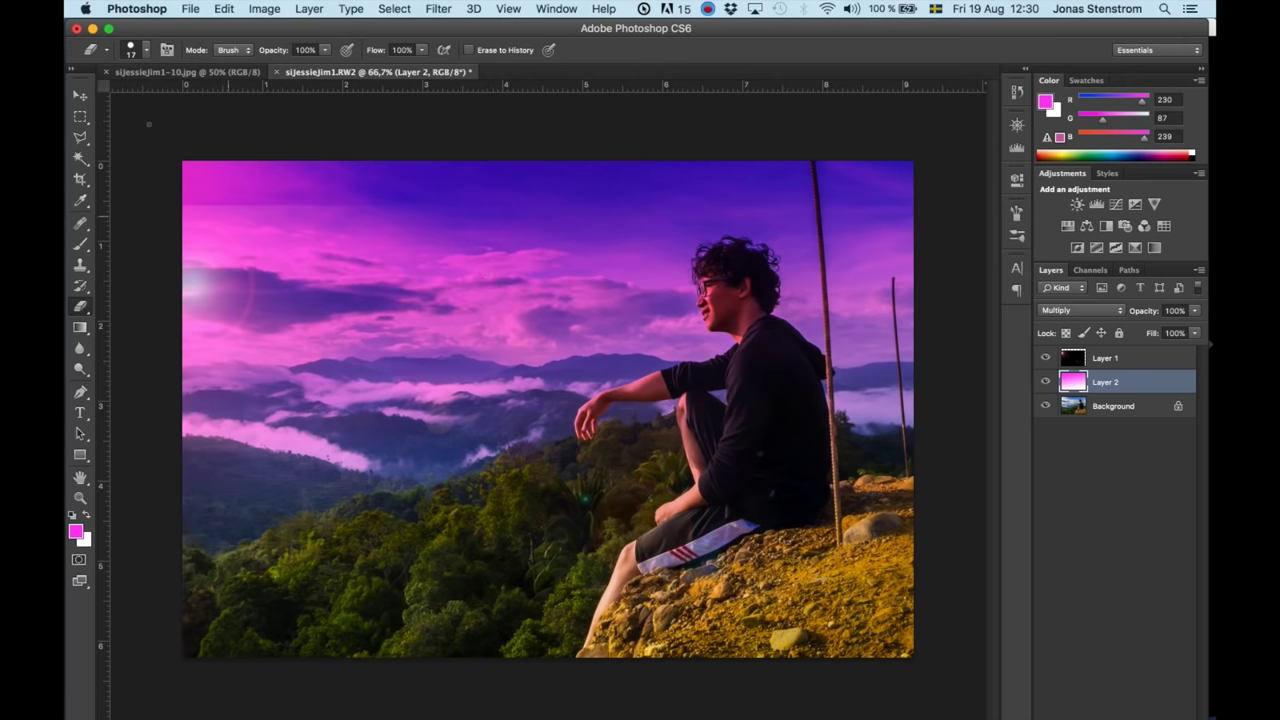
Set the Eraser to a soft round 737 px brush at 53% opacity and 58% flow.
left_click(146, 50)
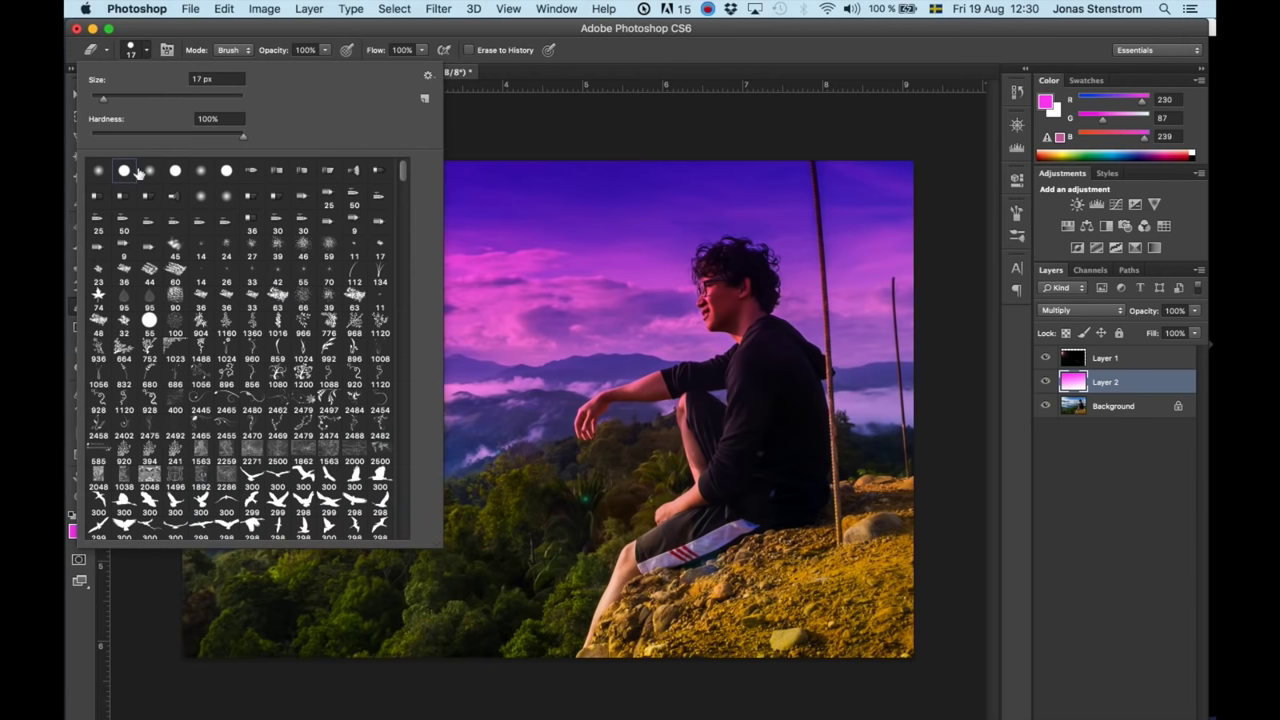
left_click(149, 170)
left_click(165, 103)
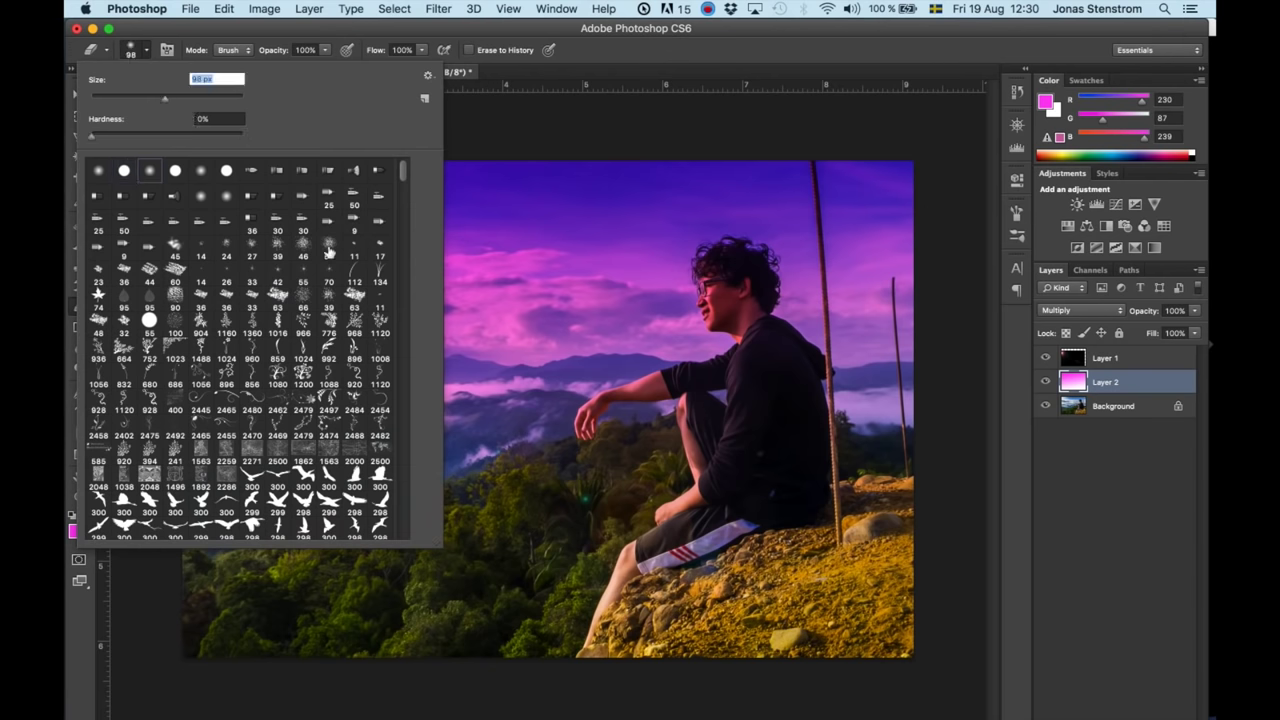
left_click(229, 98)
left_click(325, 50)
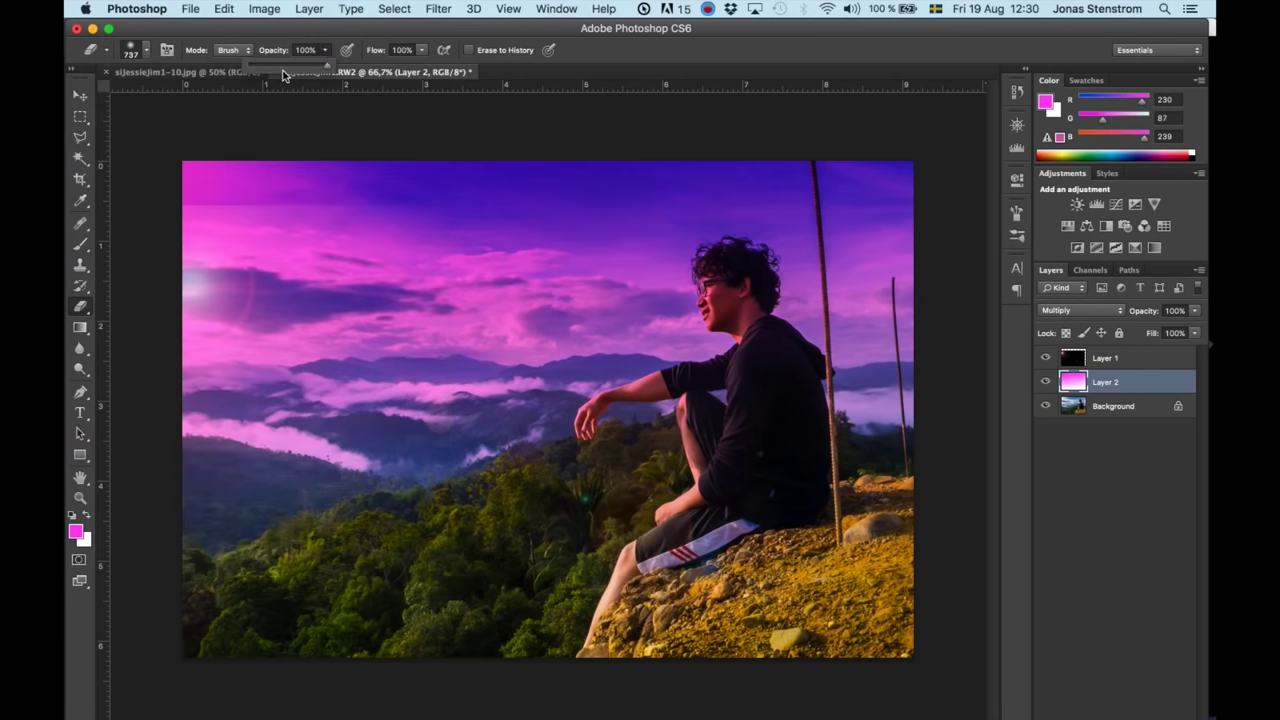
left_click(421, 50)
left_click(392, 63)
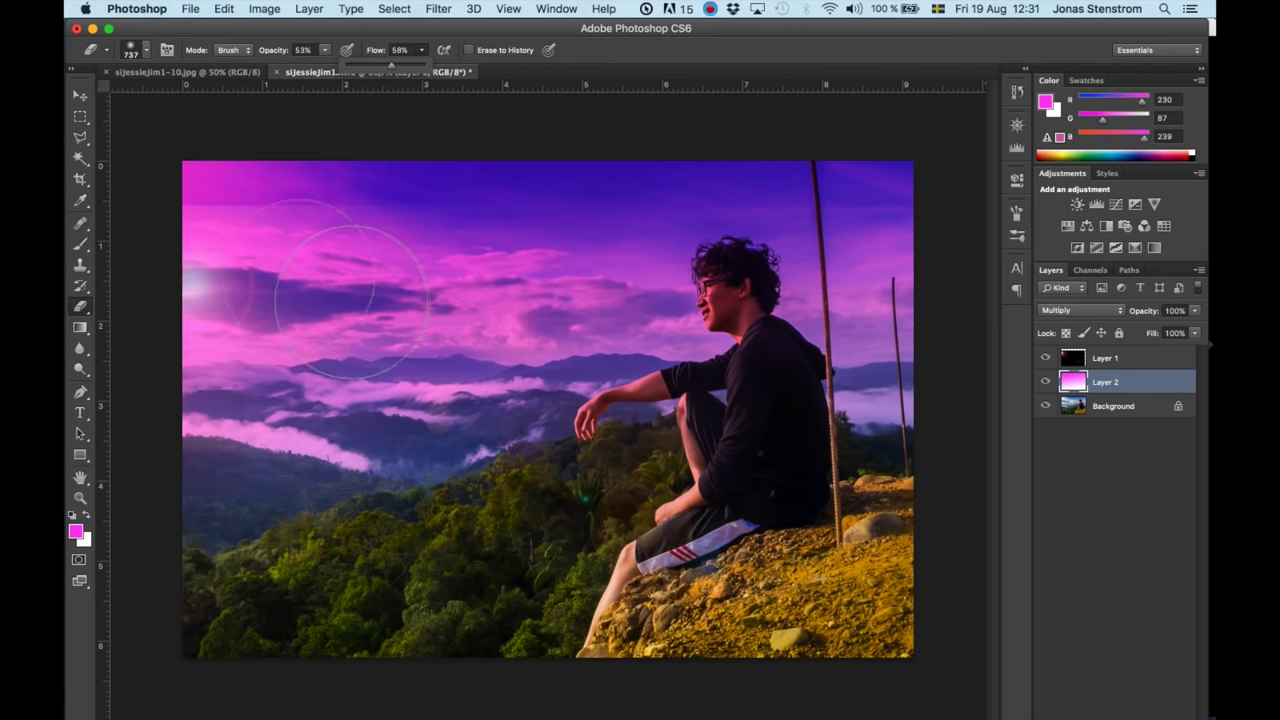
Erase the pink haze from the valley, the man and the upper sky, dropping flow to 33%.
mouse_move(512, 375)
left_mouse_down()
mouse_move(450, 400)
mouse_move(390, 450)
mouse_move(550, 470)
left_mouse_up()
mouse_move(748, 372)
left_mouse_down()
mouse_move(750, 300)
mouse_move(690, 250)
mouse_move(920, 300)
left_mouse_up()
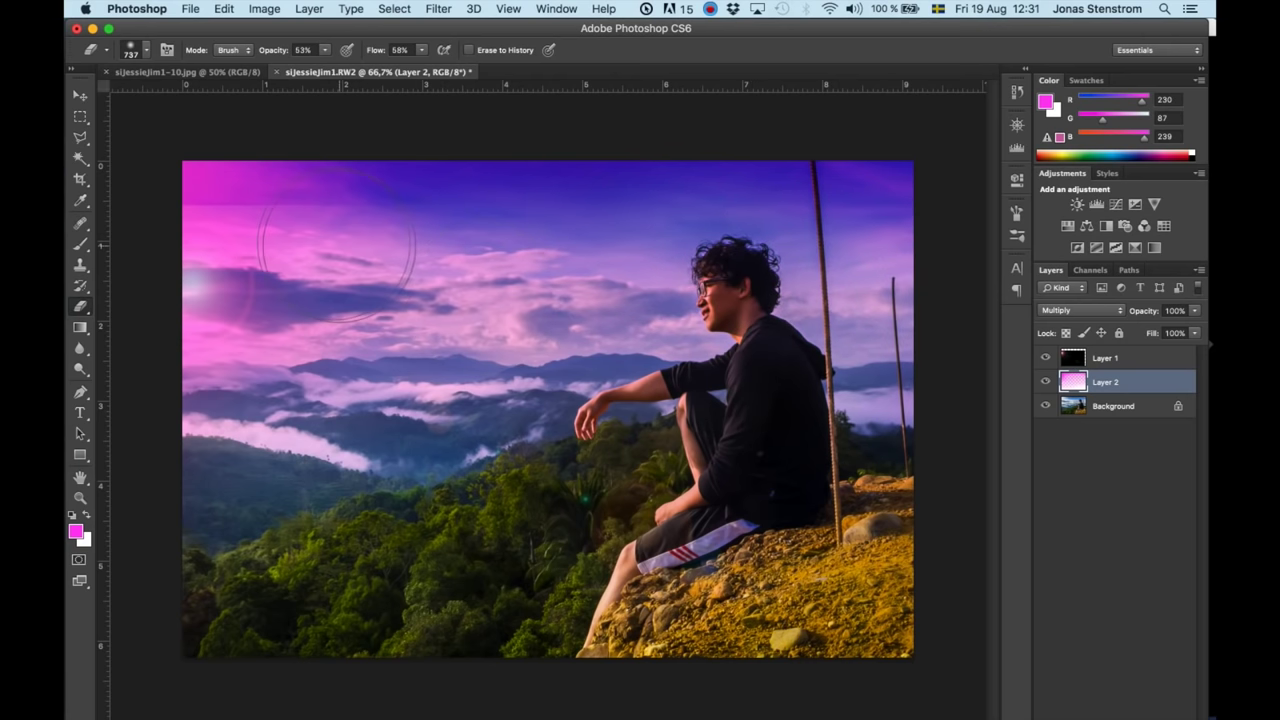
left_click_drag(411, 50, 385, 50)
mouse_move(300, 200)
left_mouse_down()
mouse_move(200, 320)
mouse_move(229, 209)
mouse_move(214, 251)
left_mouse_up()
left_click_drag(512, 240, 857, 143)
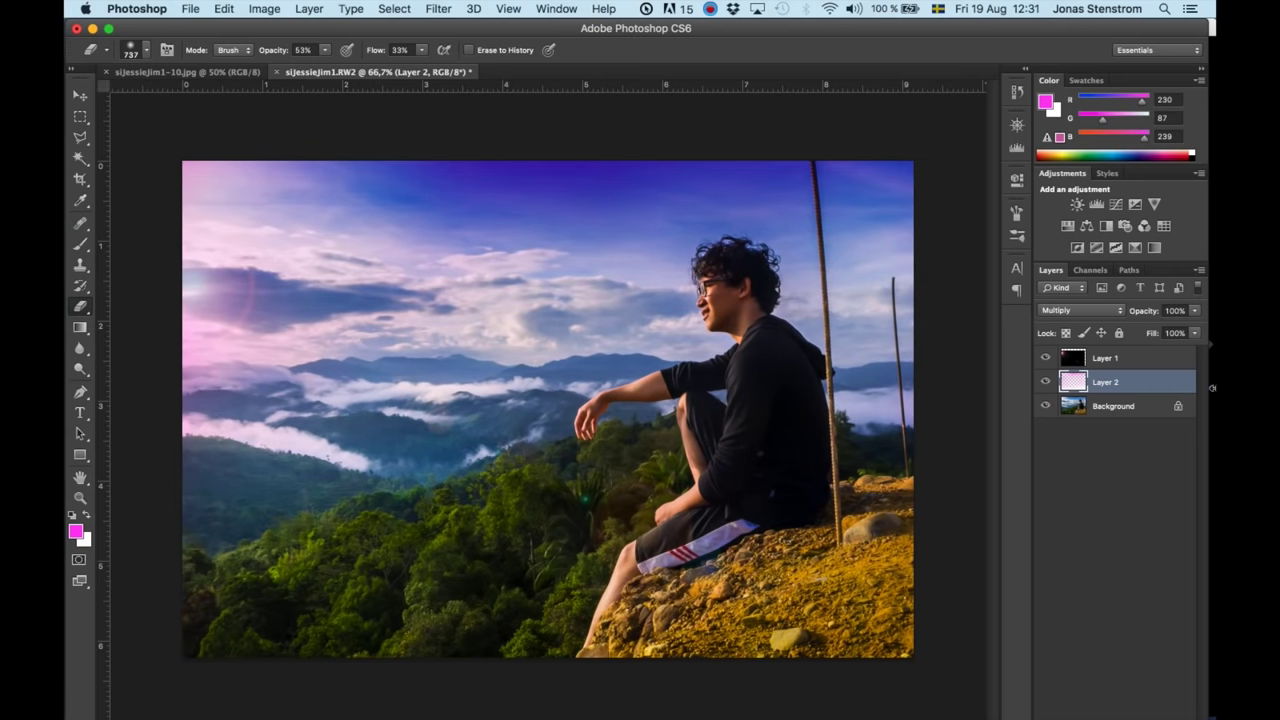
left_click(1046, 382)
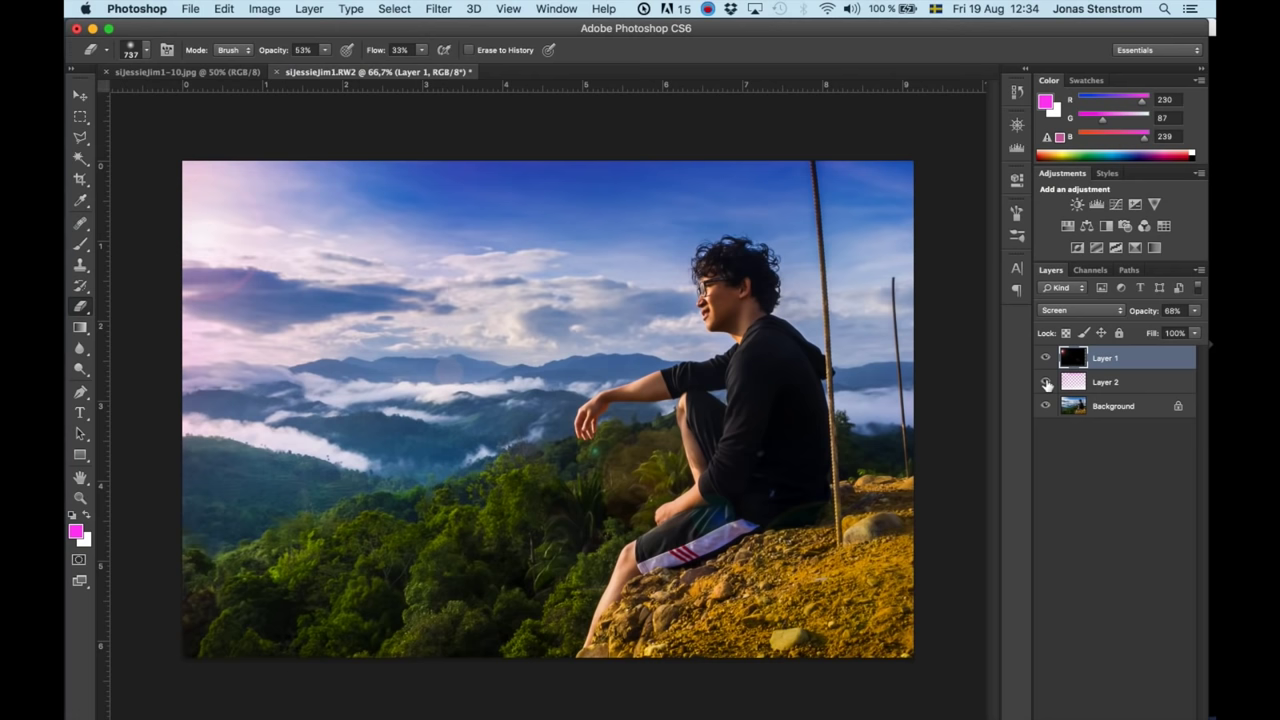
Crop the thin pole off the right edge of the Background photo.
left_click(1113, 406)
key("c")
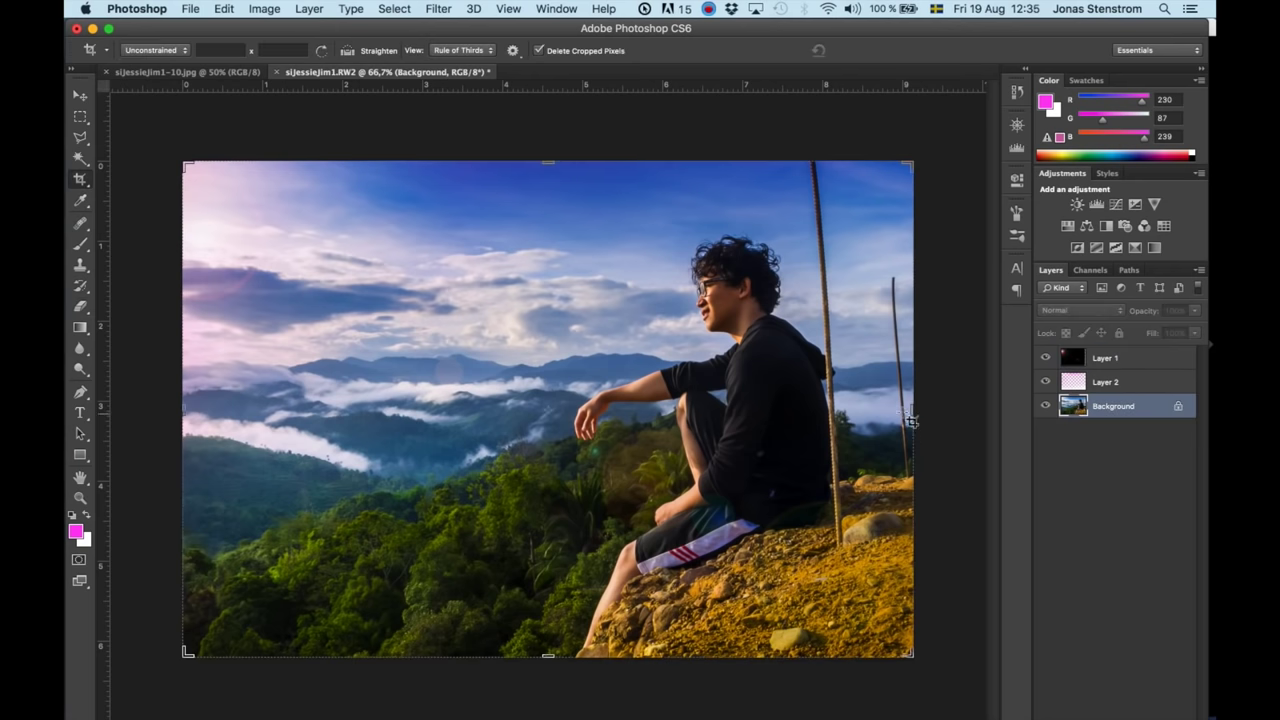
left_click_drag(906, 410, 902, 408)
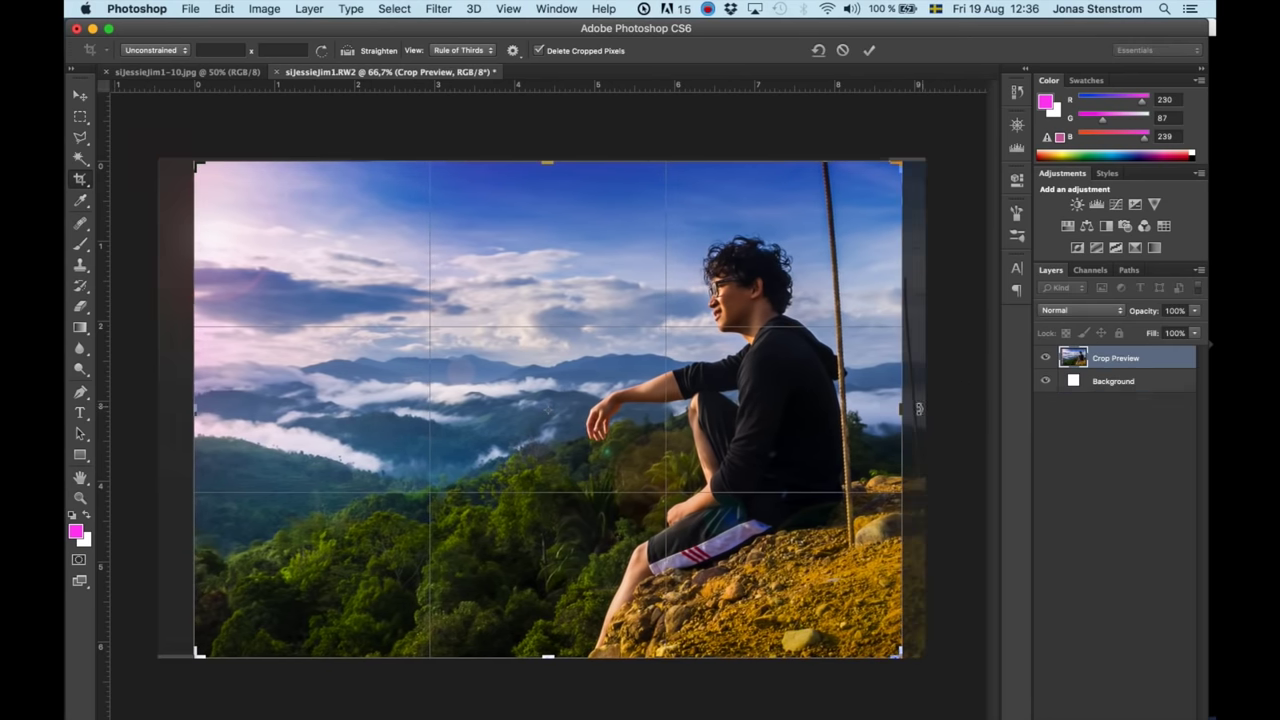
key("Return")
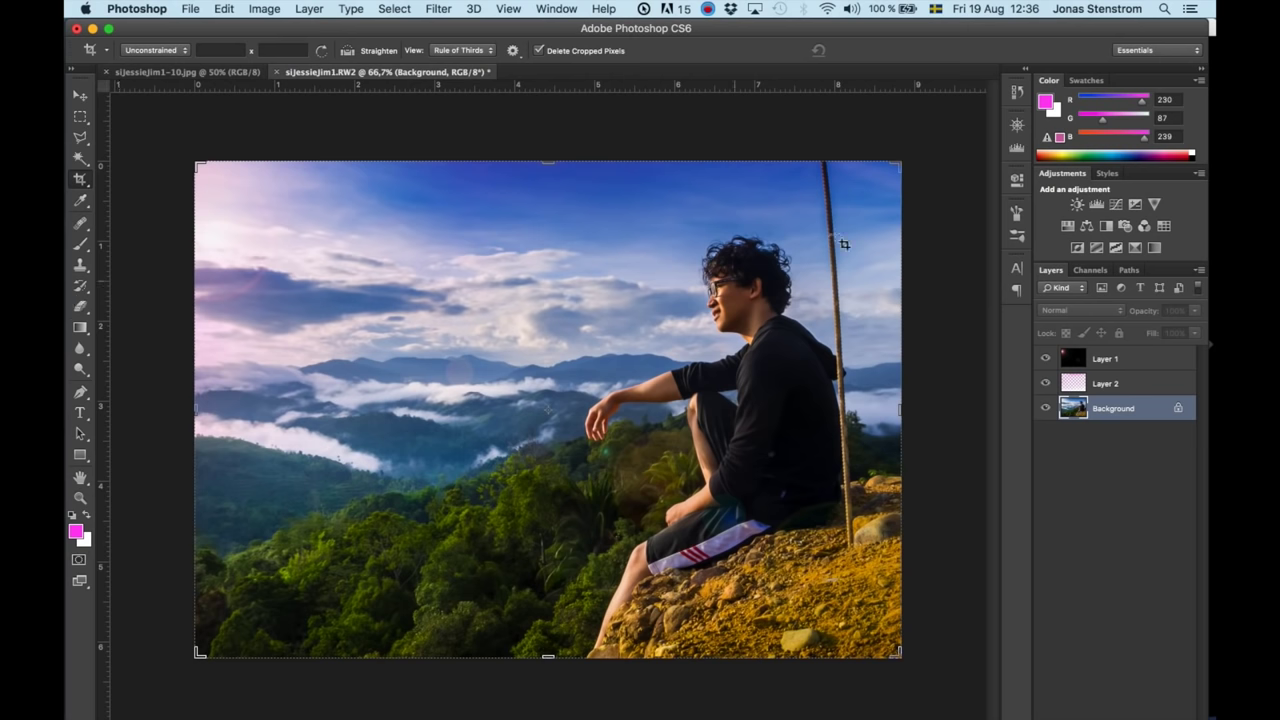
Hide the lens flare and pink haze layers.
left_click(1045, 358)
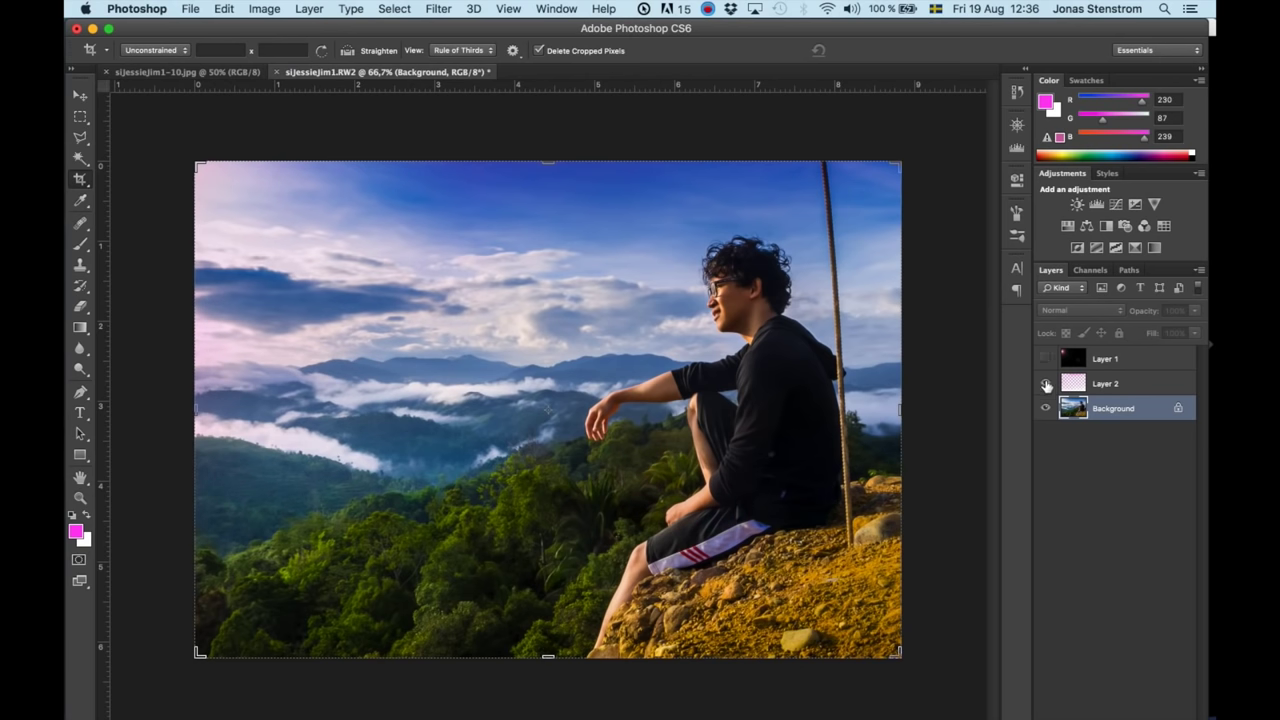
left_click(1045, 383)
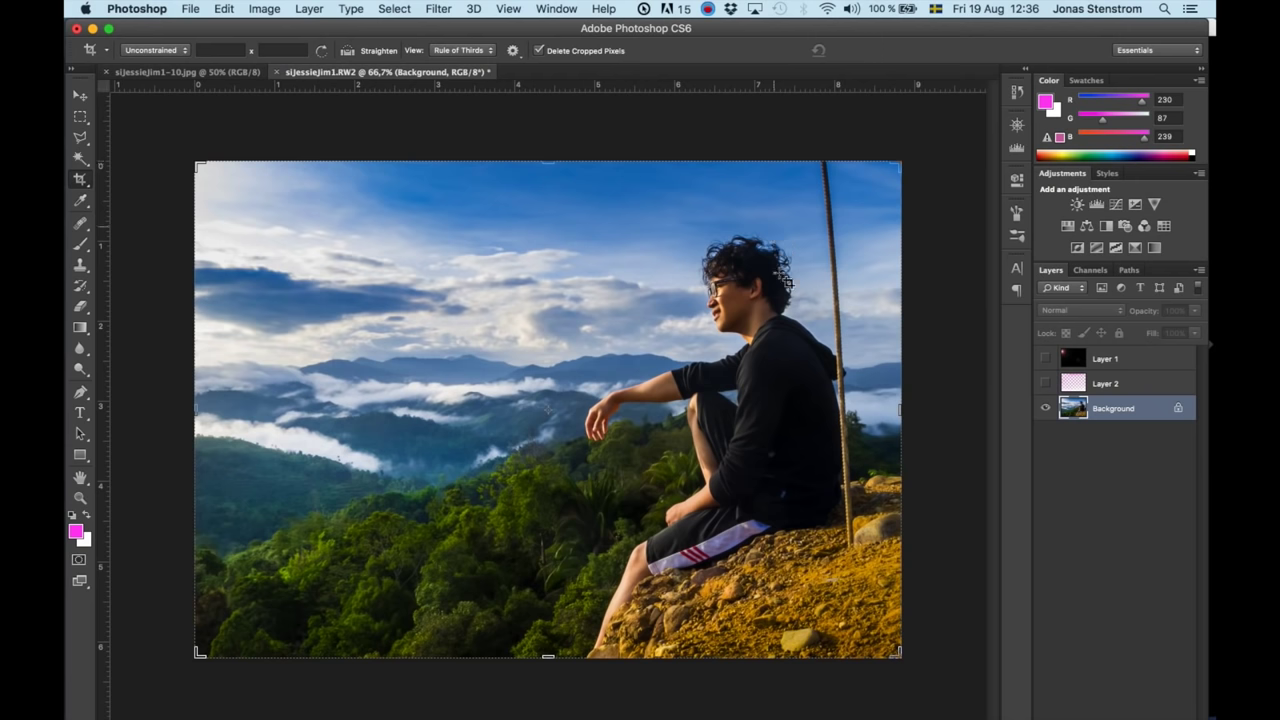
key("v")
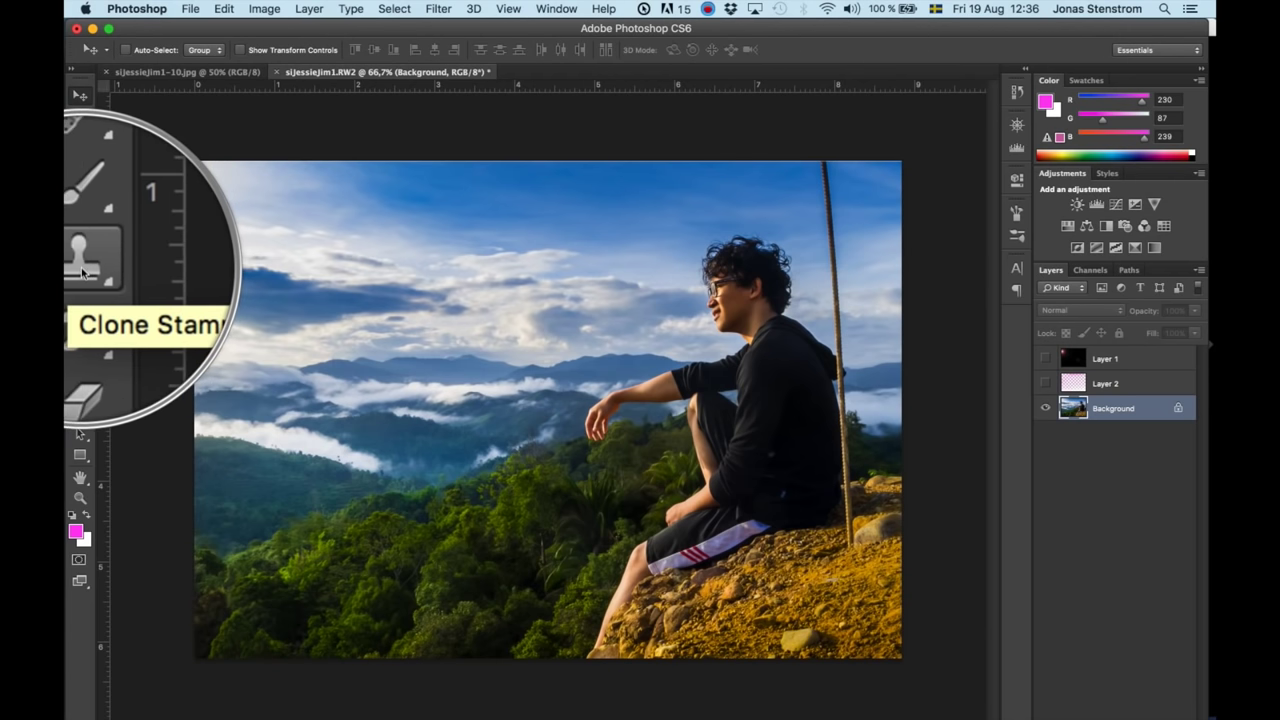
Clone clean sky over the wooden stick with a soft round 96 px Clone Stamp.
left_click(81, 267)
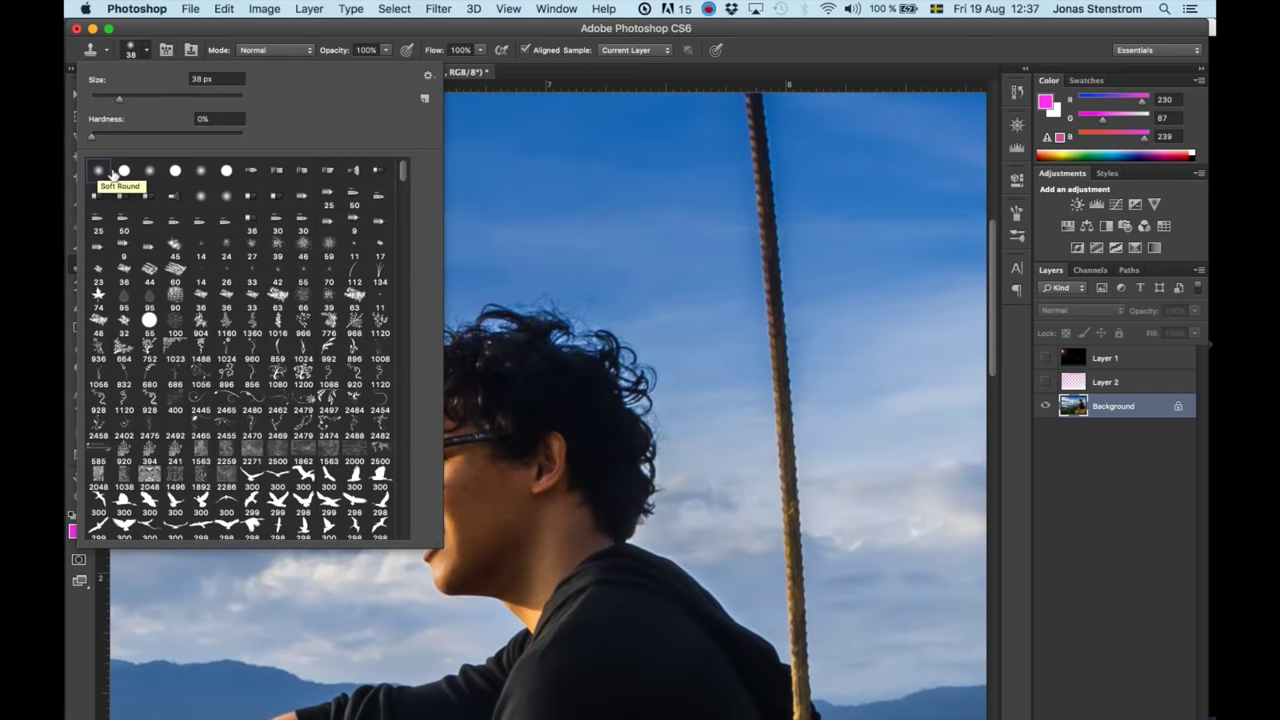
left_click(100, 178)
left_click(434, 205)
scroll(811, 346, "up", 3)
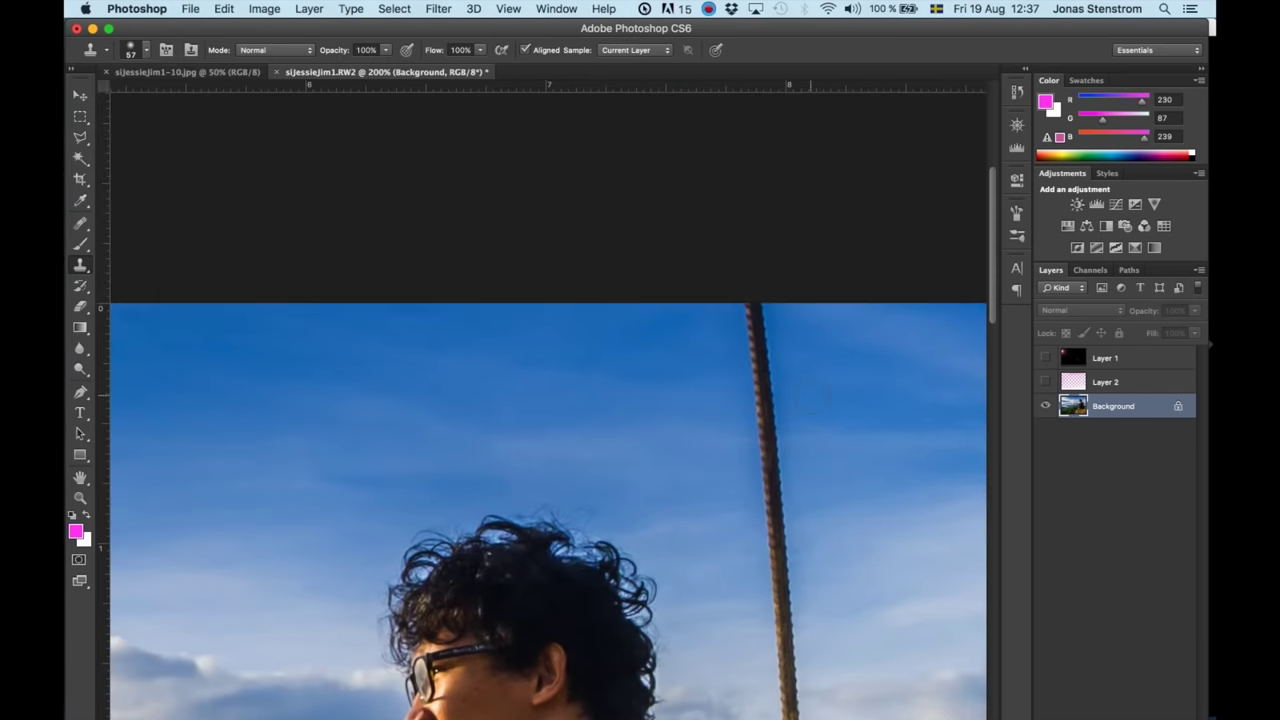
left_click(811, 396, "alt")
left_click_drag(768, 425, 753, 306)
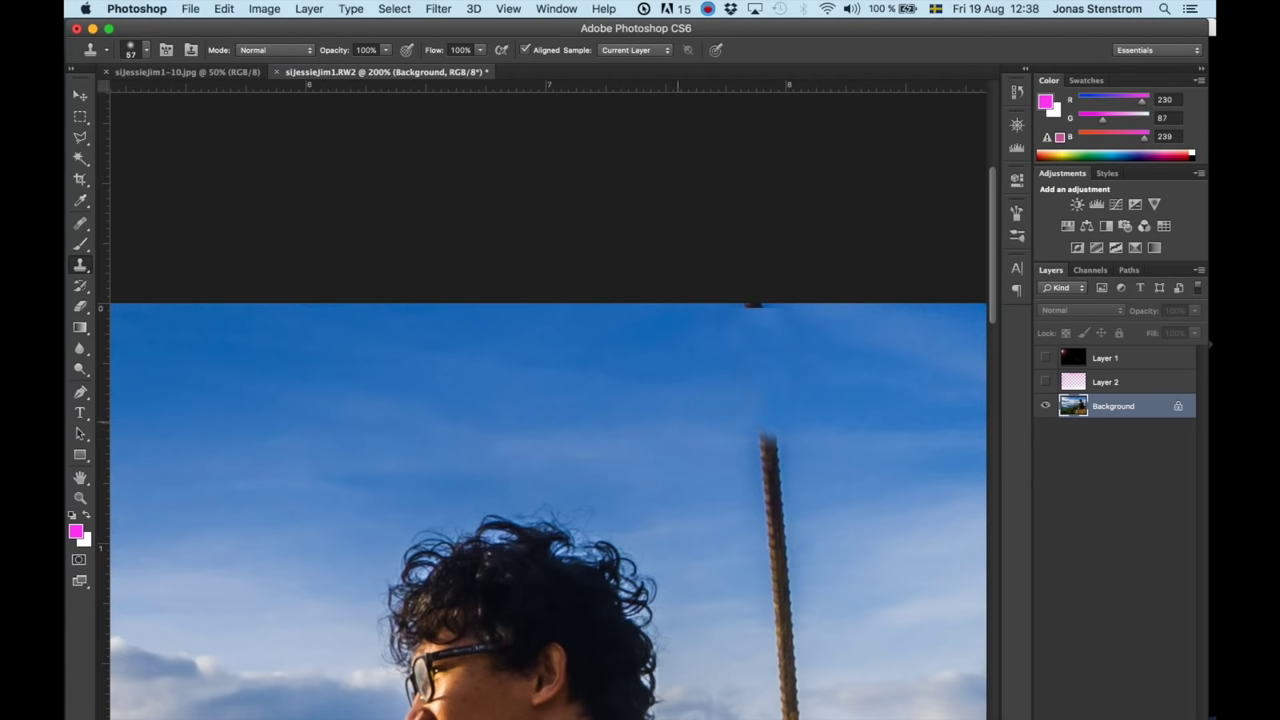
left_click(146, 50)
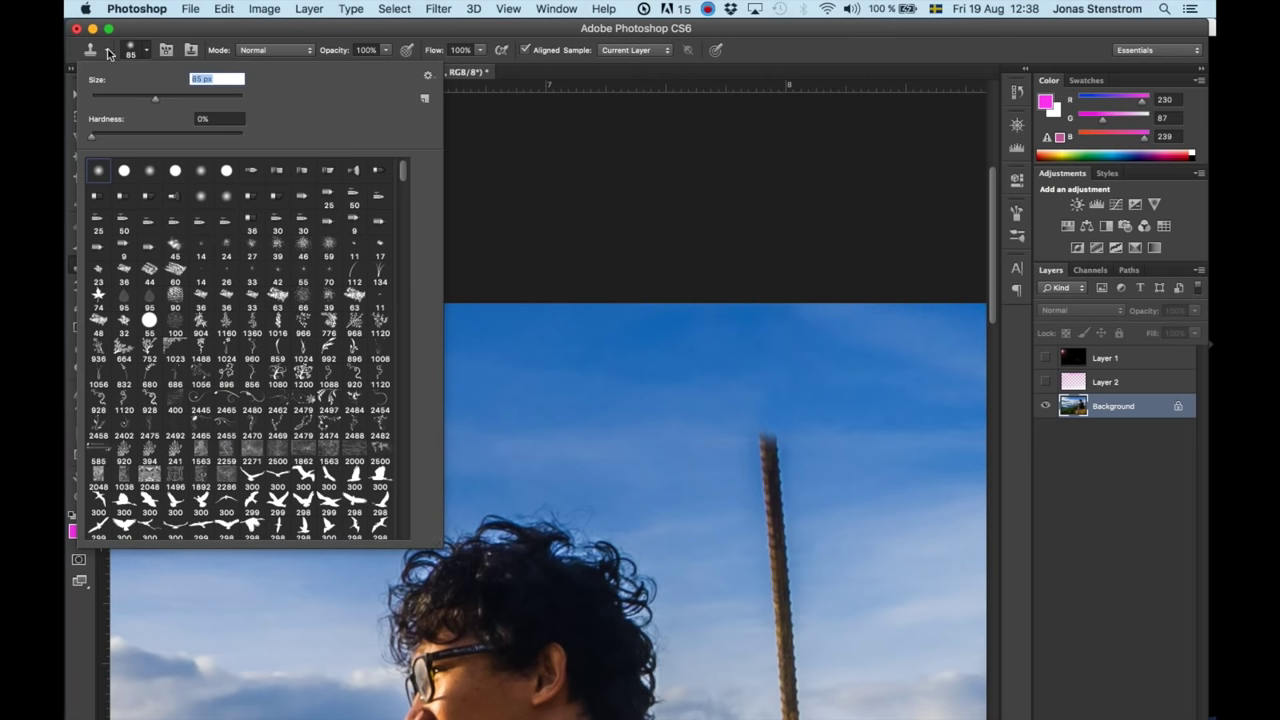
type("96")
key("Return")
left_click_drag(768, 448, 774, 496)
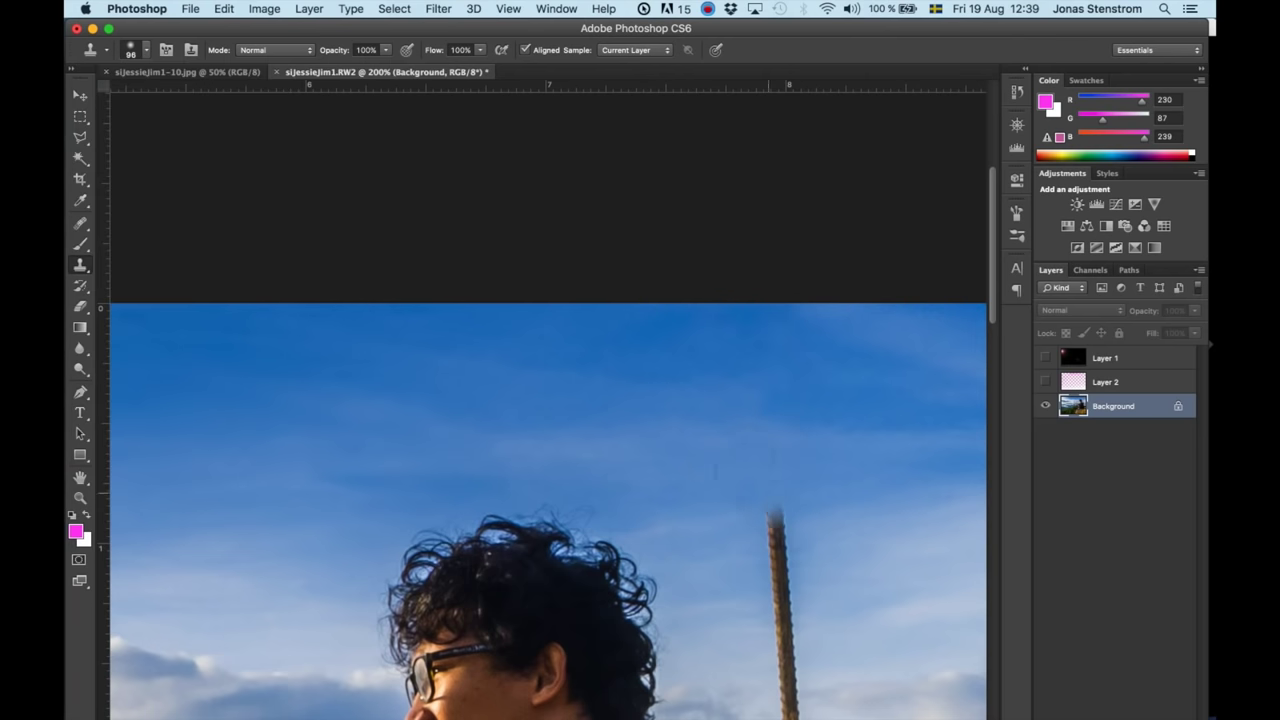
scroll(774, 496, "down", 5)
left_click_drag(780, 336, 797, 338)
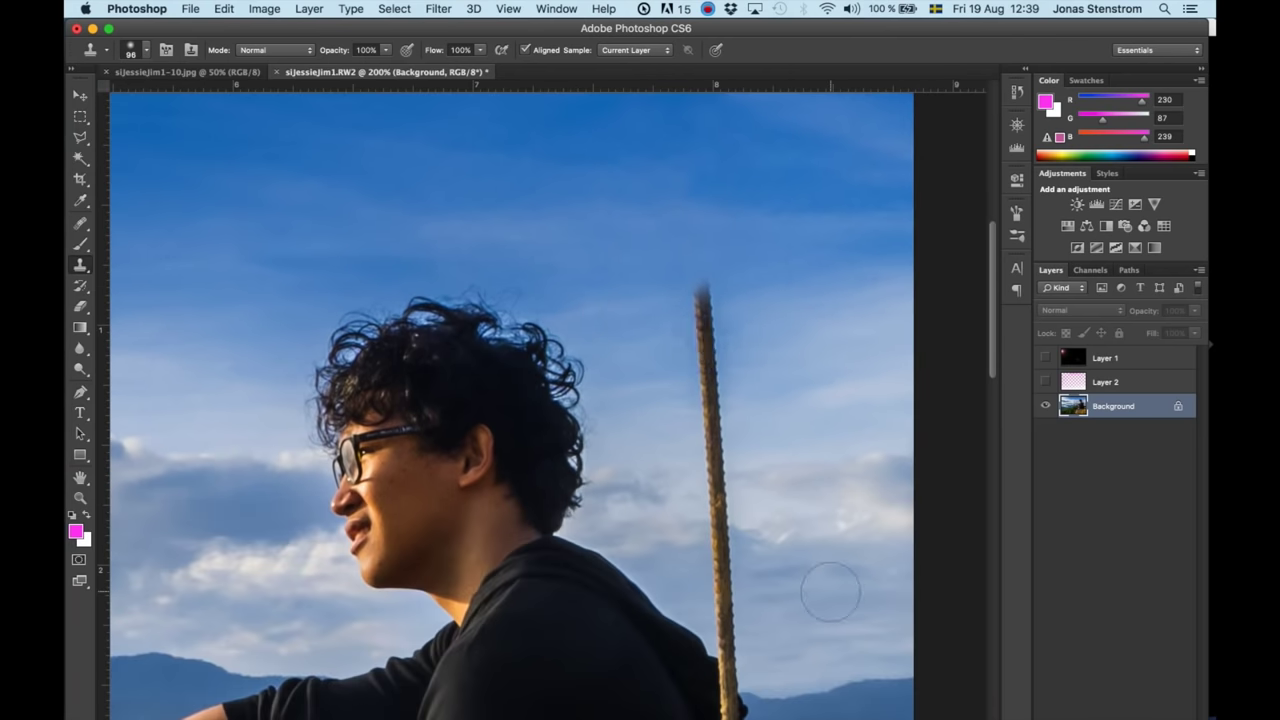
left_click_drag(703, 292, 715, 591)
Magnify the area around the hood edge and ready the Healing Brush for close retouching.
scroll(715, 591, "down", 5)
scroll(471, 466, "right", 3)
scroll(471, 466, "down", 5)
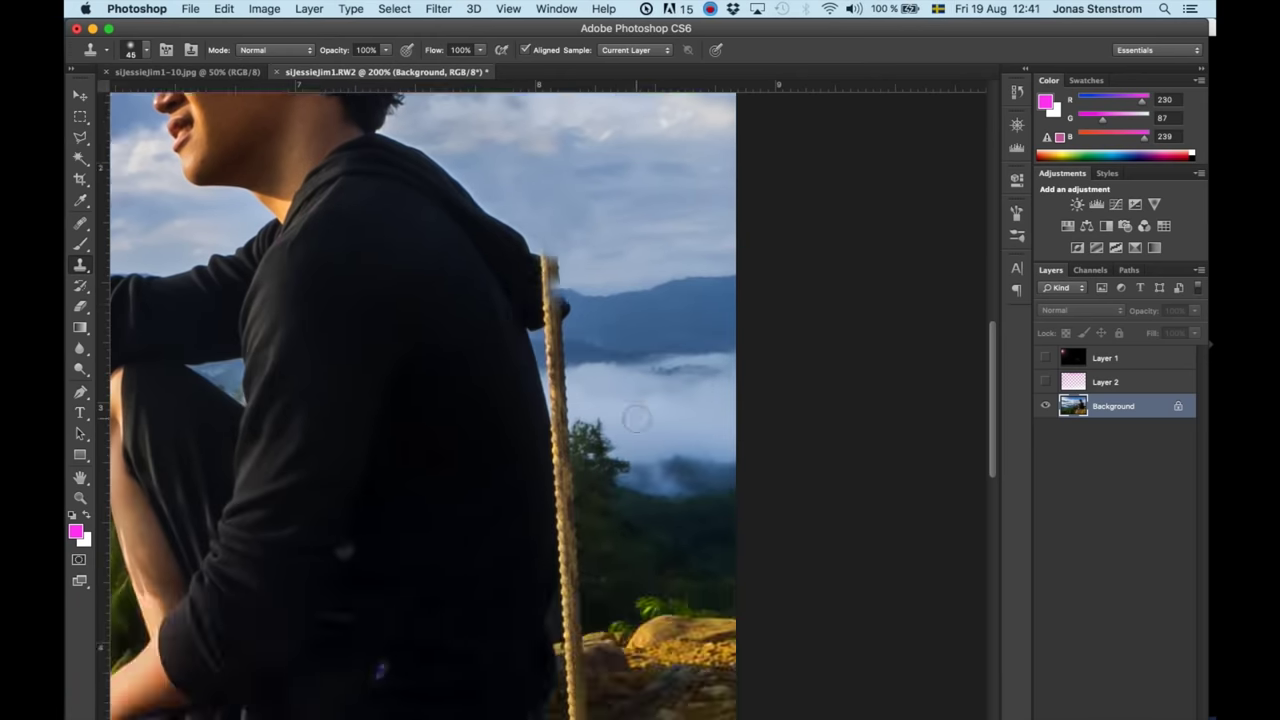
scroll(471, 466, "up", 5)
scroll(476, 425, "right", 3)
scroll(470, 440, "down", 3)
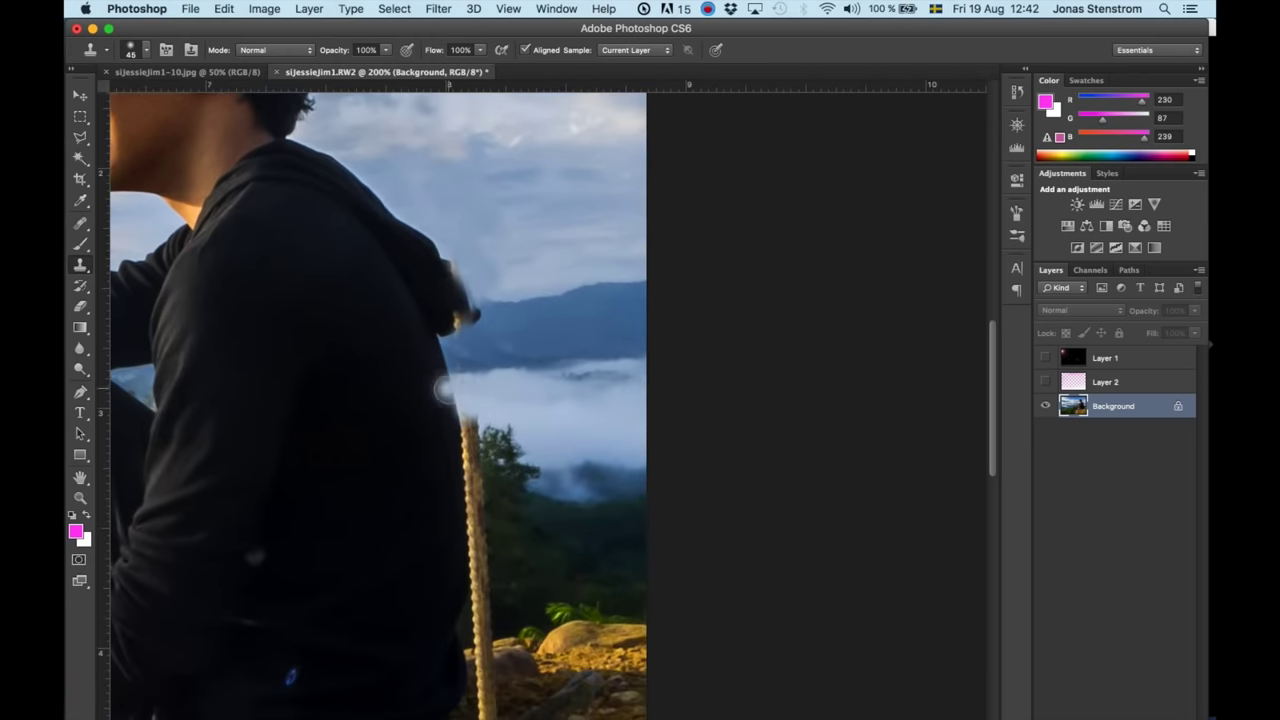
key("z")
left_click(307, 377)
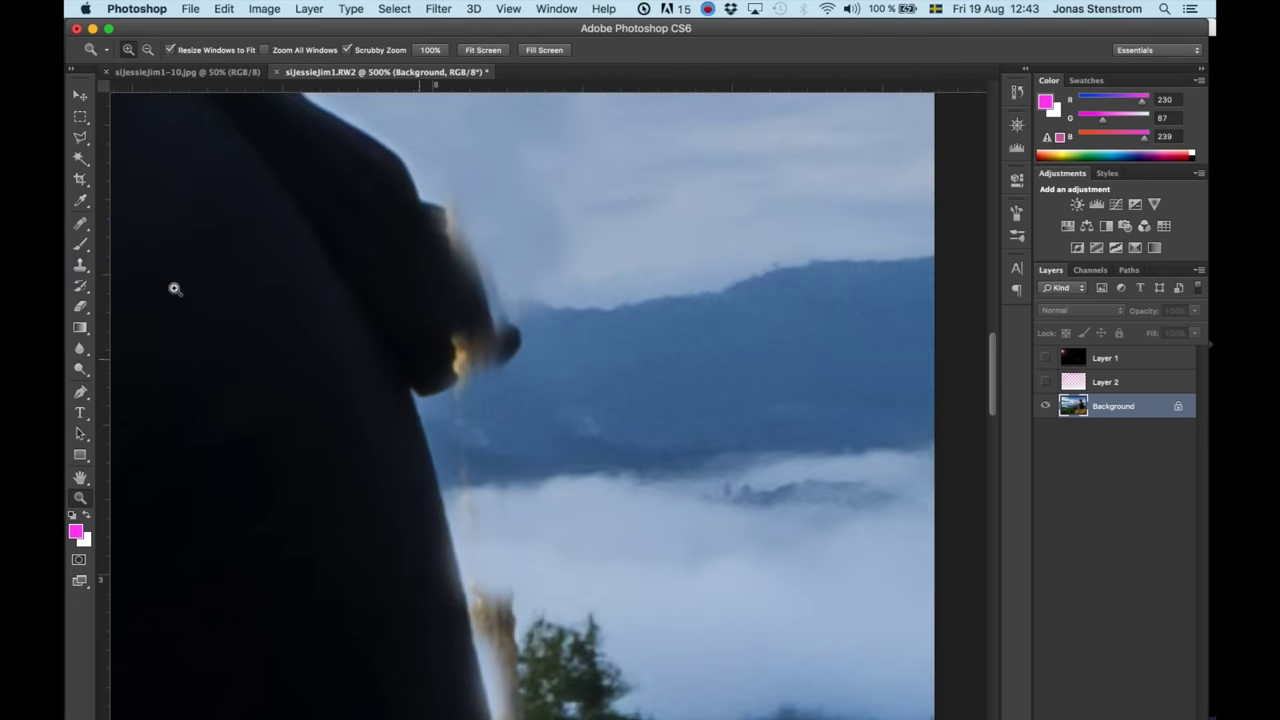
left_click(80, 265)
right_click(469, 345)
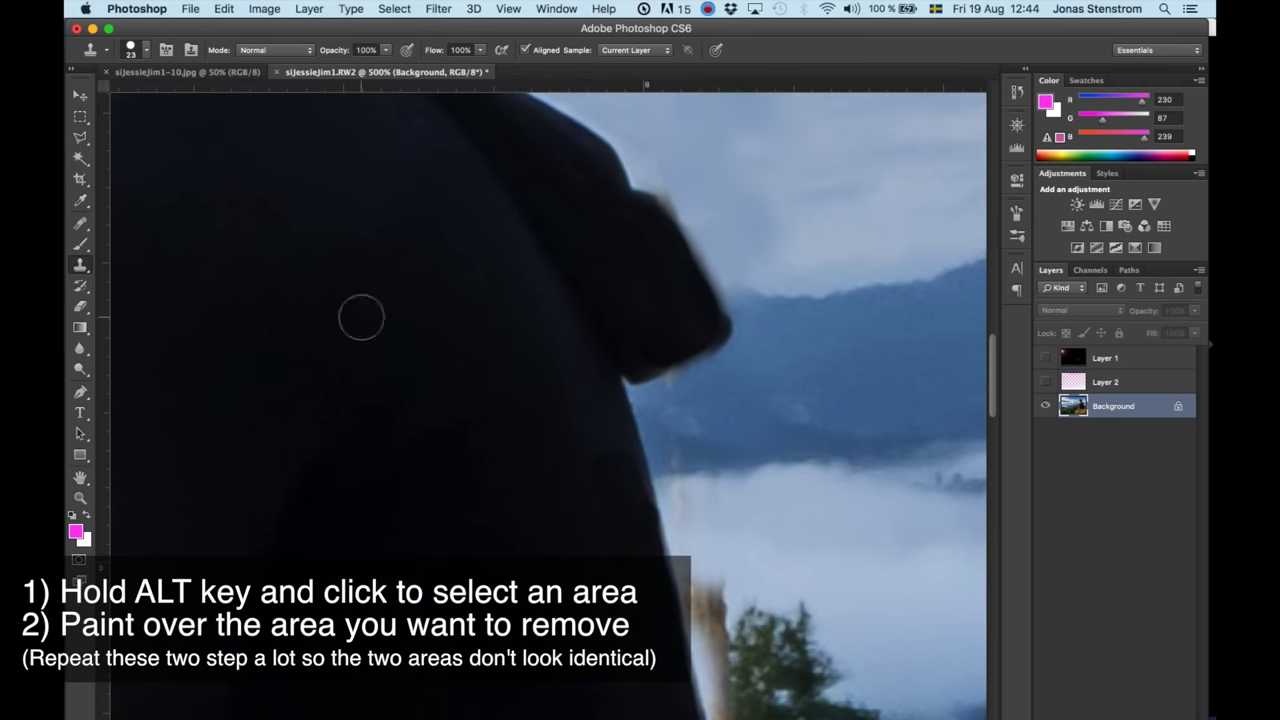
key("j")
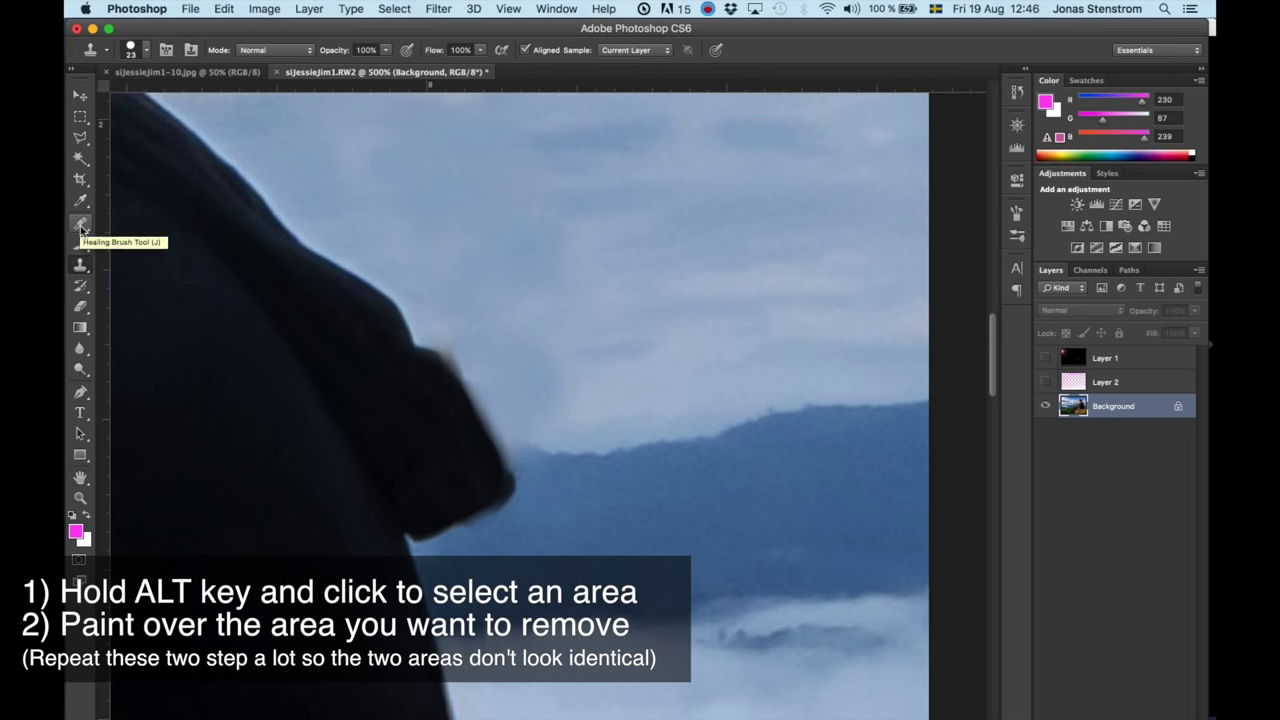
left_click(82, 225)
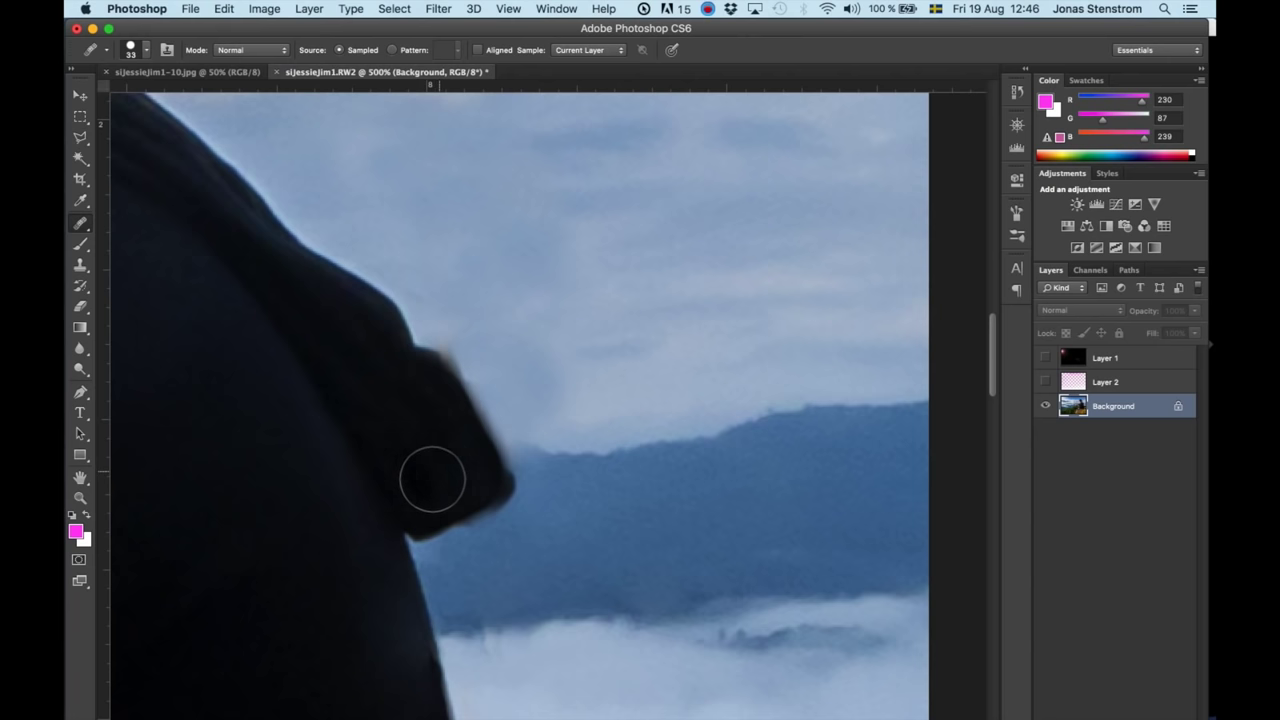
Heal small spots on the dark sleeve where the stick crossed it.
left_click_drag(438, 475, 436, 463)
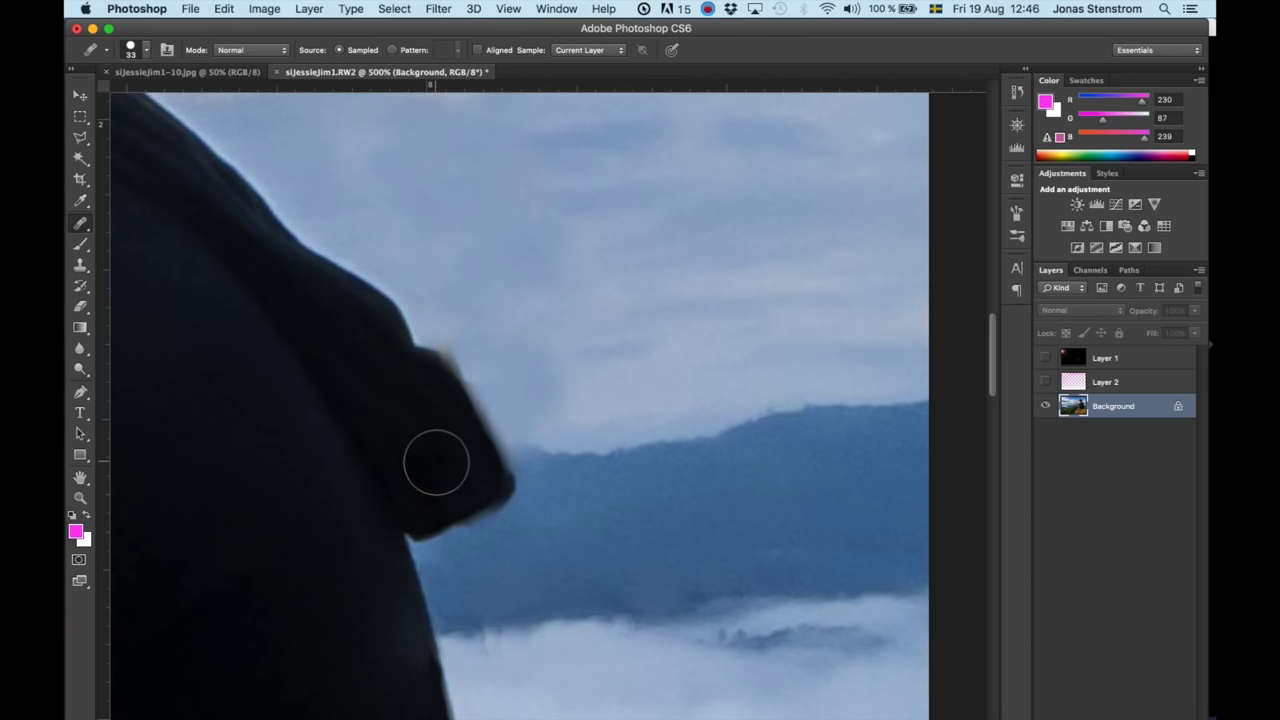
scroll(242, 462, "down", 3)
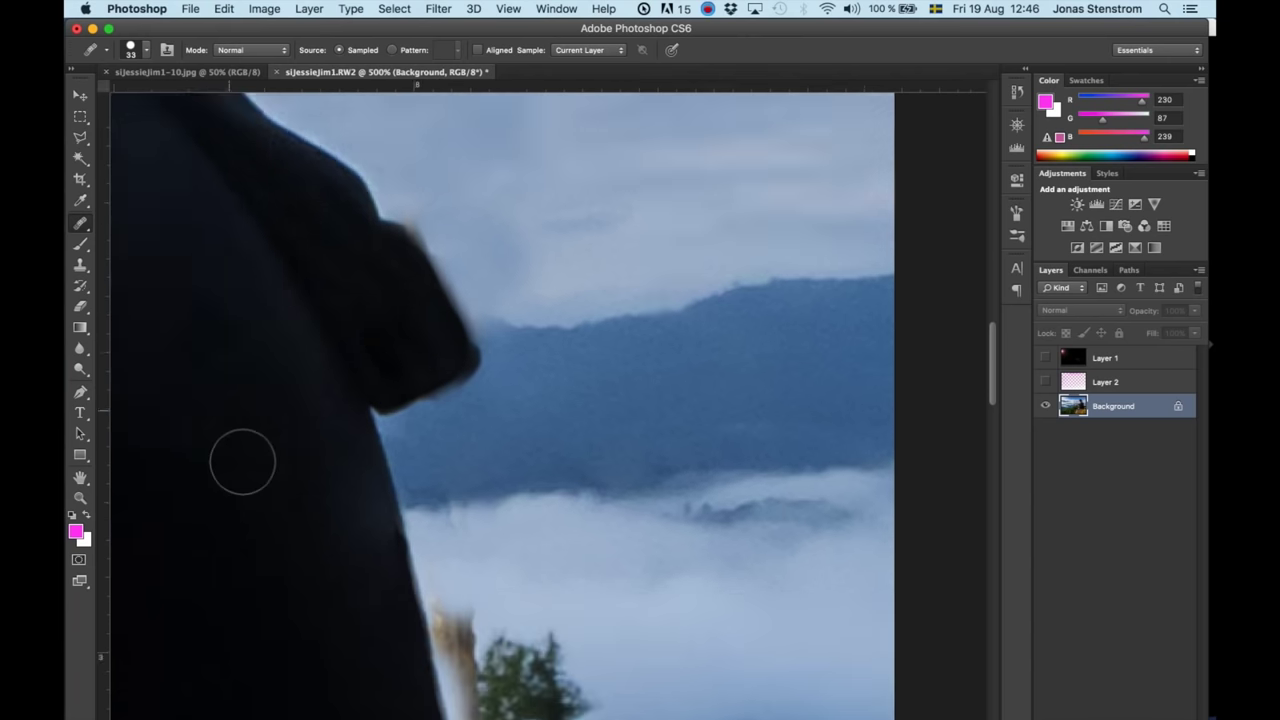
scroll(242, 462, "down", 5)
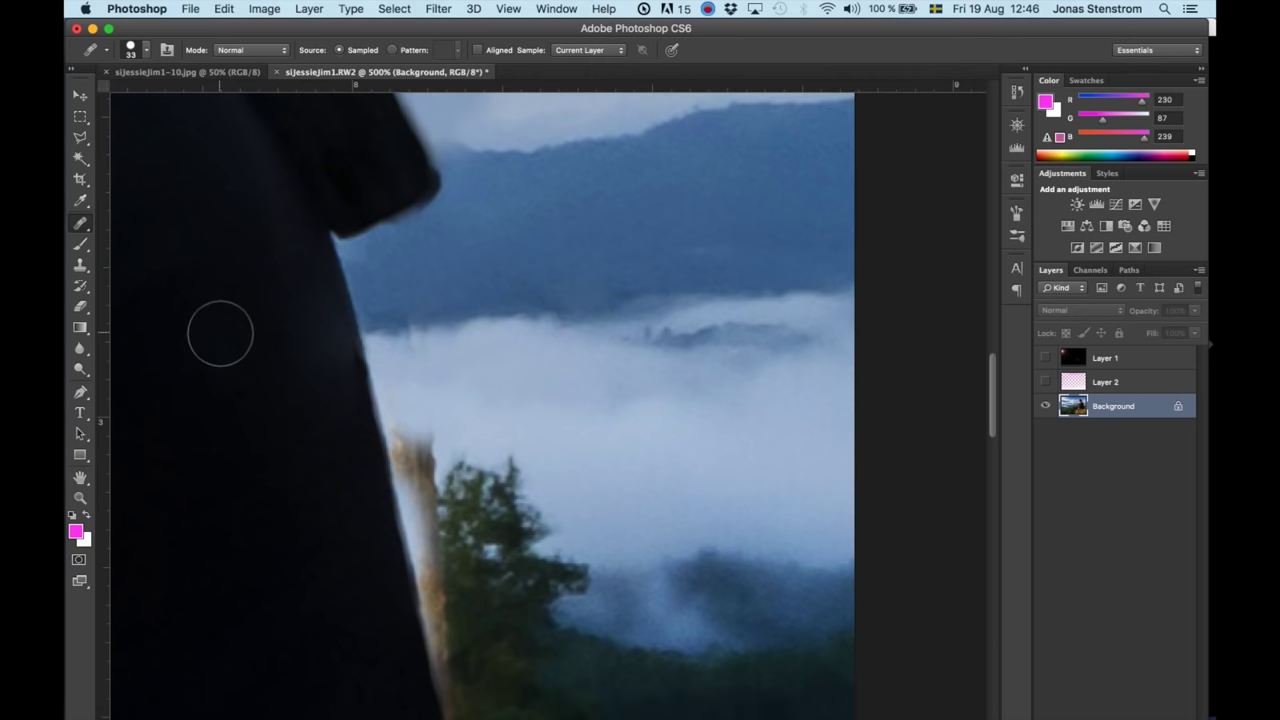
left_click(320, 334)
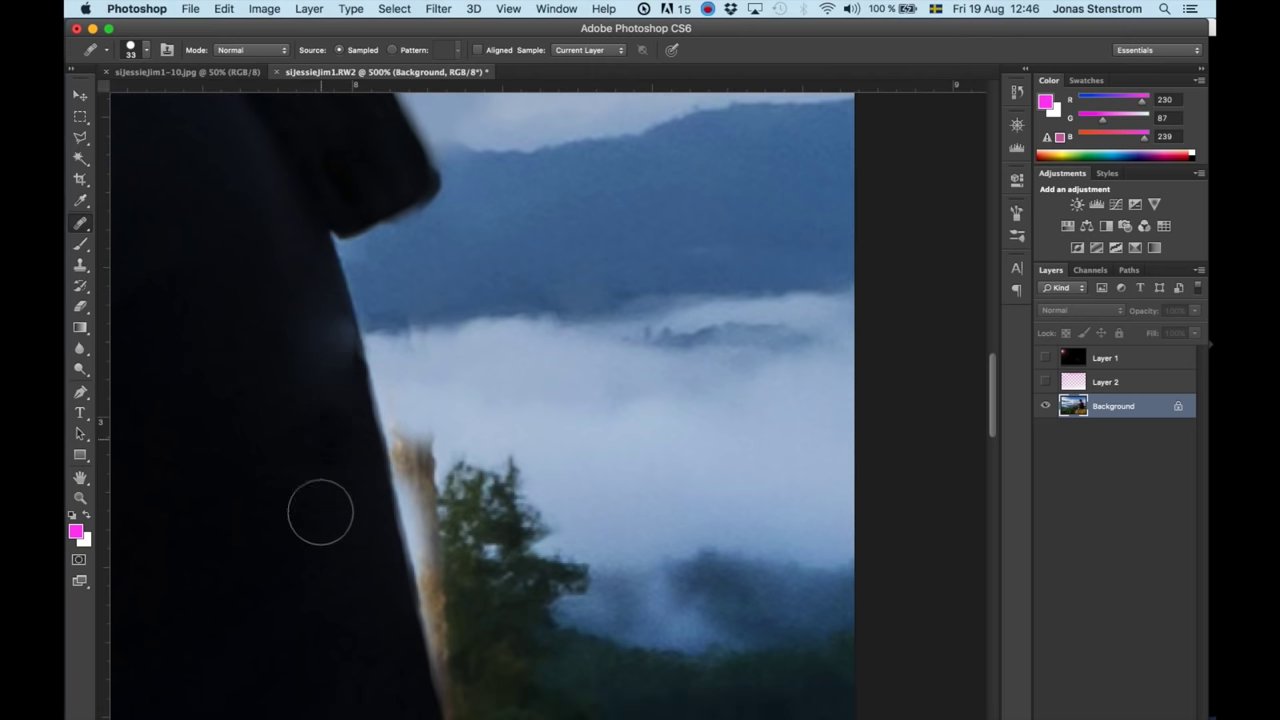
key("super+z")
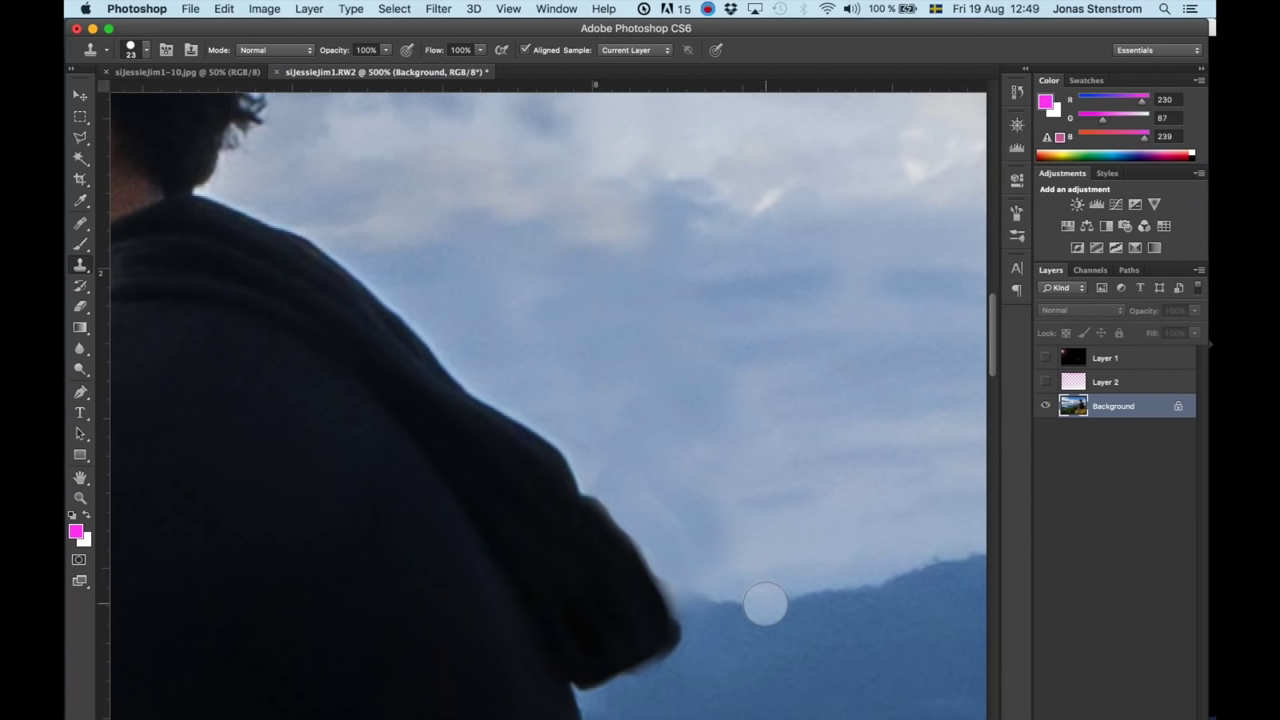
Clone sky beside the sleeve, undoing bad patches until the stick trace blends away.
mouse_move(690, 585)
left_mouse_down()
mouse_move(678, 565)
mouse_move(665, 572)
mouse_move(688, 592)
left_mouse_up()
key("super+z")
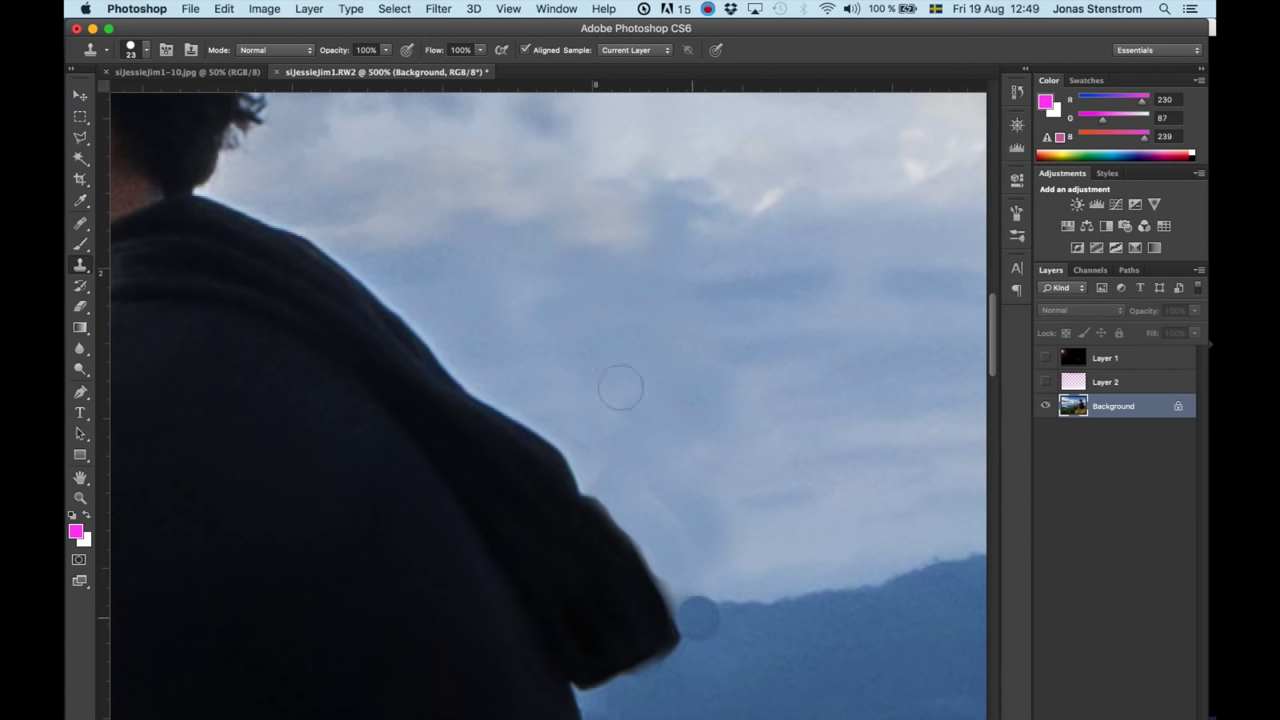
left_click_drag(658, 492, 690, 535)
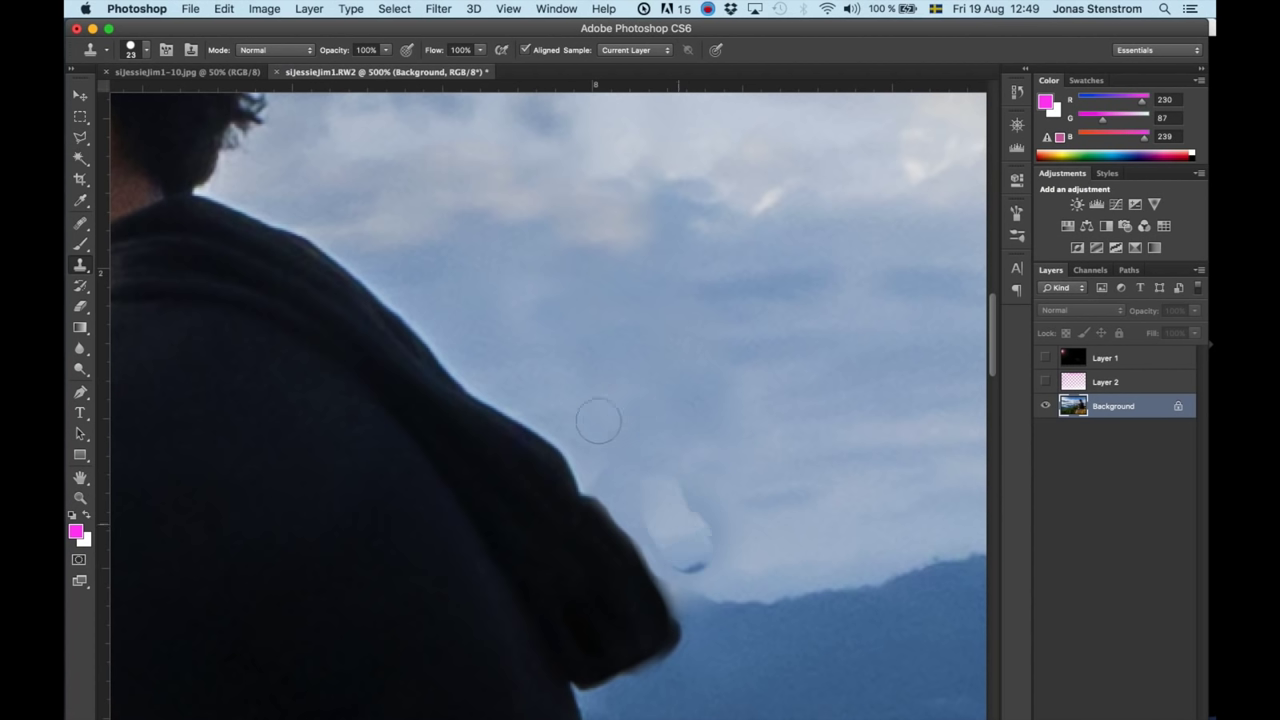
key("super+z")
mouse_move(634, 465)
left_mouse_down()
mouse_move(657, 500)
mouse_move(654, 466)
left_mouse_up()
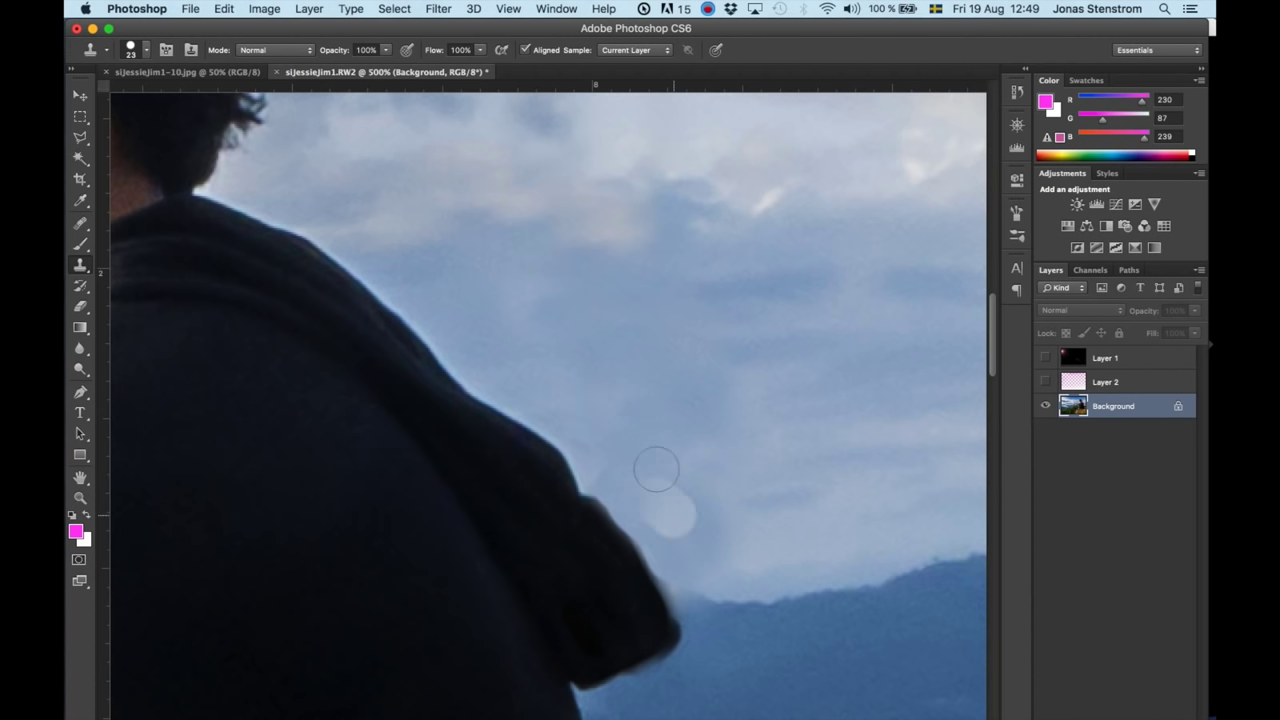
key("super+z")
left_click(651, 428, "alt")
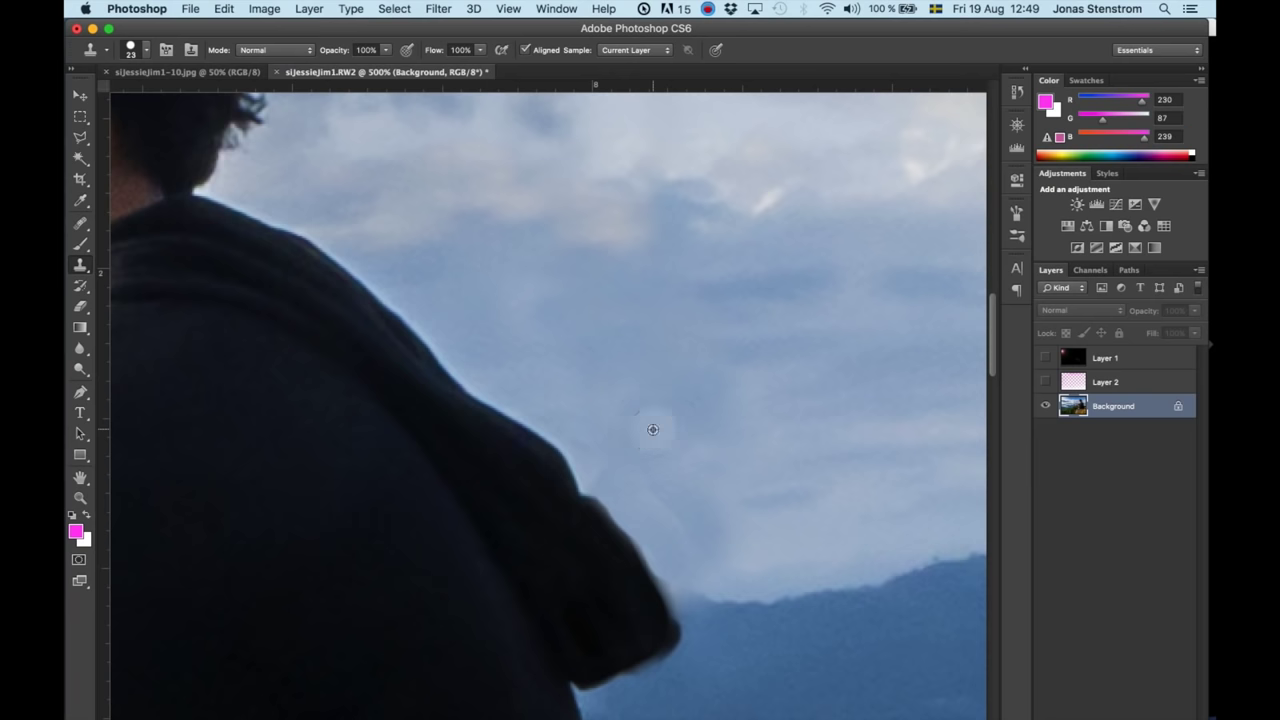
left_click_drag(695, 528, 640, 474)
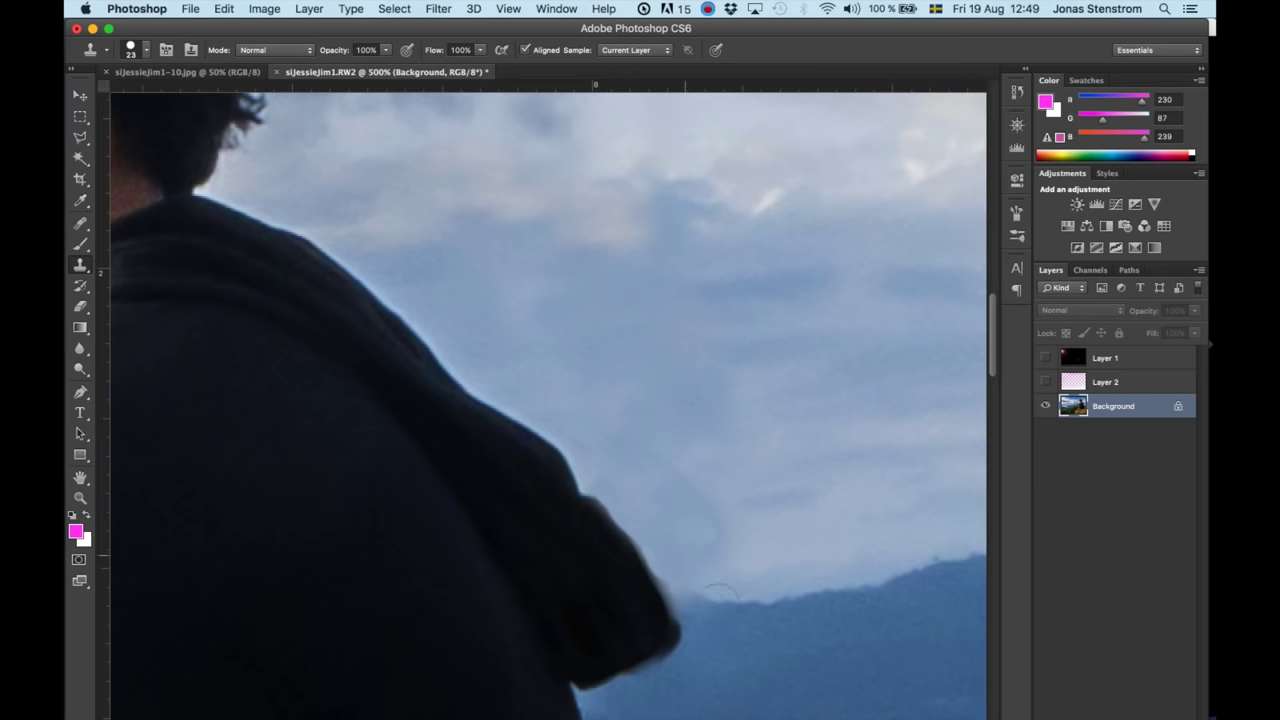
scroll(694, 551, "down", 5)
scroll(694, 551, "right", 3)
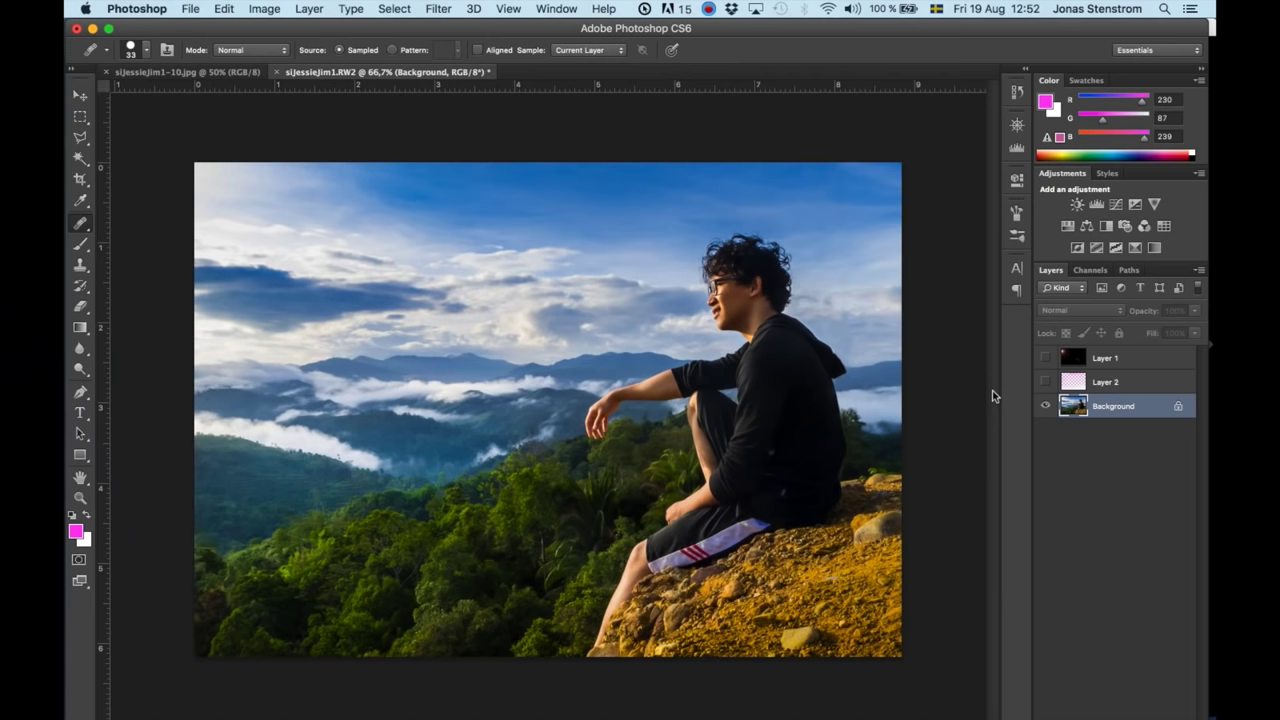
Show Layer 2 and Layer 1 again and duplicate the Background layer as Background copy.
left_click(1045, 385)
left_click(1046, 357)
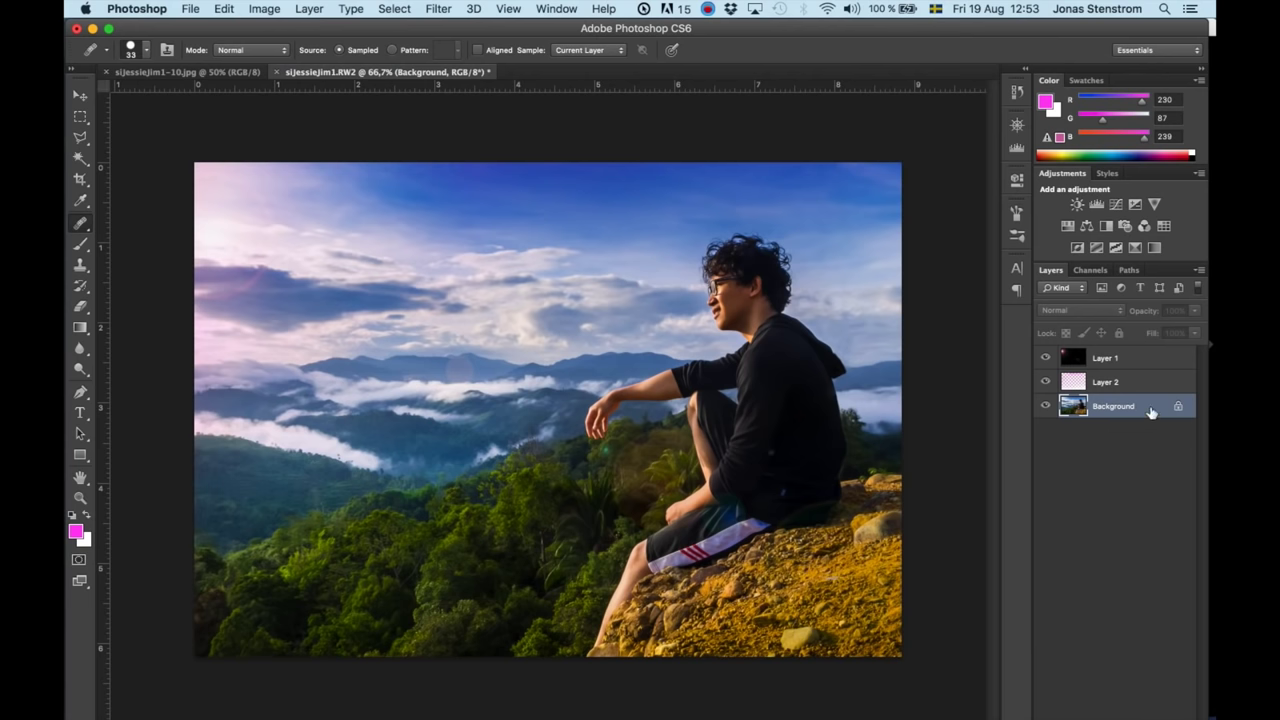
right_click(1150, 412)
left_click(1040, 437)
key("Return")
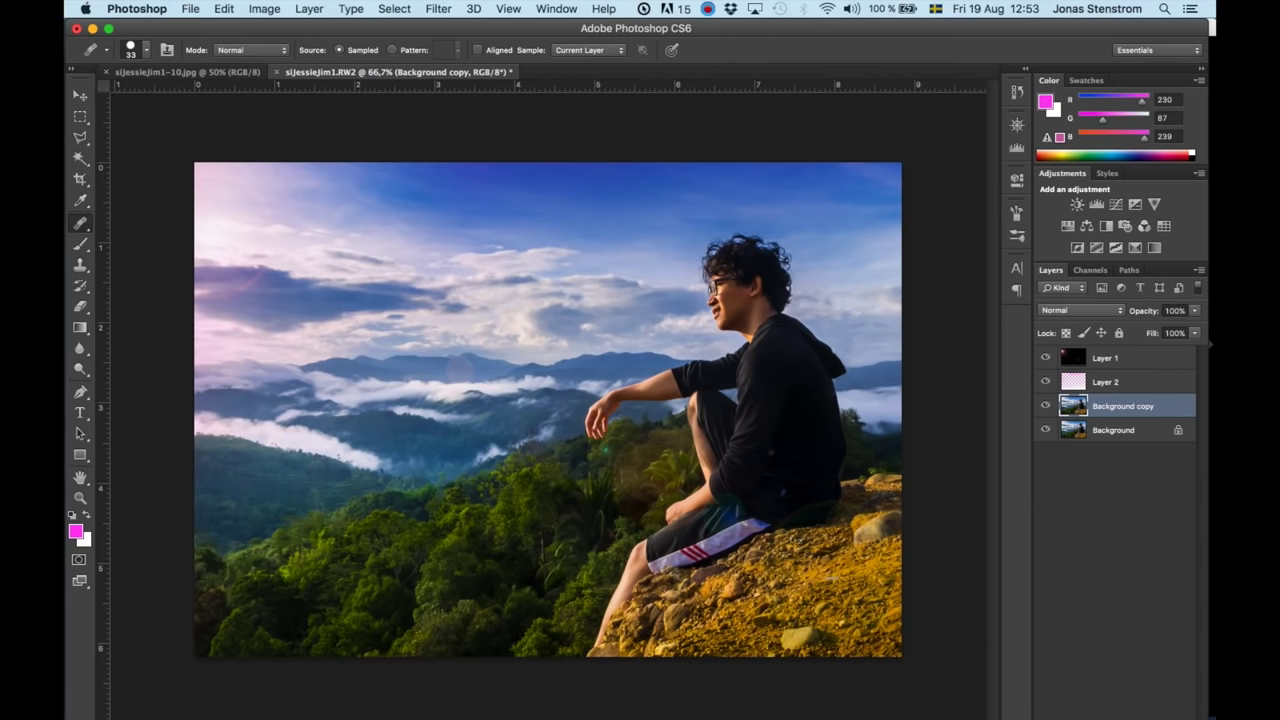
Darken the Background copy with Brightness/Contrast brightness at -100.
left_click(266, 10)
mouse_move(292, 58)
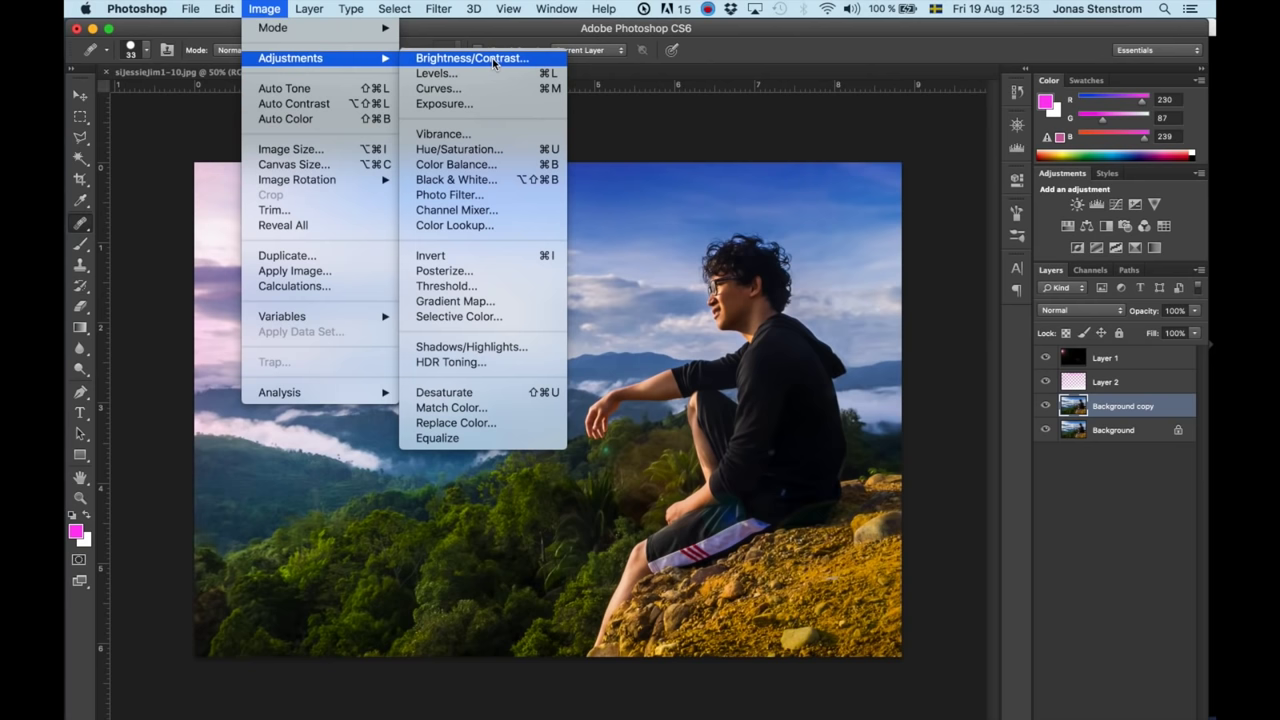
left_click(492, 58)
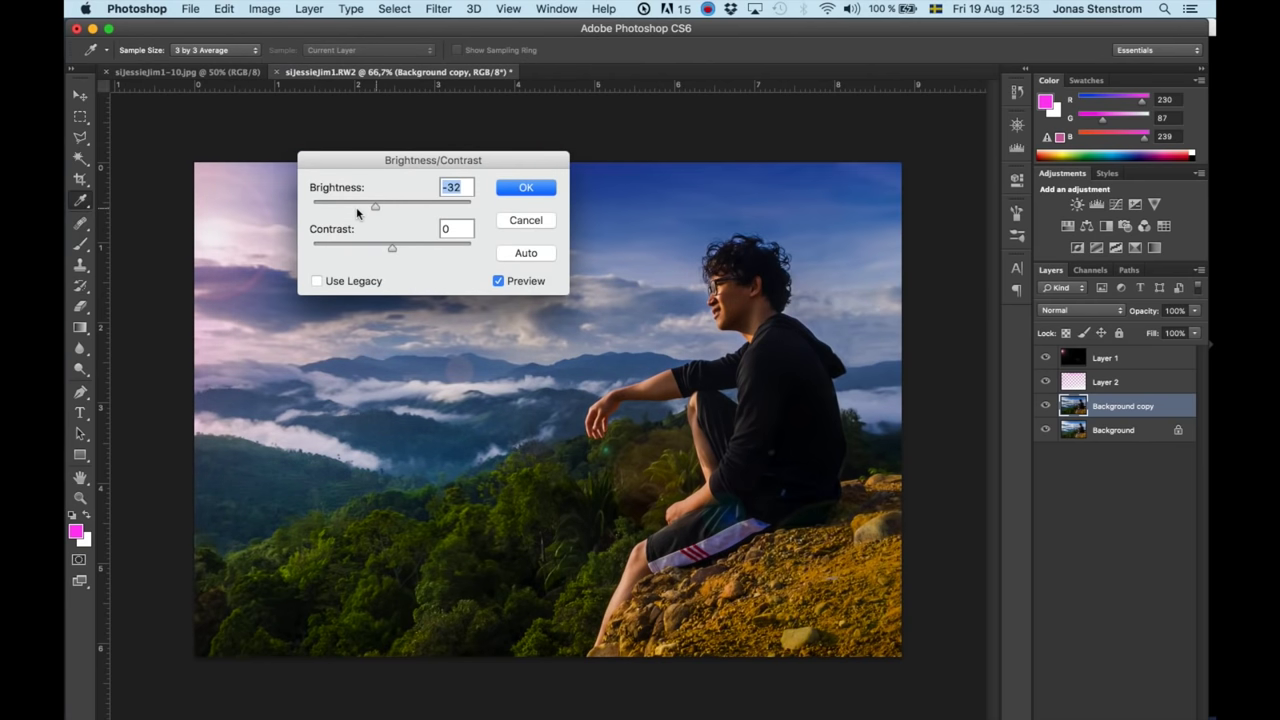
left_click_drag(357, 210, 340, 208)
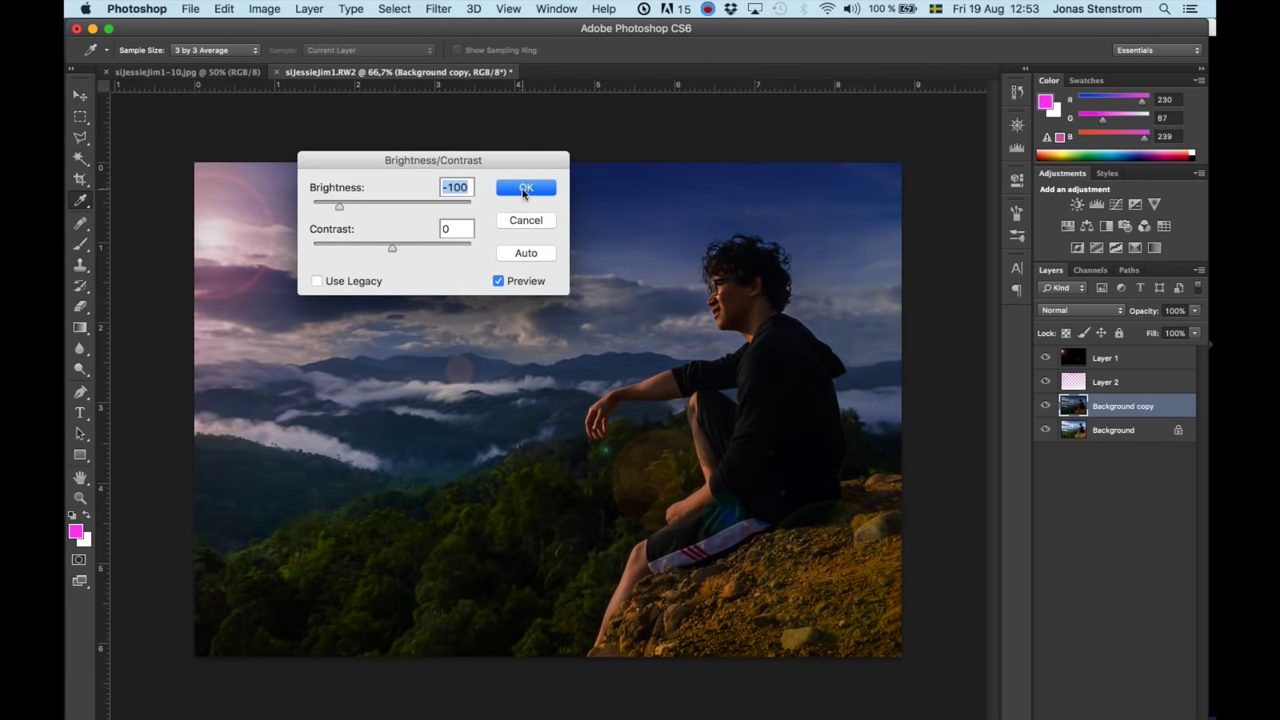
left_click(524, 189)
Erase the darkening over the man and centre with a soft Eraser at 50% opacity and flow.
key("e")
left_click(324, 50)
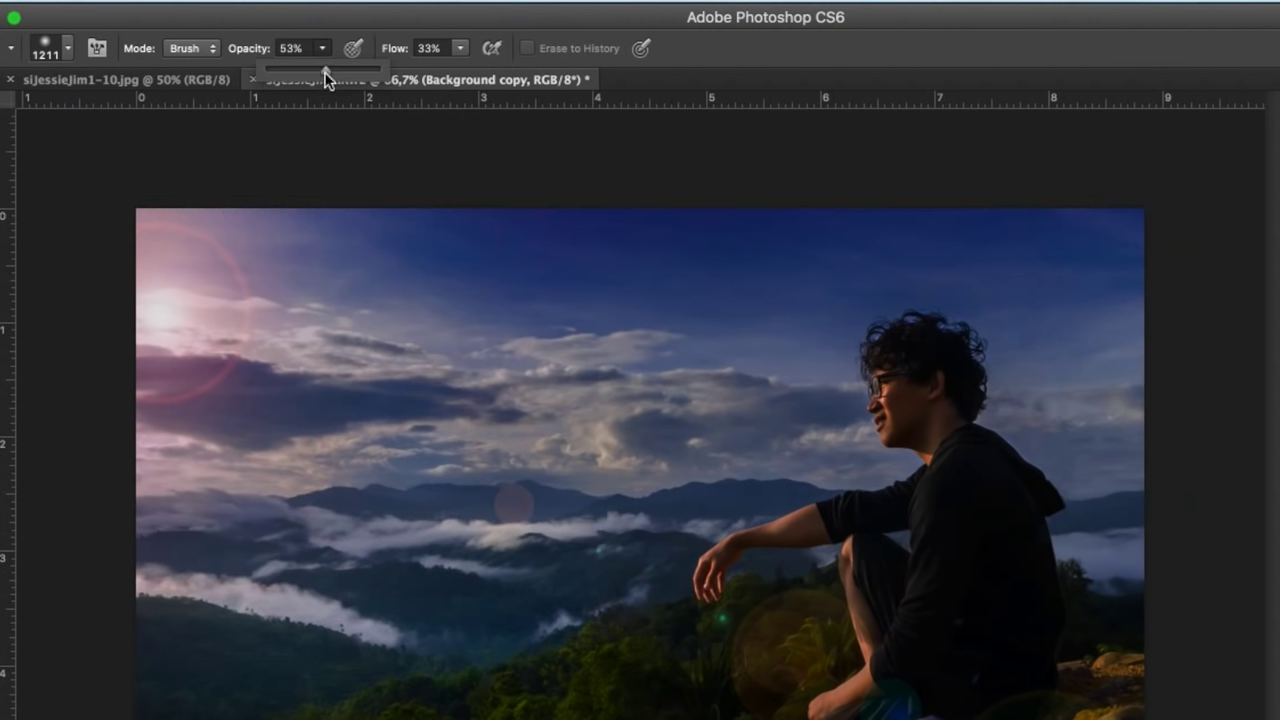
left_click(462, 48)
left_click_drag(464, 75, 487, 67)
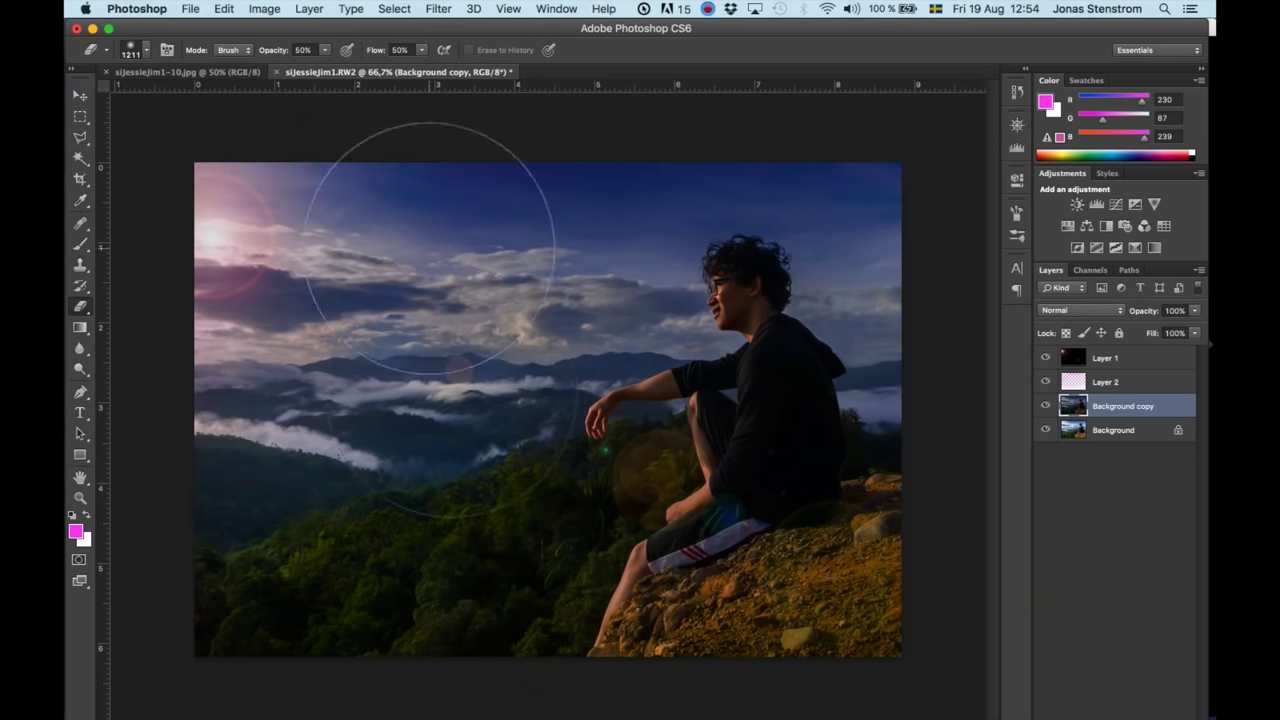
mouse_move(745, 330)
left_mouse_down()
mouse_move(726, 343)
mouse_move(728, 431)
mouse_move(586, 429)
left_mouse_up()
Toggle the Background copy and Background layer visibility to compare the vignette with the original.
left_click(1045, 406)
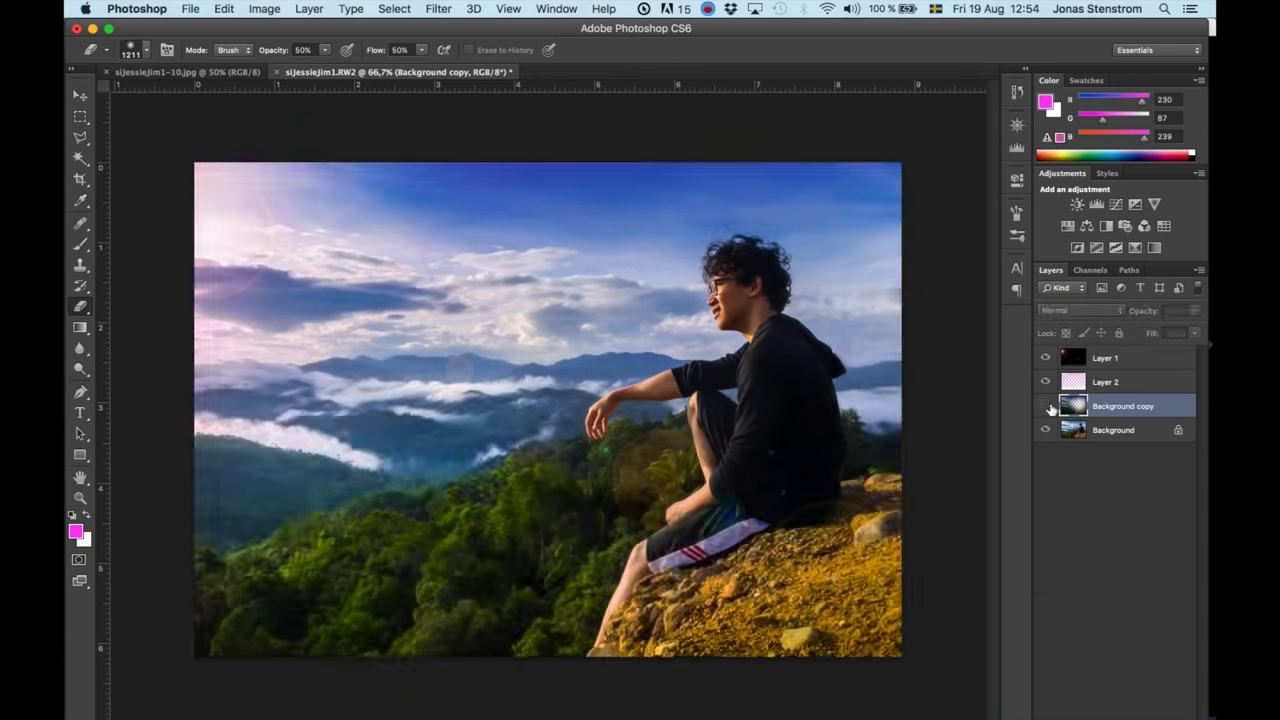
left_click(1045, 406)
left_click(1045, 406)
left_click(1045, 406)
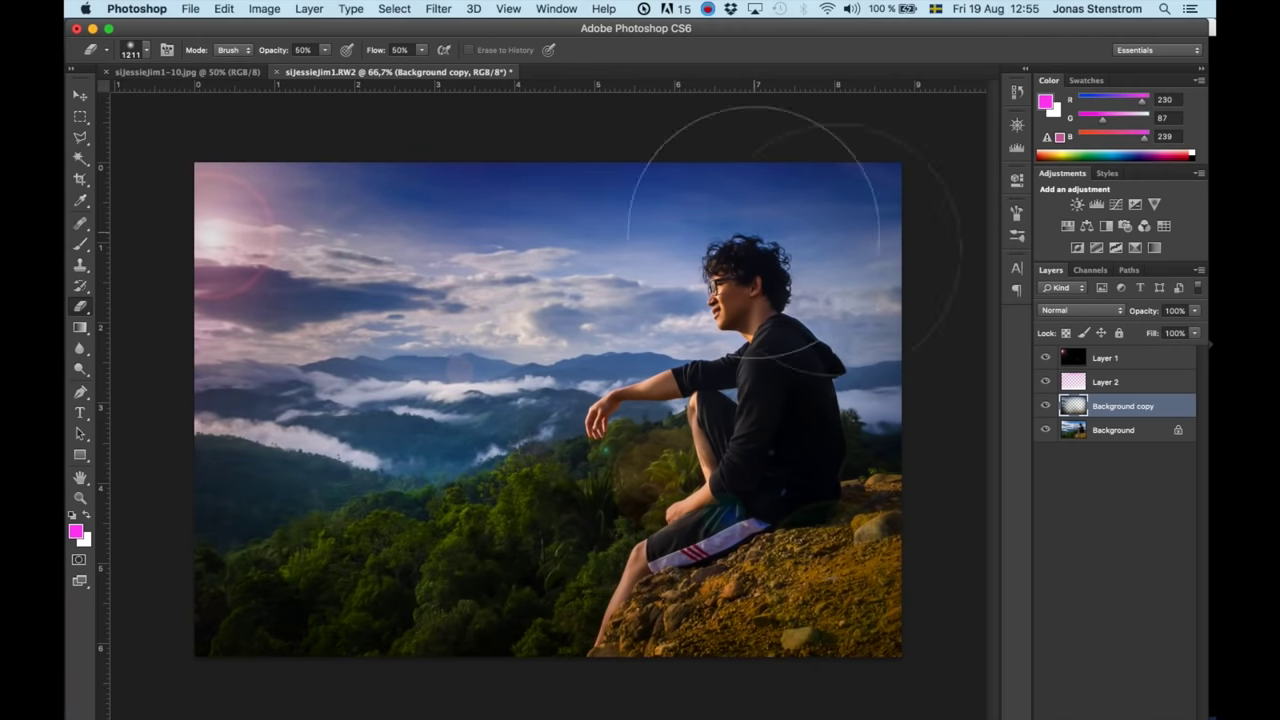
left_click(1045, 430)
left_click(1045, 406, "alt")
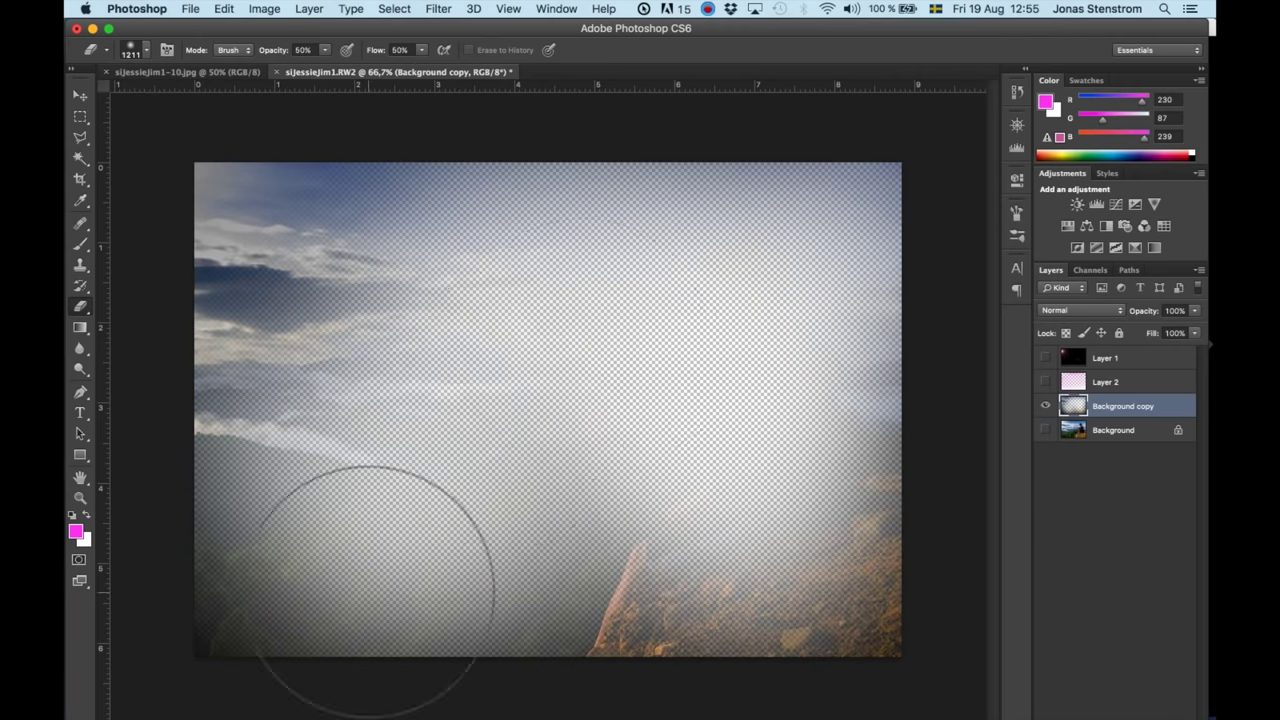
left_click(1045, 430)
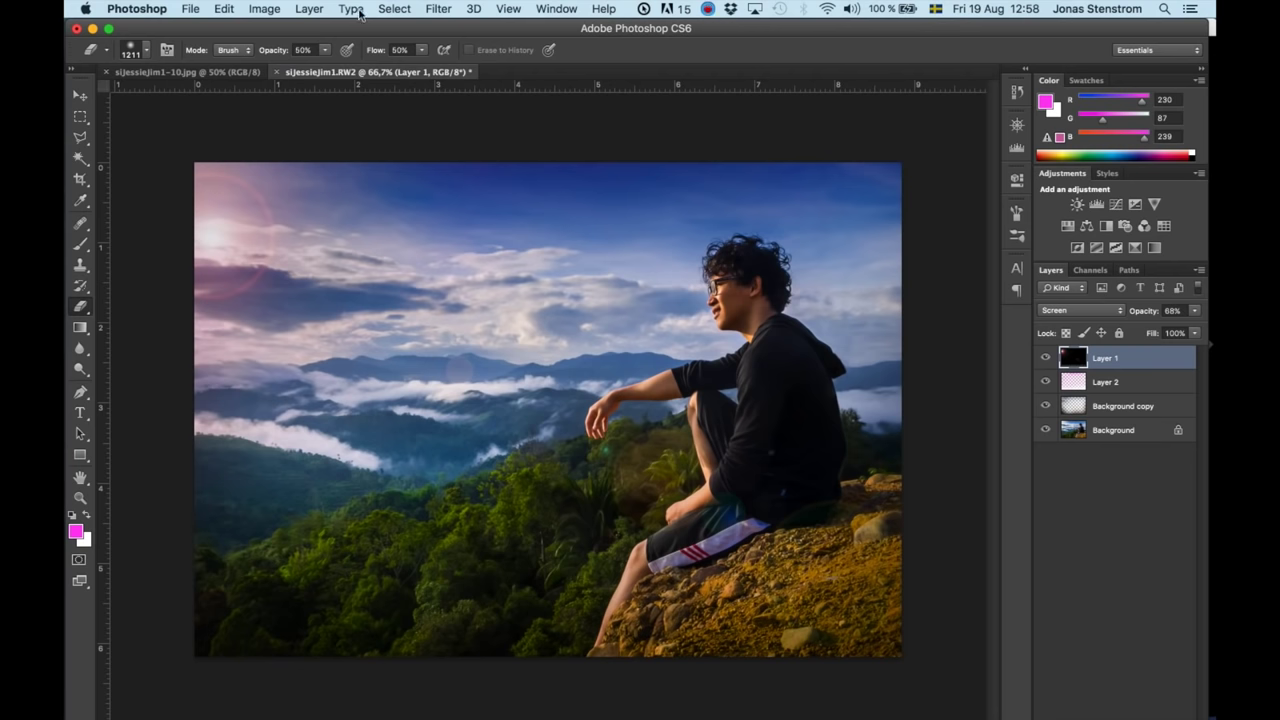
Open the File menu to reach Save As for the finished photo.
left_click(192, 10)
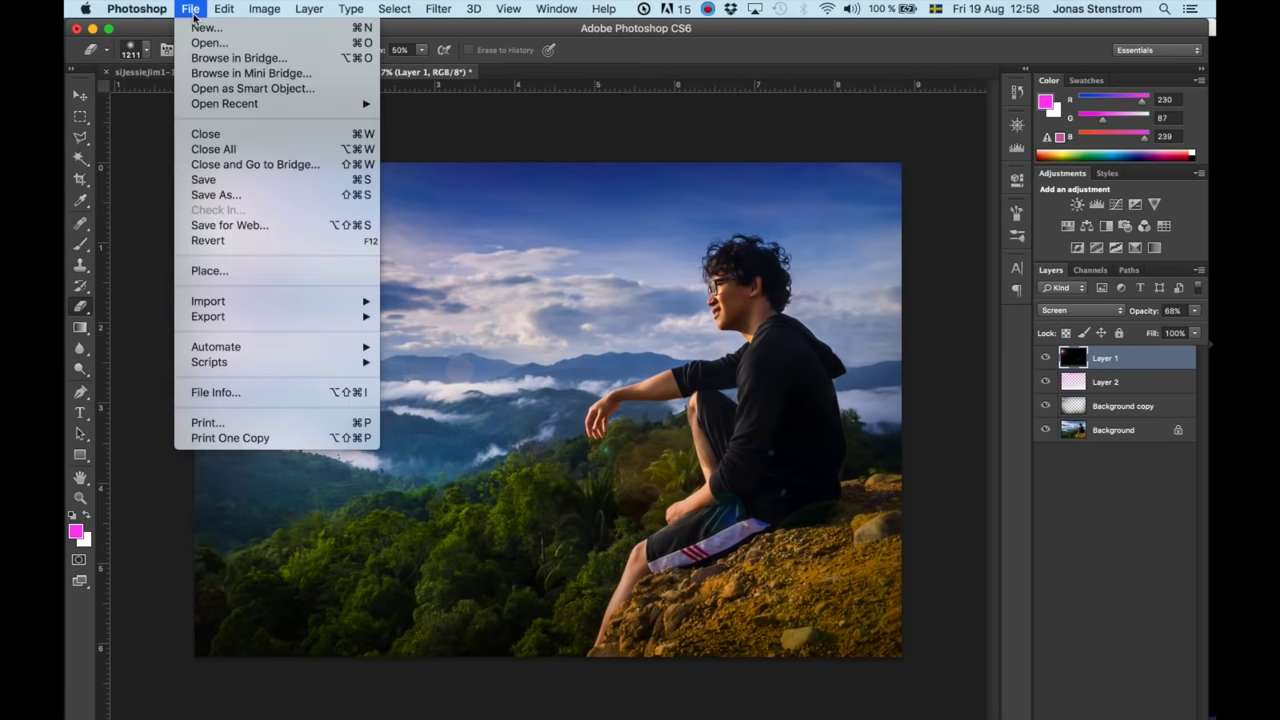